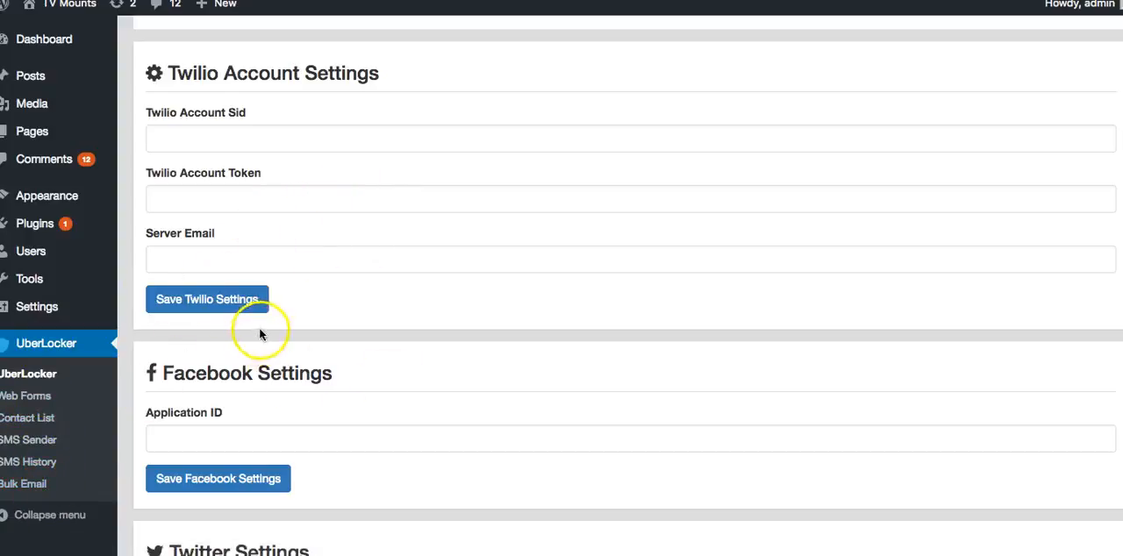
Look over the UberLocker settings page, covering the Twilio, Facebook and Twitter settings
click(29, 377)
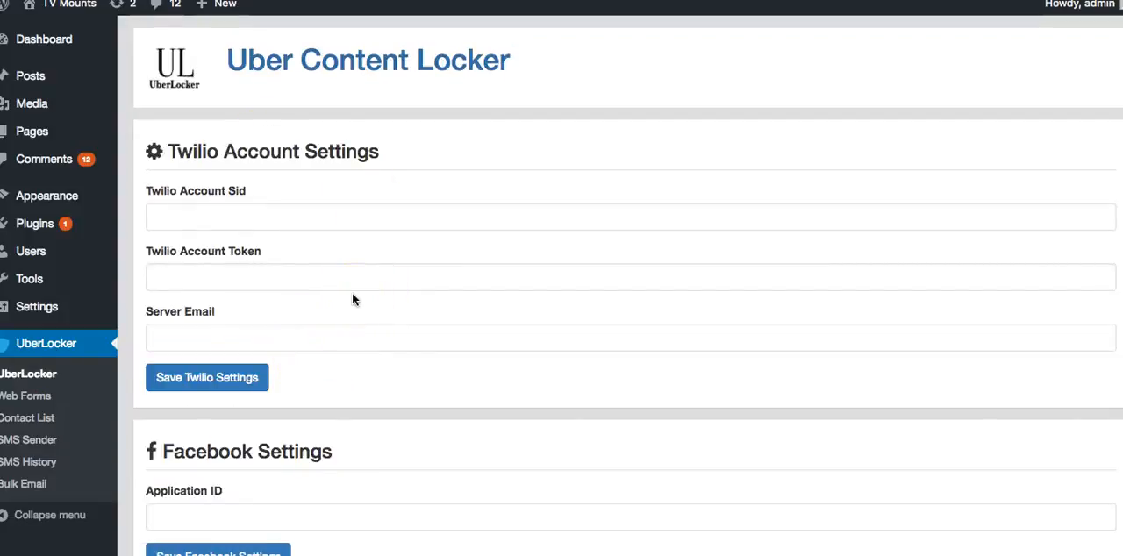
scroll(349, 298, down, 10)
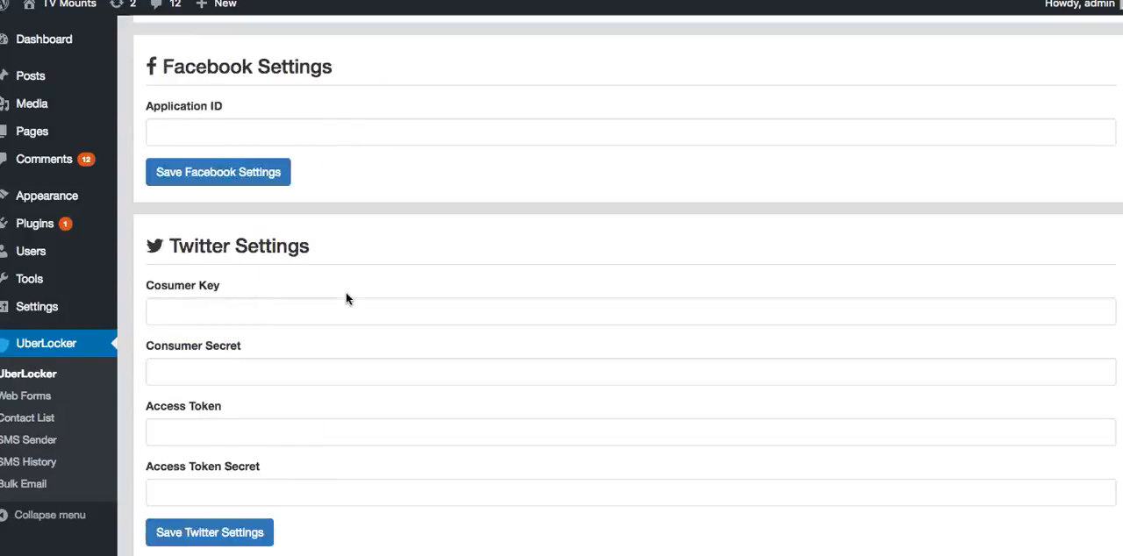
scroll(345, 291, down, 2)
scroll(345, 292, up, 15)
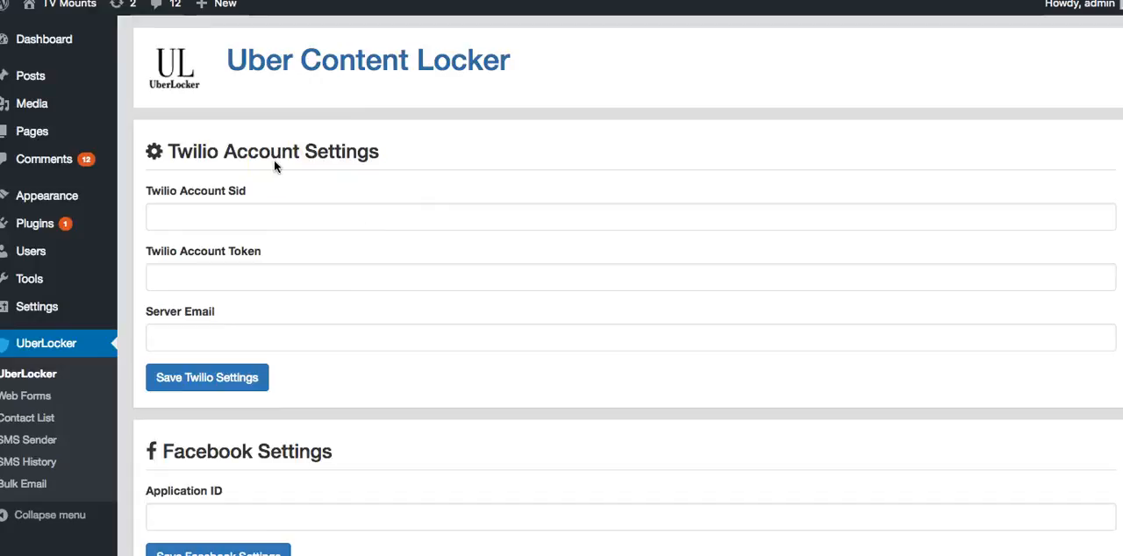
scroll(263, 172, down, 10)
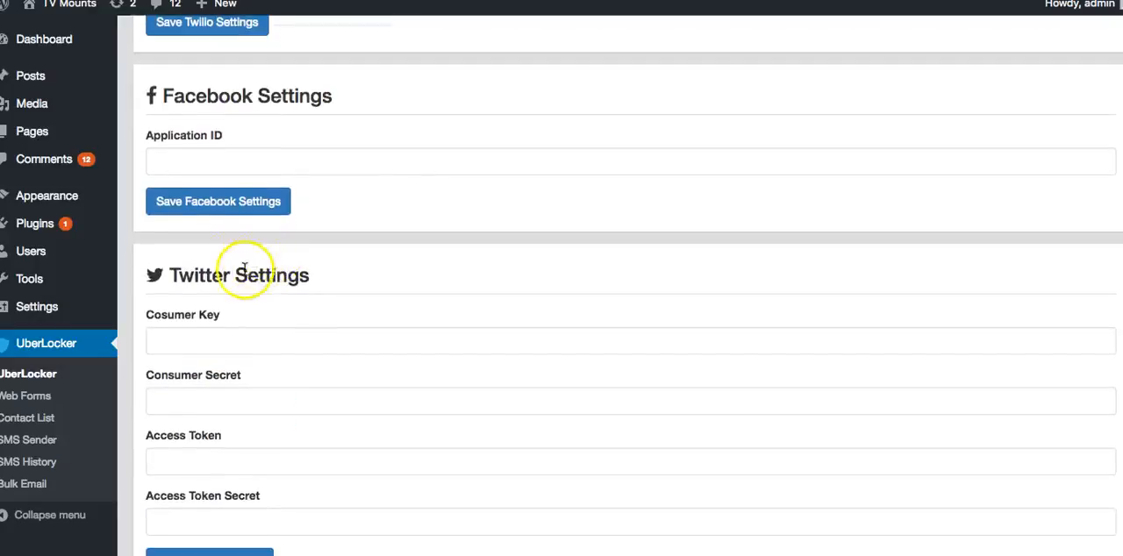
scroll(243, 270, up, 10)
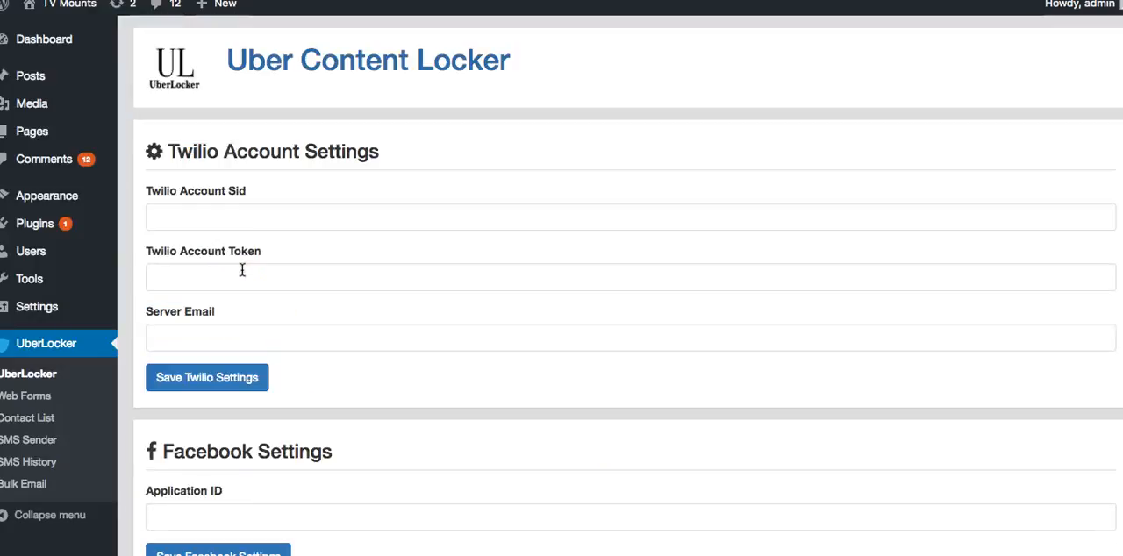
scroll(255, 233, down, 4)
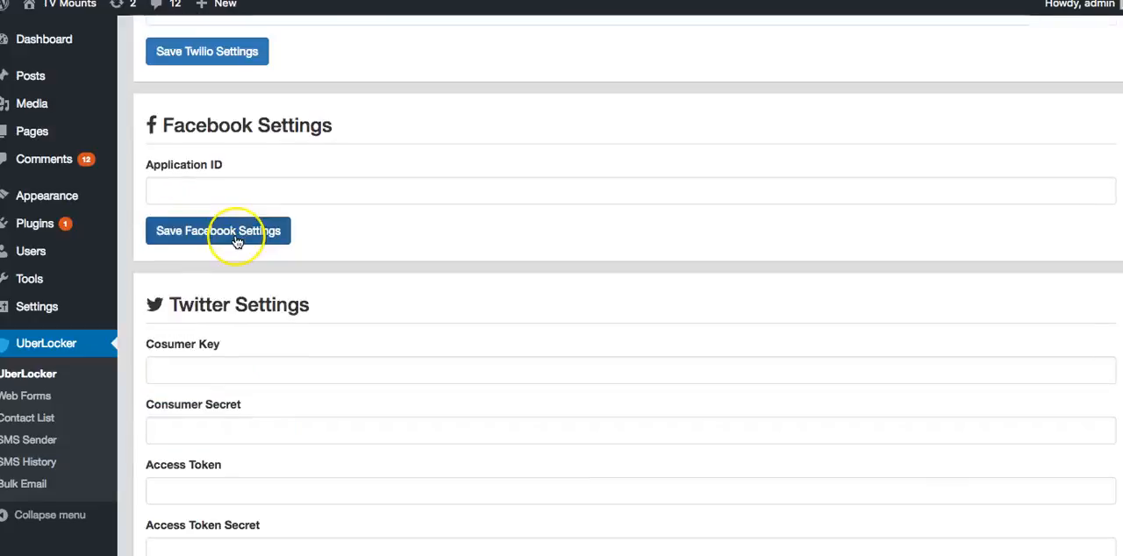
scroll(237, 242, up, 4)
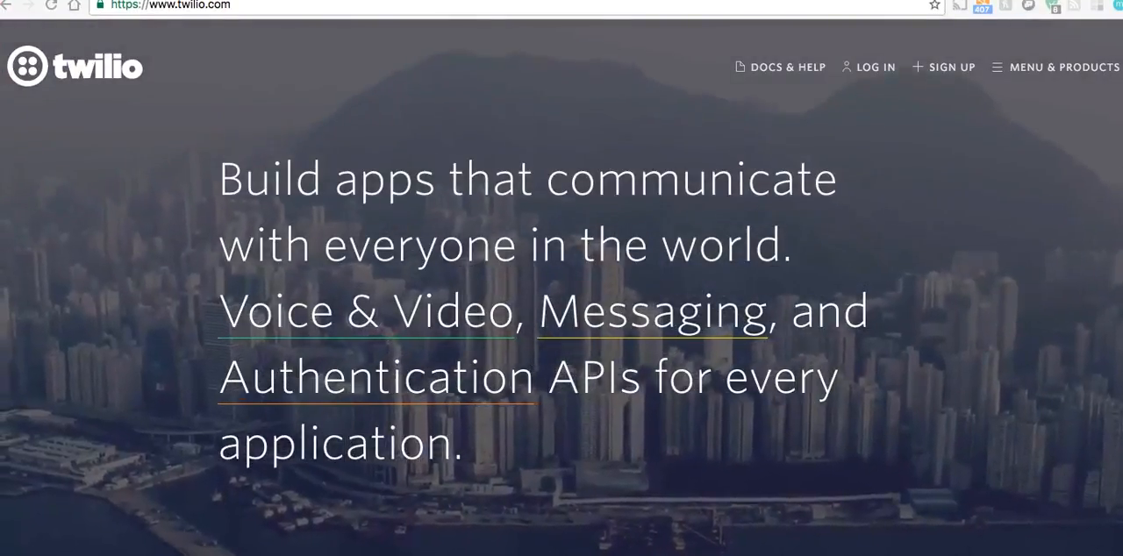
Log in to the Twilio website to reach the console dashboard
click(871, 70)
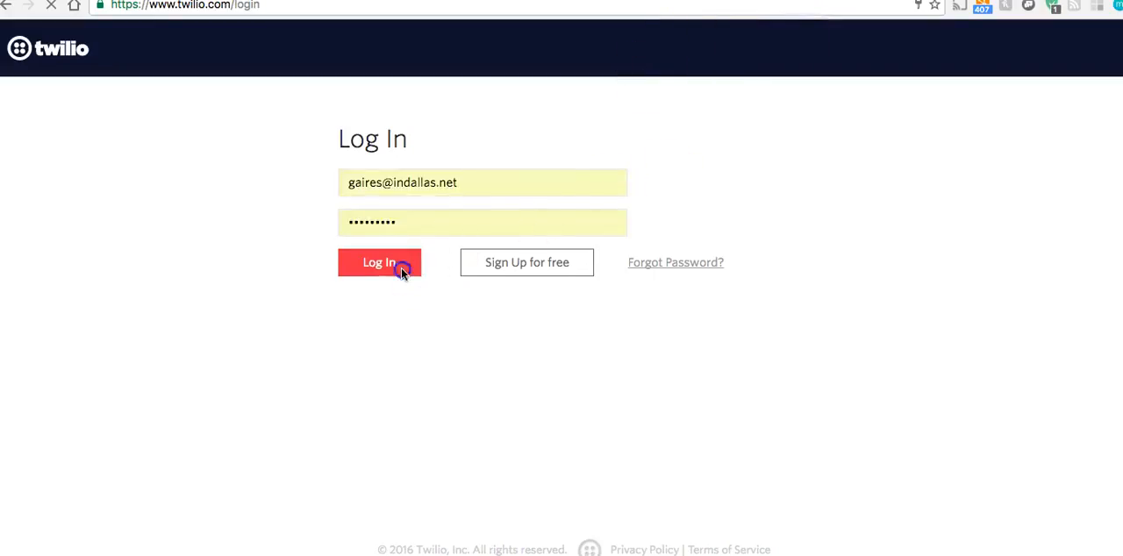
click(397, 268)
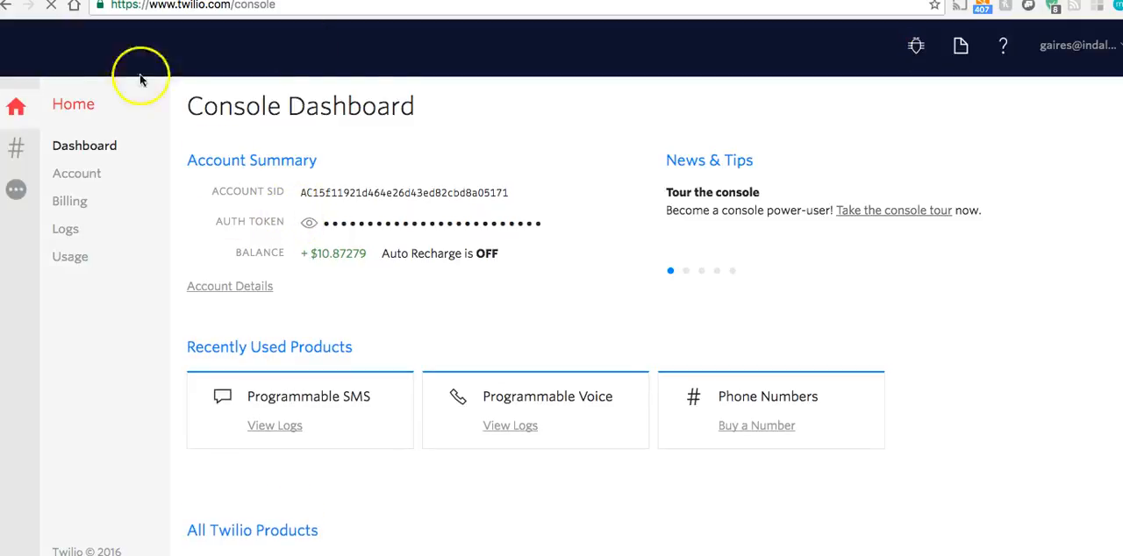
Look through the Twilio console's product list, auth token and account settings, ending on the dashboard
click(19, 151)
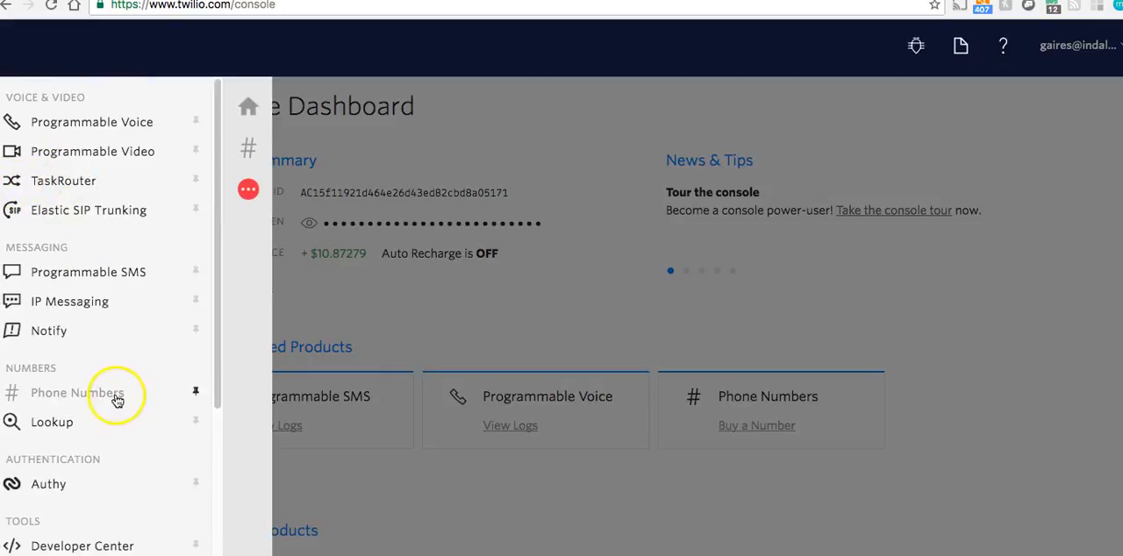
click(394, 164)
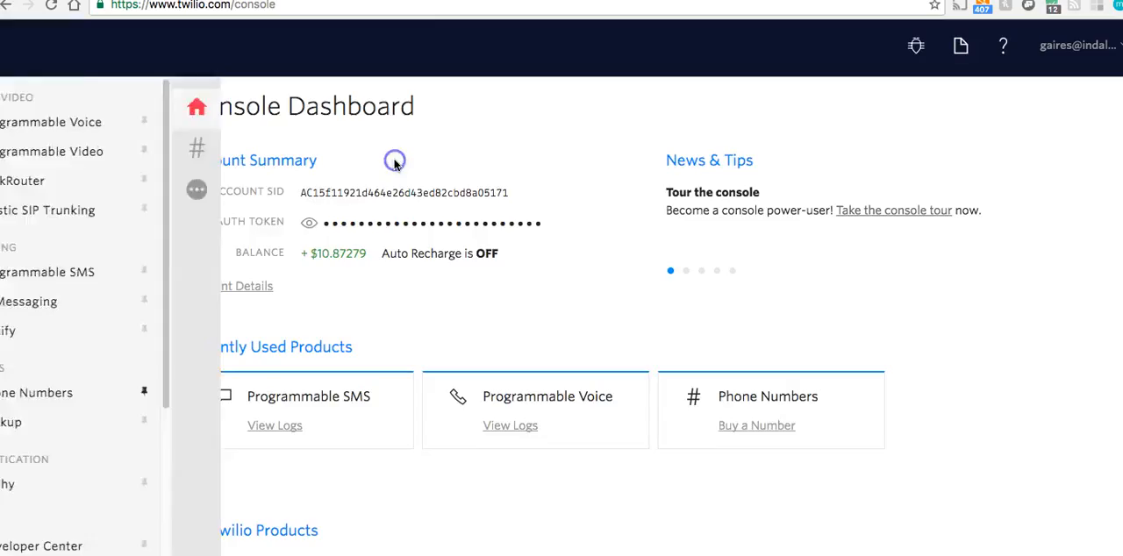
click(309, 223)
click(1104, 50)
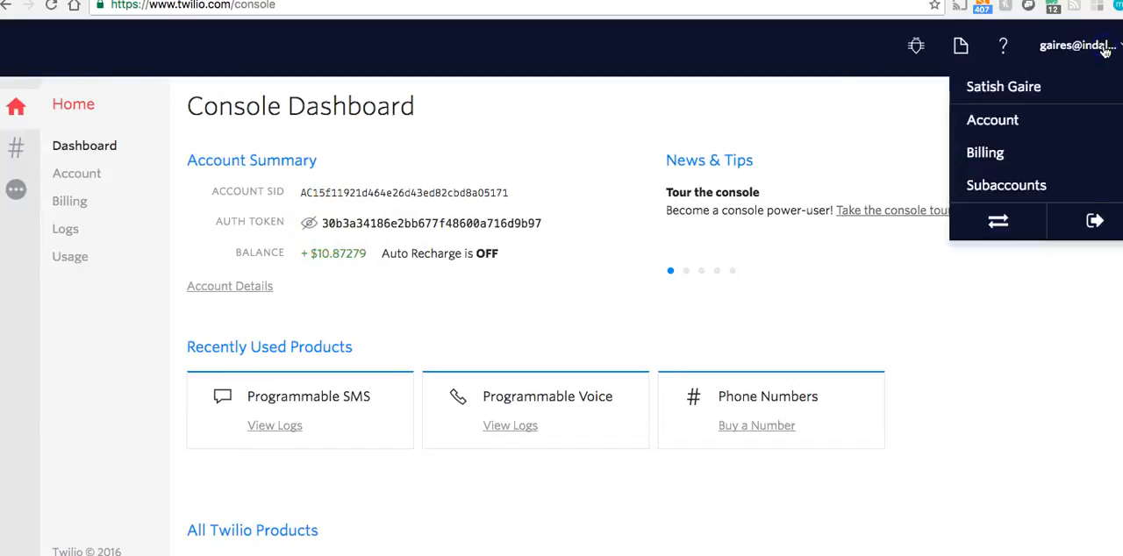
click(987, 125)
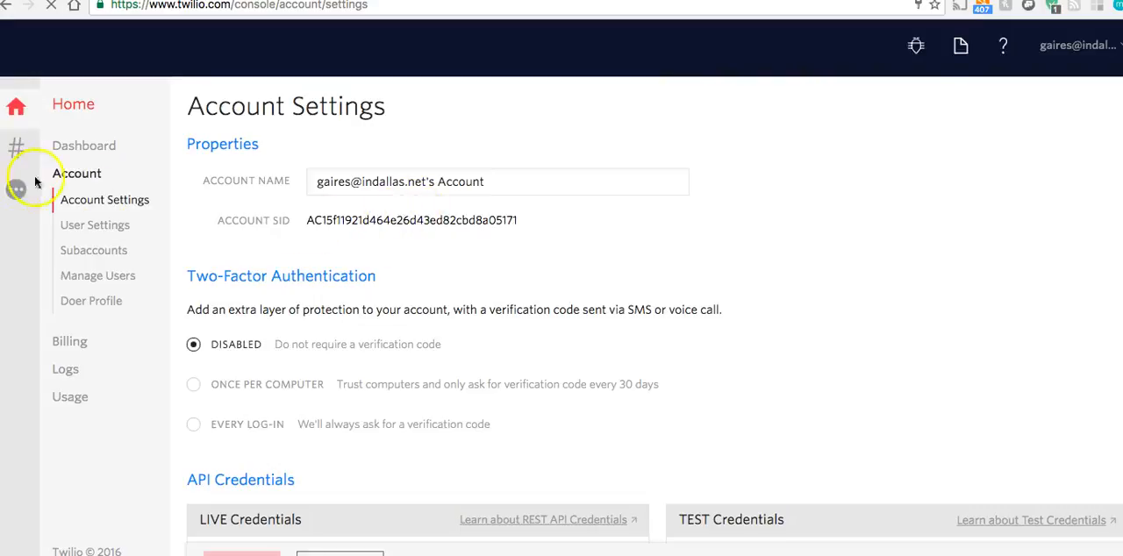
click(83, 146)
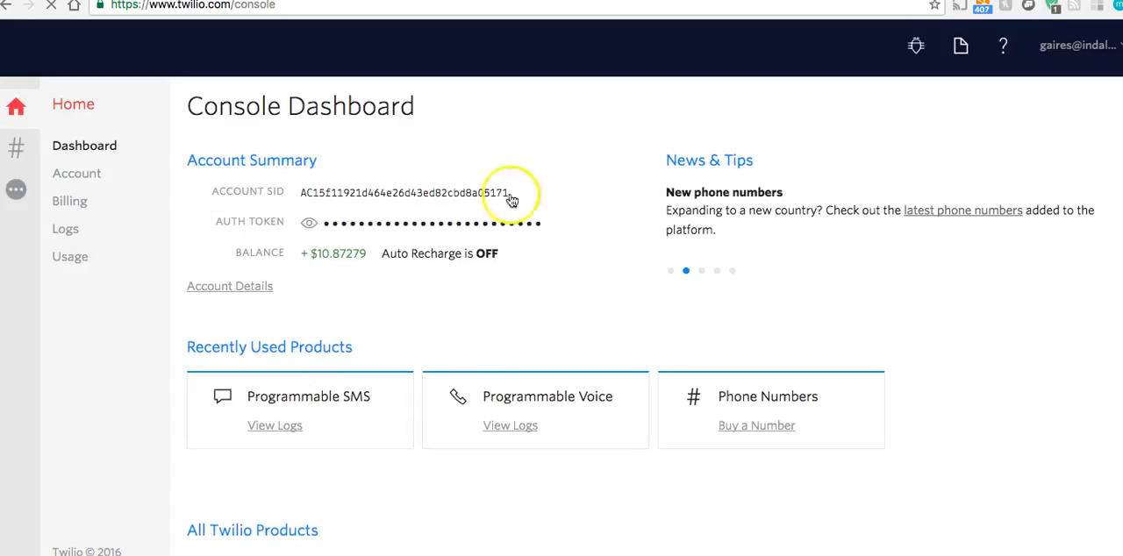
Copy the account SID from the Twilio console into UberLocker's Twilio Account Sid field
drag(203, 192, 258, 194)
double_click(375, 192)
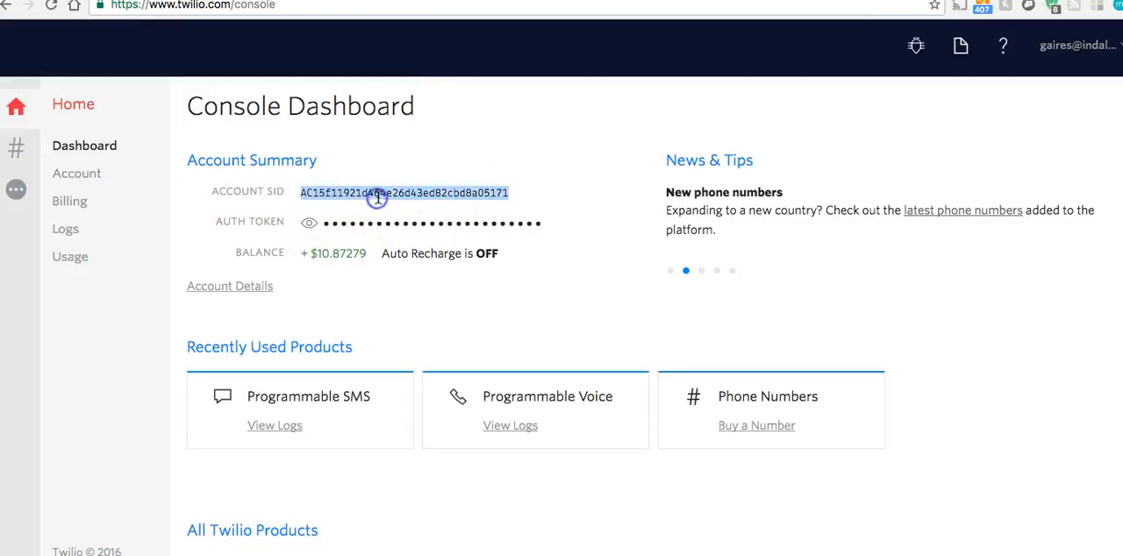
right_click(377, 193)
click(414, 224)
click(228, 0)
click(198, 246)
right_click(198, 247)
click(237, 323)
click(339, 327)
Reveal and copy the auth token in the Twilio console and paste it into UberLocker's Twilio Account Token field
click(351, 0)
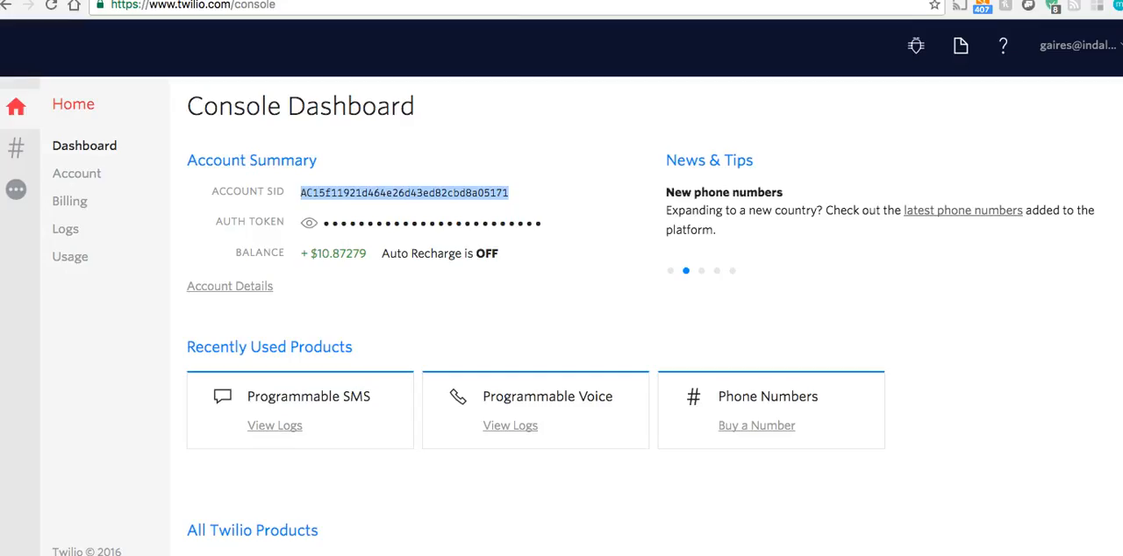
click(309, 223)
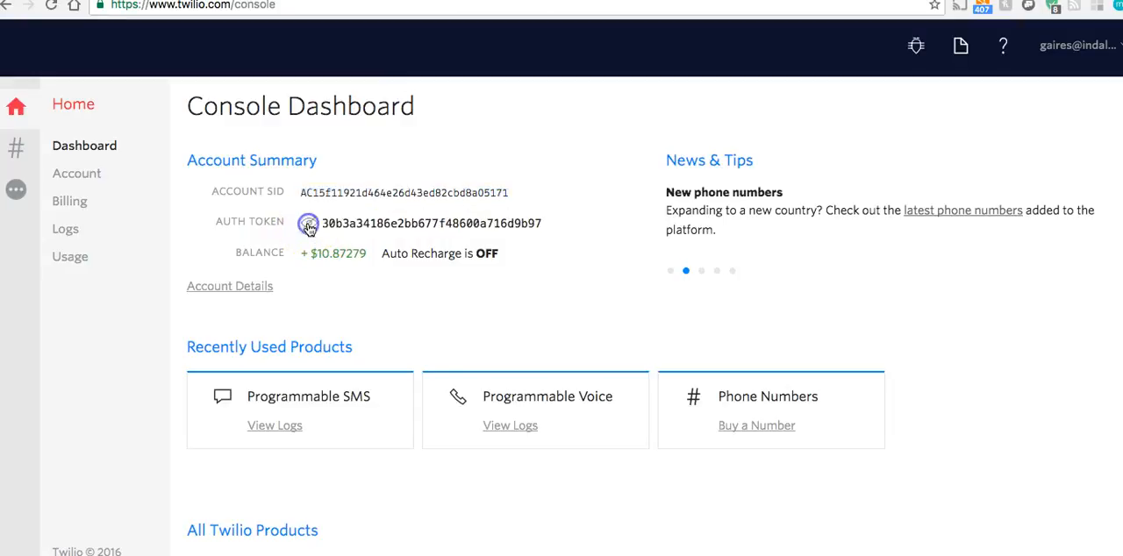
double_click(391, 223)
right_click(391, 222)
click(417, 255)
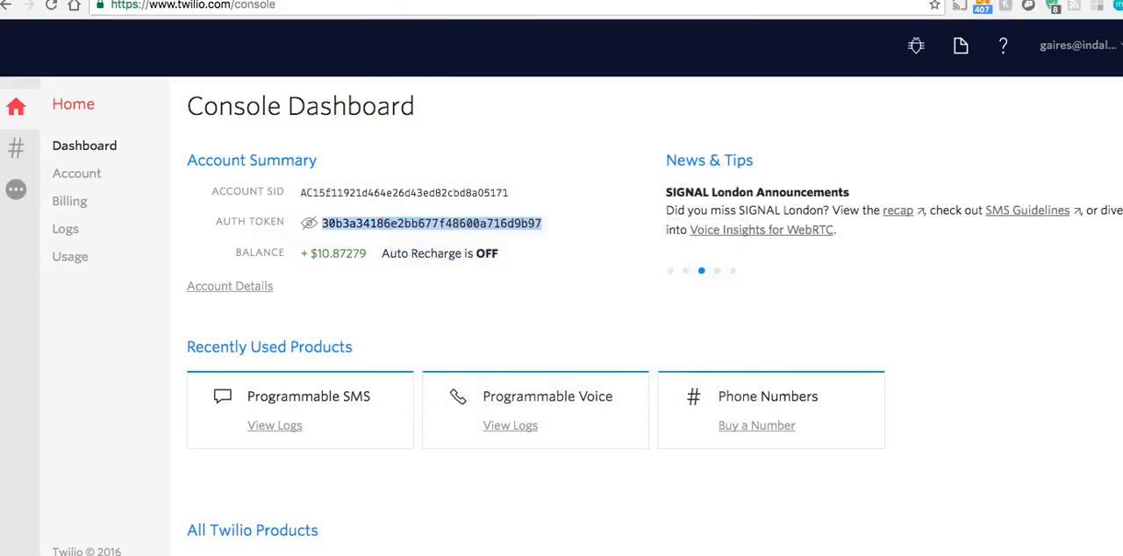
click(386, 0)
click(203, 307)
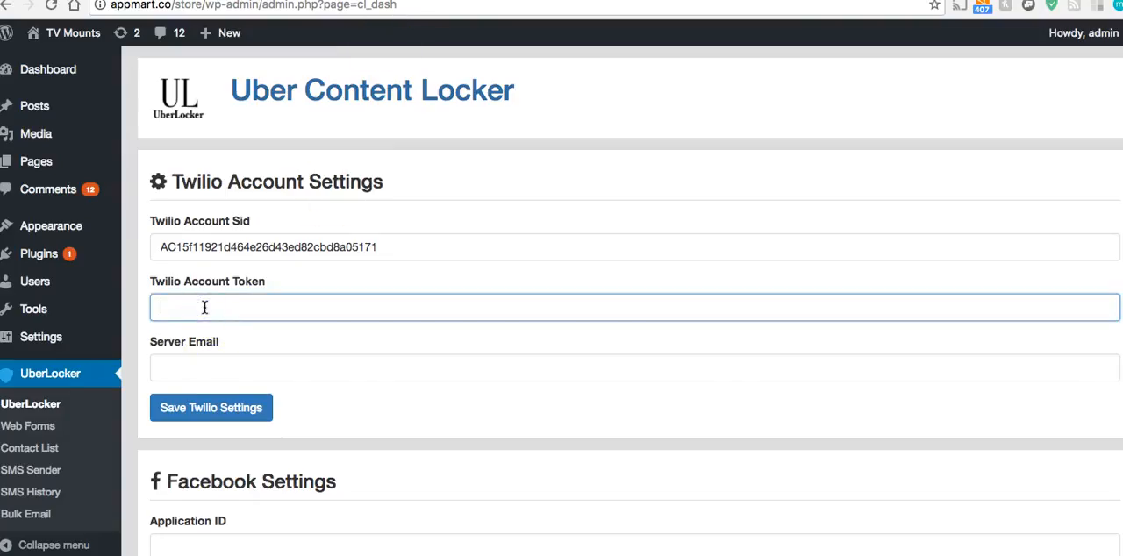
right_click(204, 307)
click(244, 387)
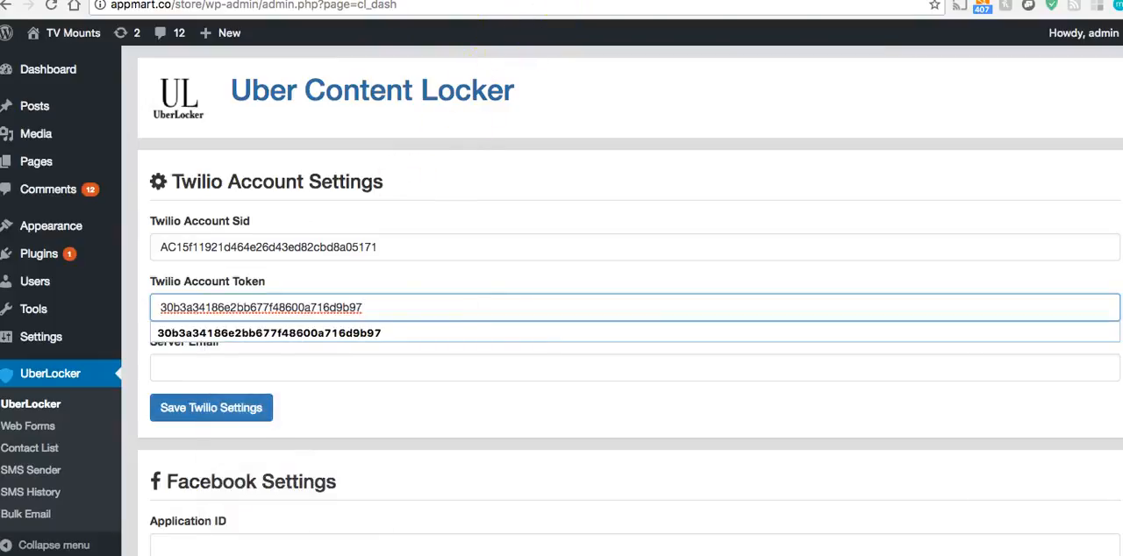
Fill in the Server Email with the owner's e-mail address in UberLocker and save the Twilio settings
click(526, 0)
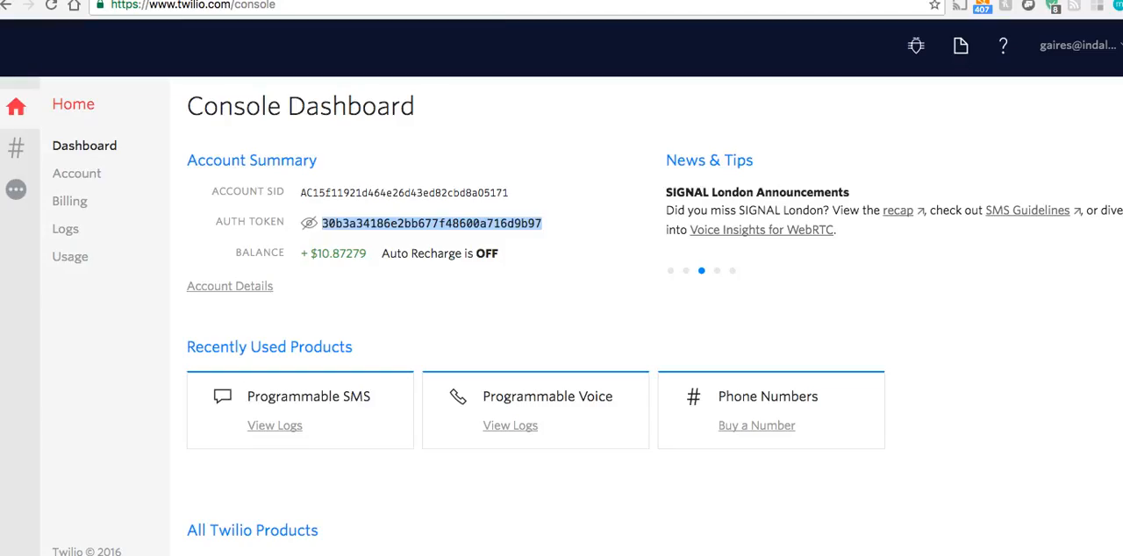
click(378, 0)
click(249, 364)
text(g)
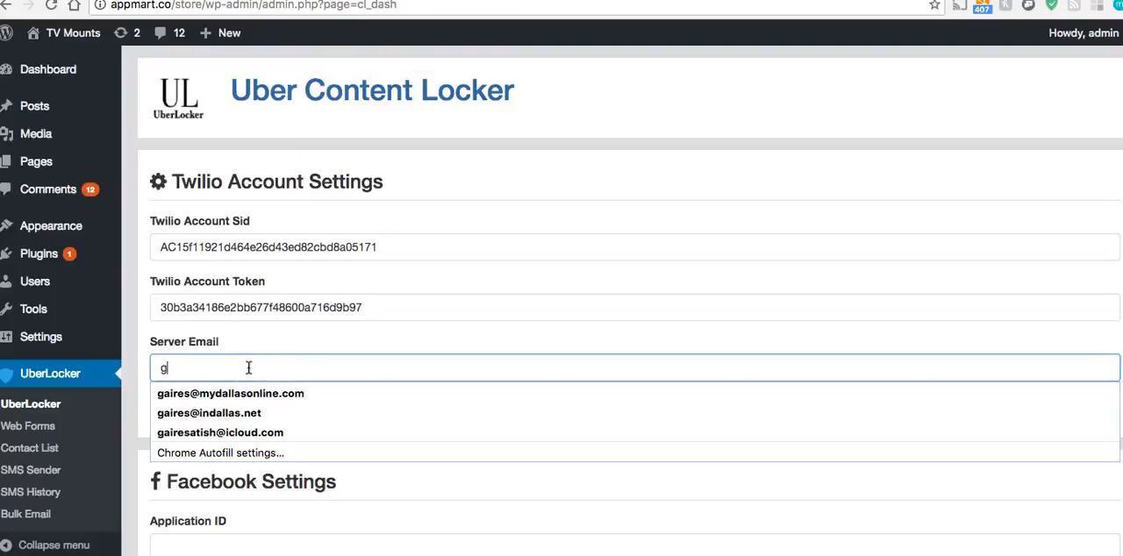
click(237, 394)
click(253, 411)
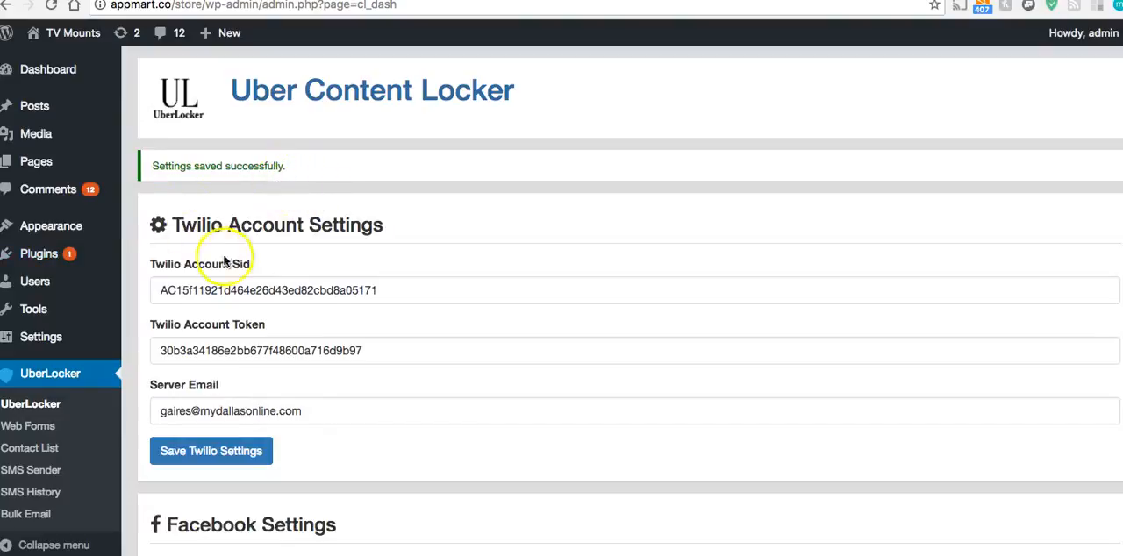
Under Assign A Number, search for a United States number to buy by state, using Alaska and area code 907
scroll(237, 273, down, 3)
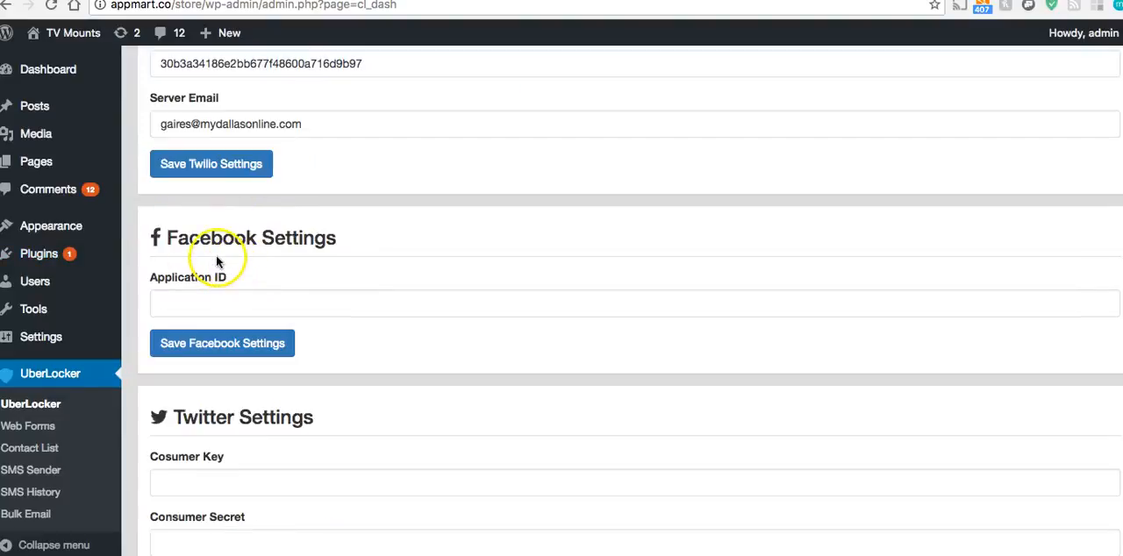
scroll(216, 261, down, 1)
scroll(224, 263, down, 1)
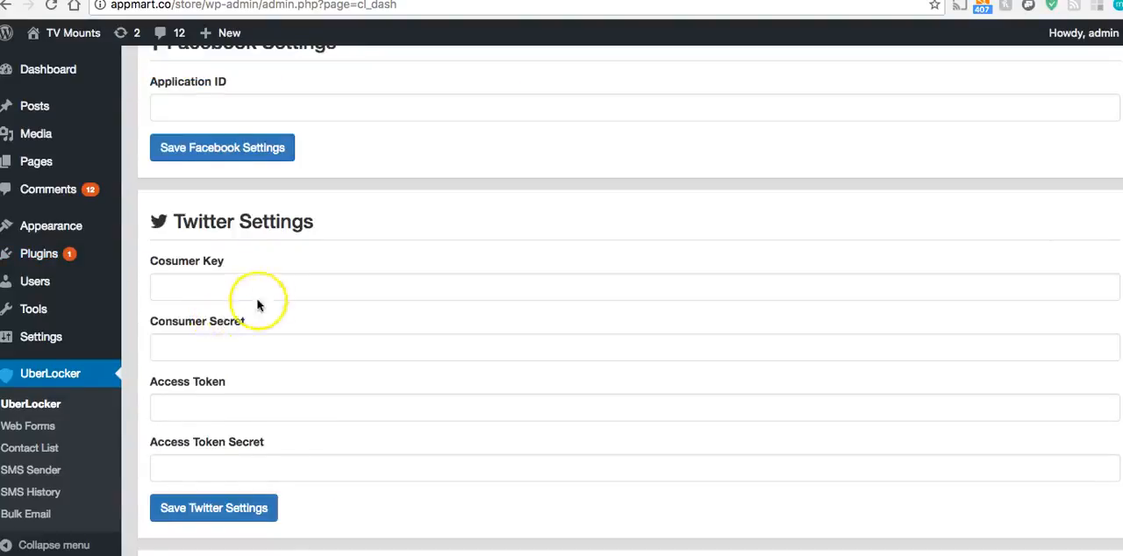
scroll(263, 264, down, 6)
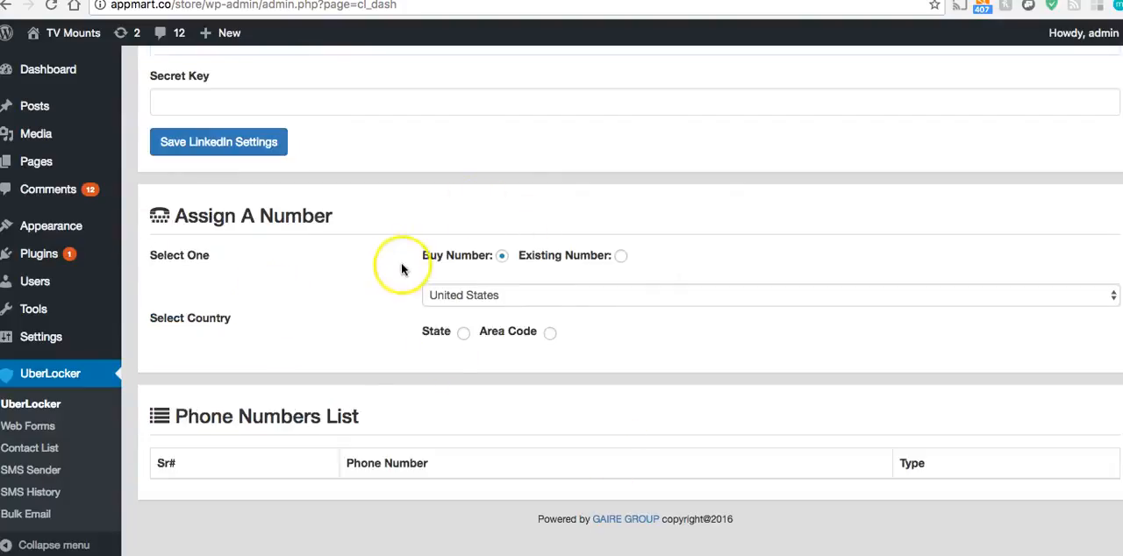
click(501, 258)
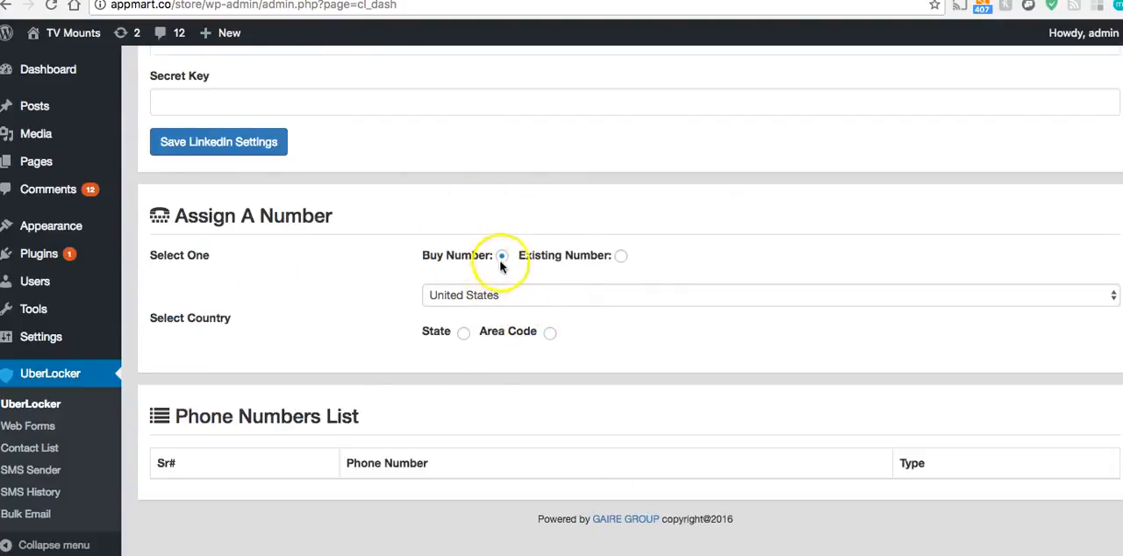
click(463, 331)
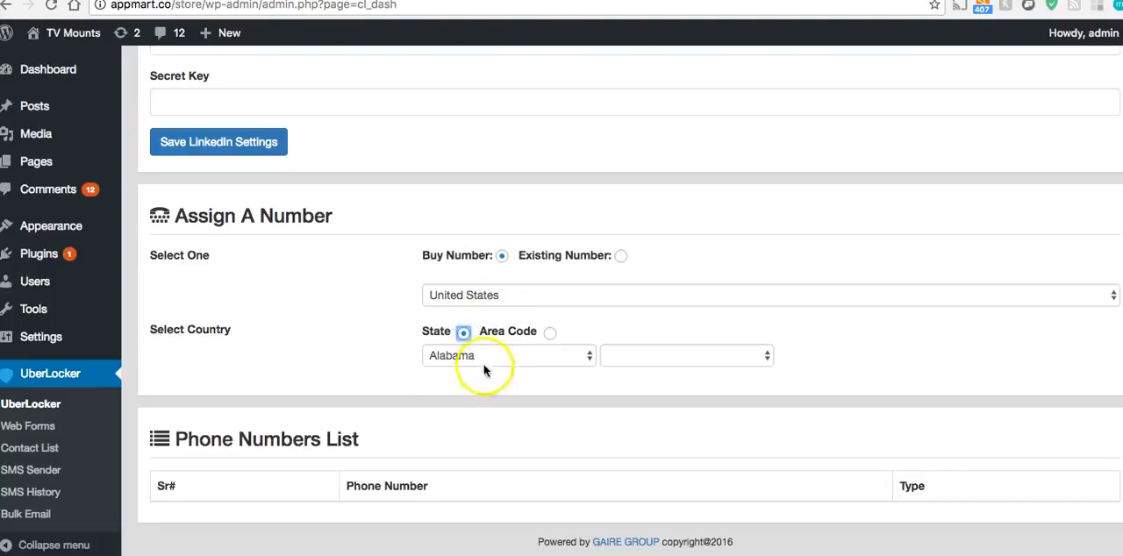
click(483, 356)
click(487, 371)
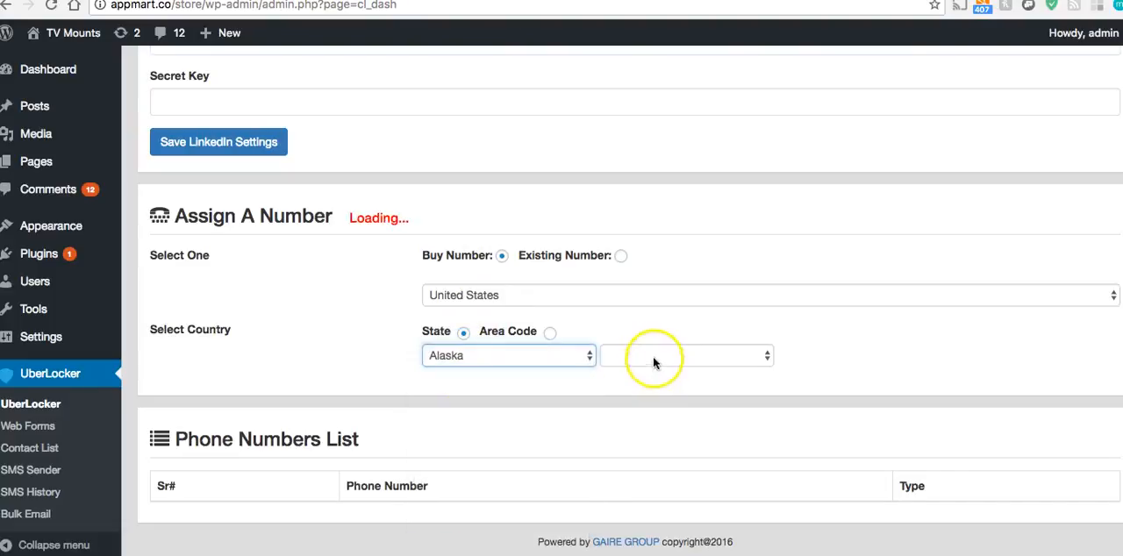
click(653, 357)
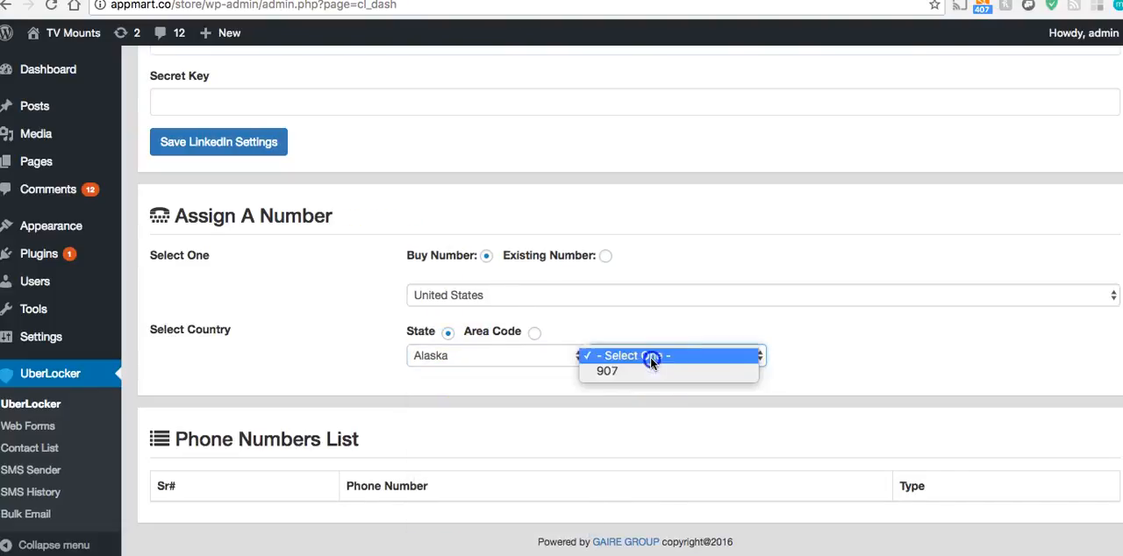
click(636, 371)
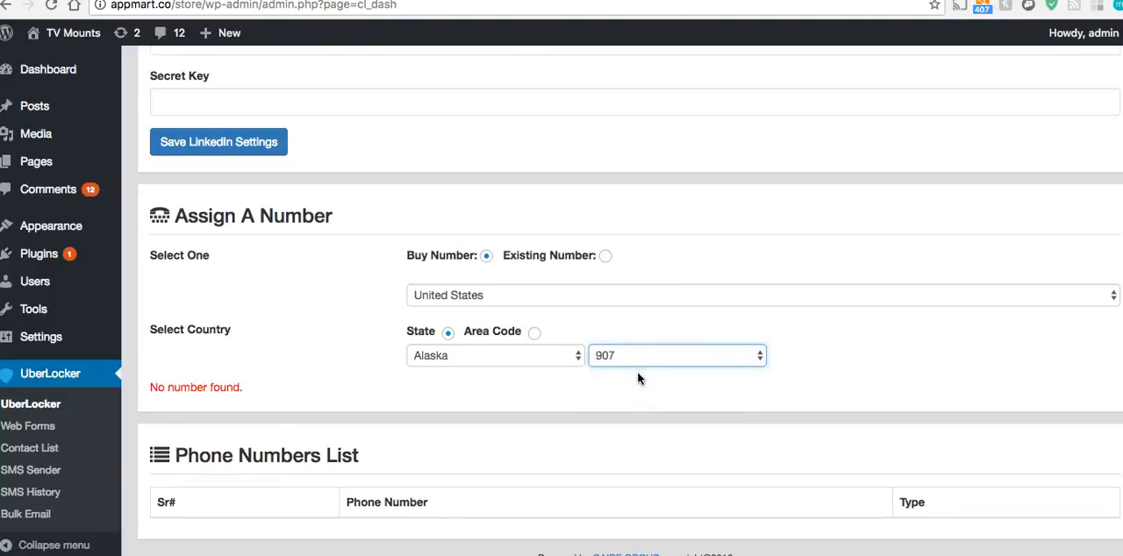
Search for purchasable United States numbers by Area Code with the code left blank and look through the list
click(531, 335)
click(558, 359)
click(844, 358)
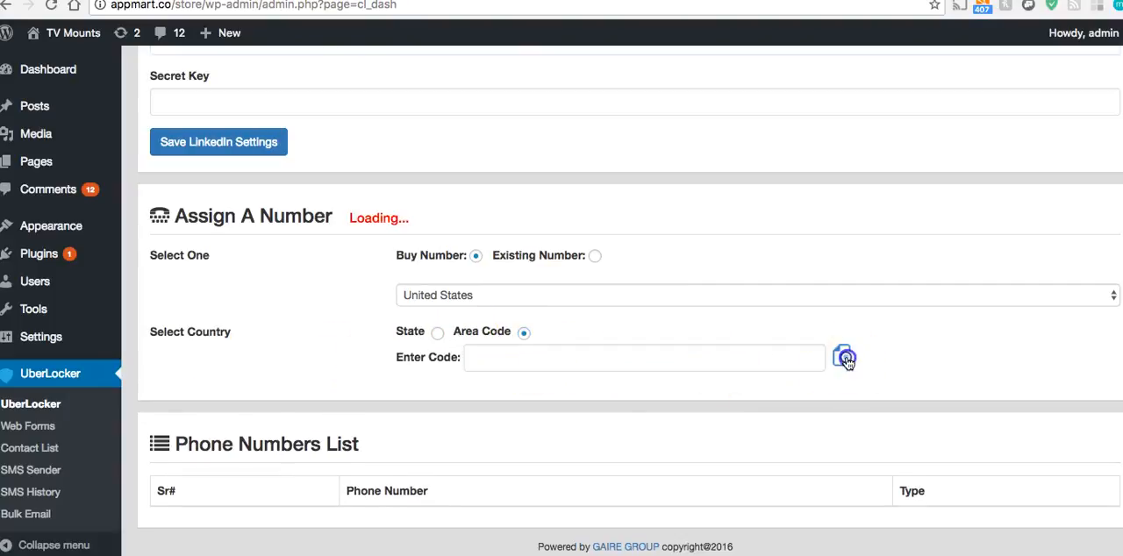
scroll(516, 298, down, 5)
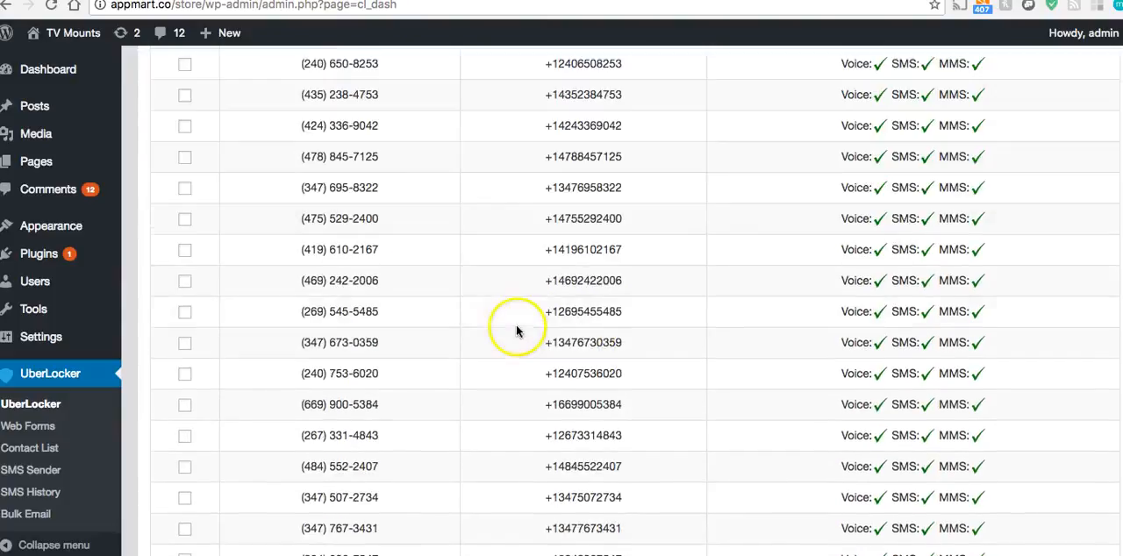
scroll(381, 296, up, 8)
scroll(379, 295, down, 4)
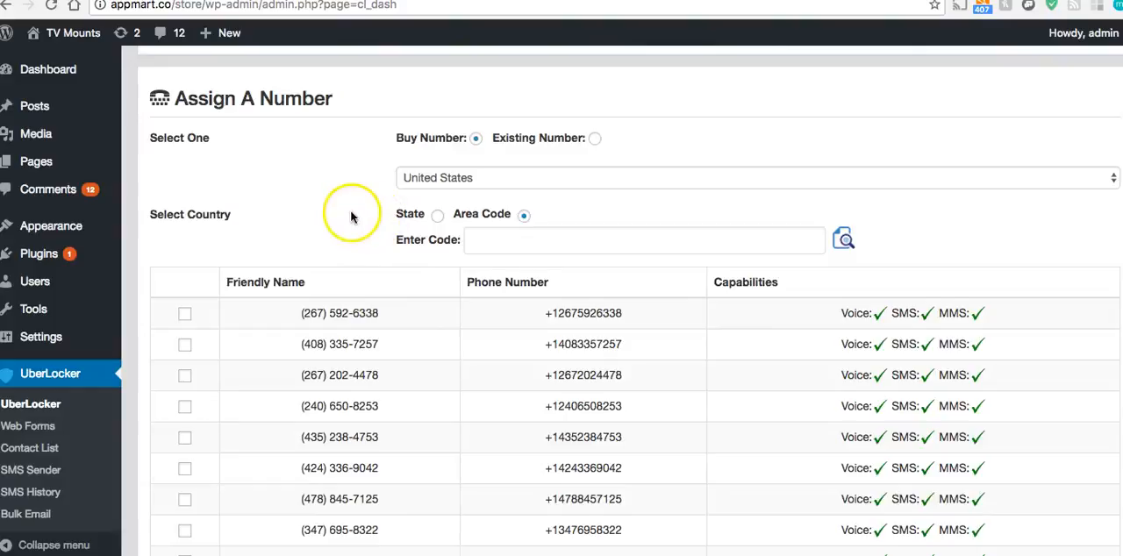
Switch Assign A Number to existing numbers and assign the Twilio account's existing phone number to this install
click(595, 142)
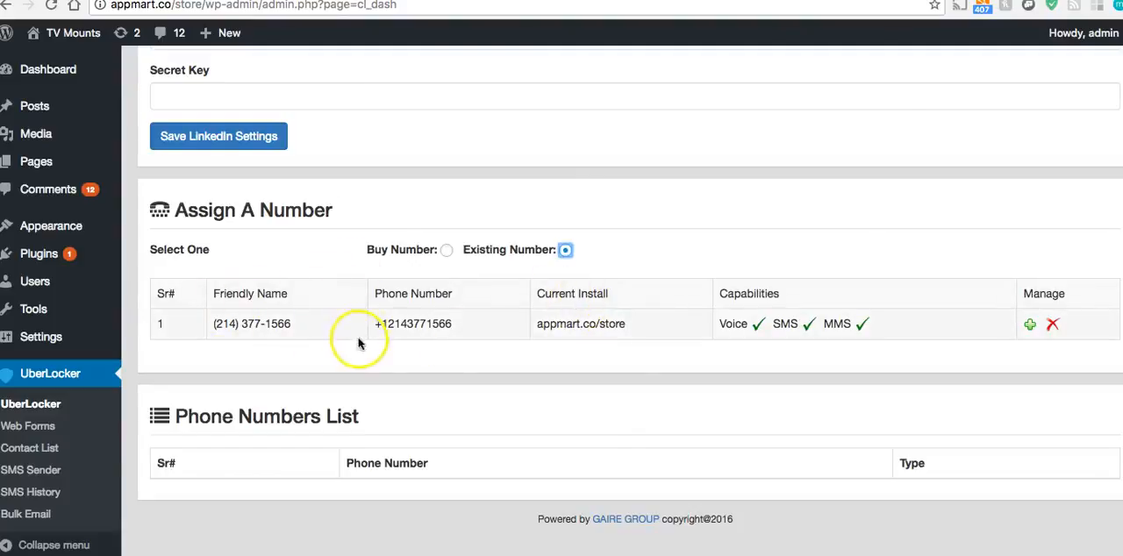
click(1030, 326)
click(699, 196)
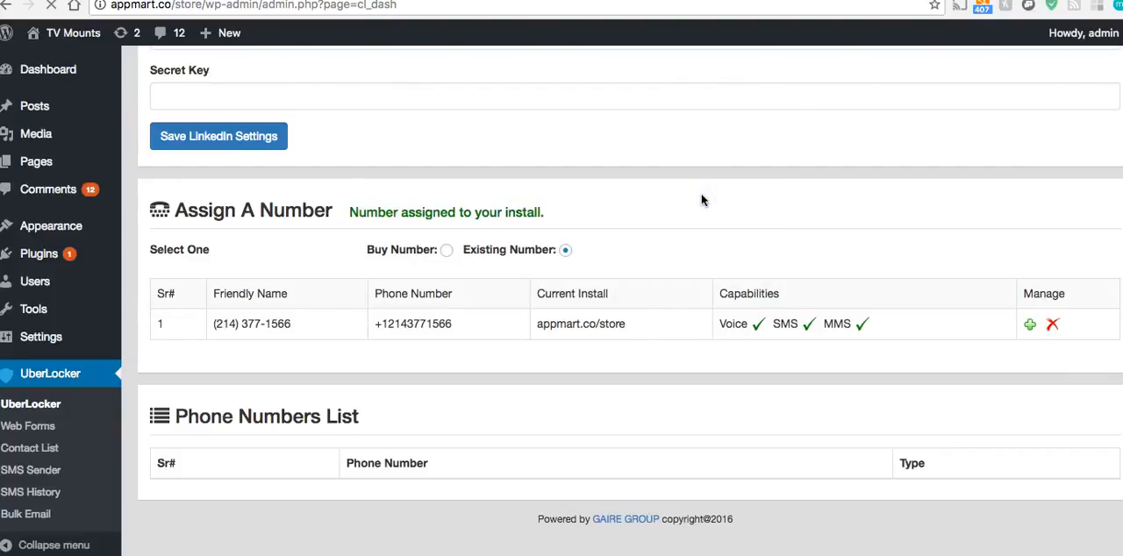
scroll(642, 307, down, 15)
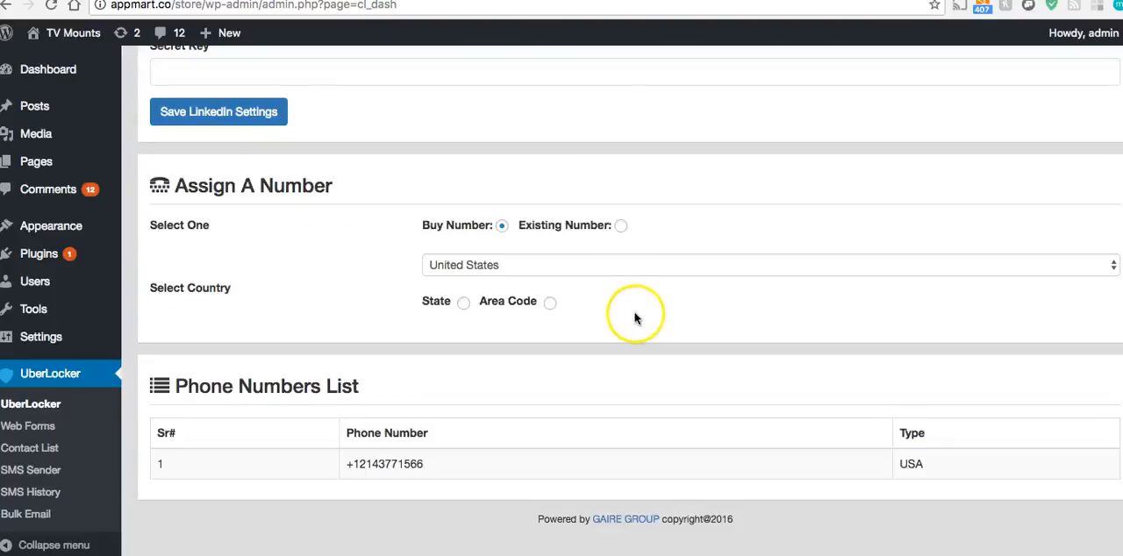
Look over the Twilio, Facebook and Twitter settings sections of UberLocker to find which credentials each one requires
scroll(457, 451, up, 15)
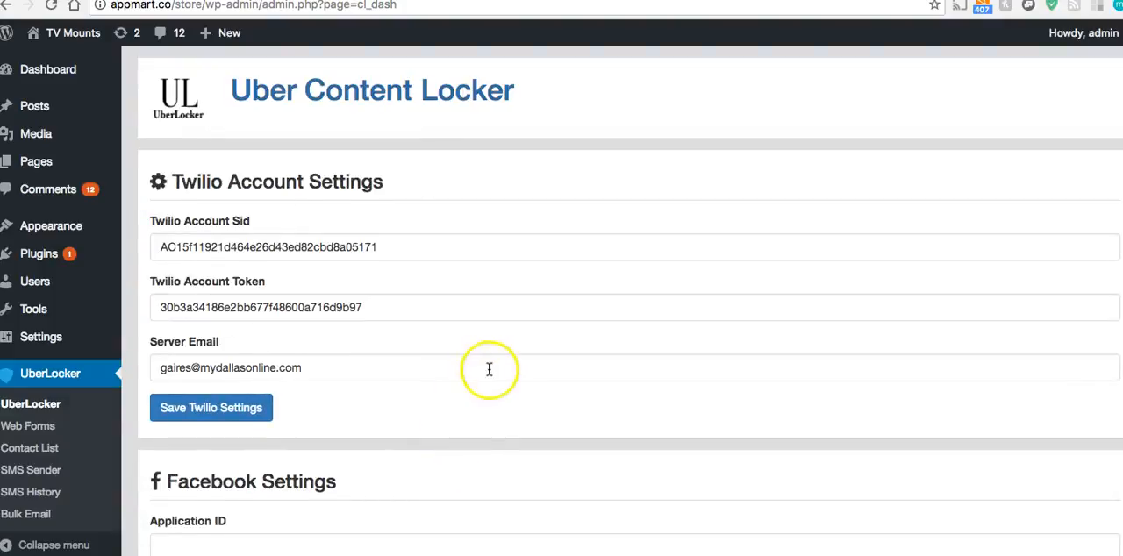
scroll(436, 398, down, 4)
scroll(430, 414, down, 1)
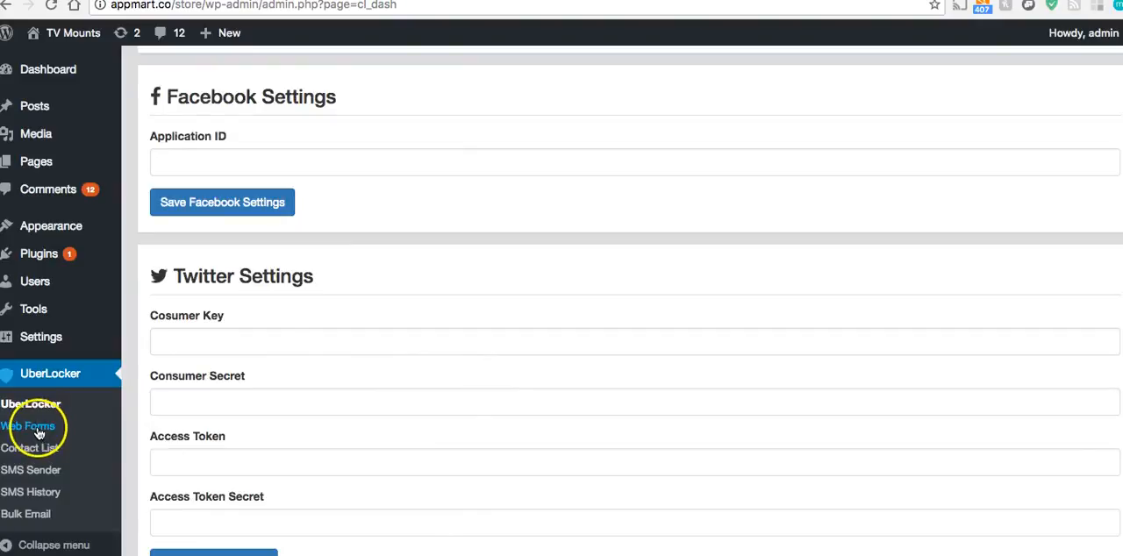
scroll(433, 293, up, 4)
scroll(466, 325, down, 1)
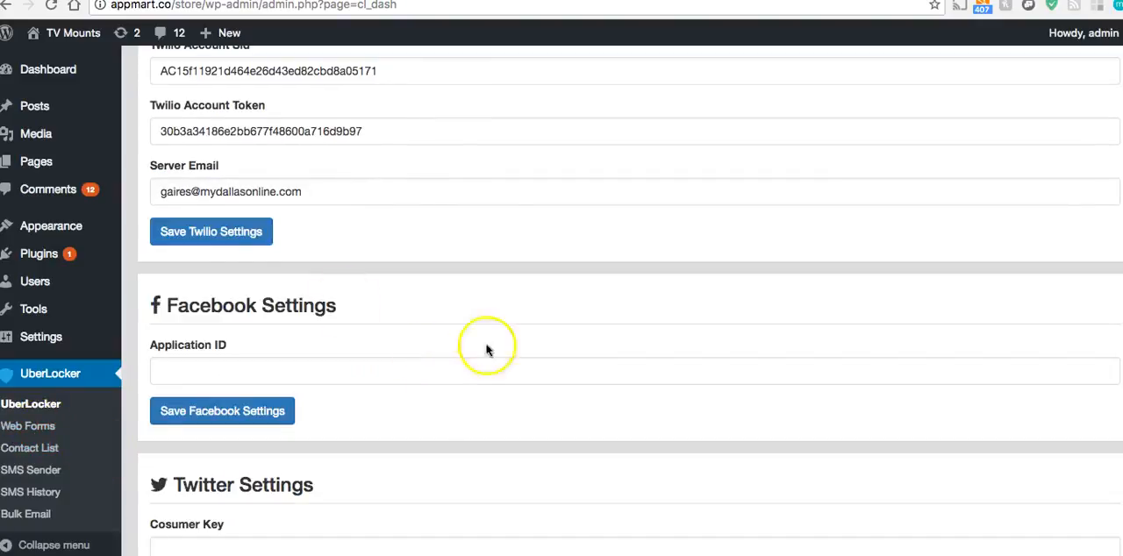
double_click(226, 307)
triple_click(226, 307)
click(473, 303)
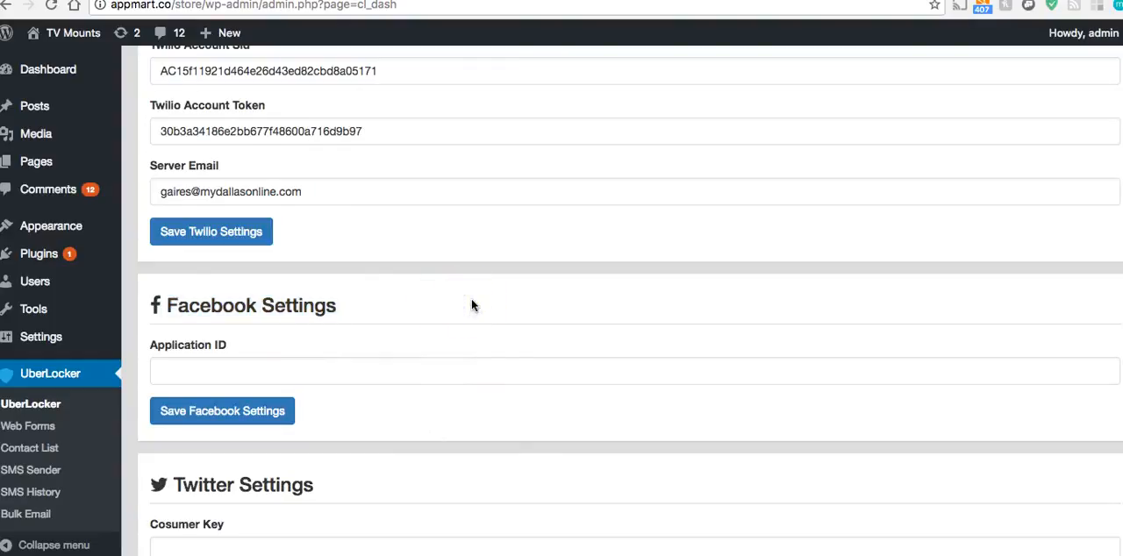
Open developers.facebook.com in a new tab and start creating a new app ID
key(super+t)
text(deve)
key(Down)
key(Down)
key(Down)
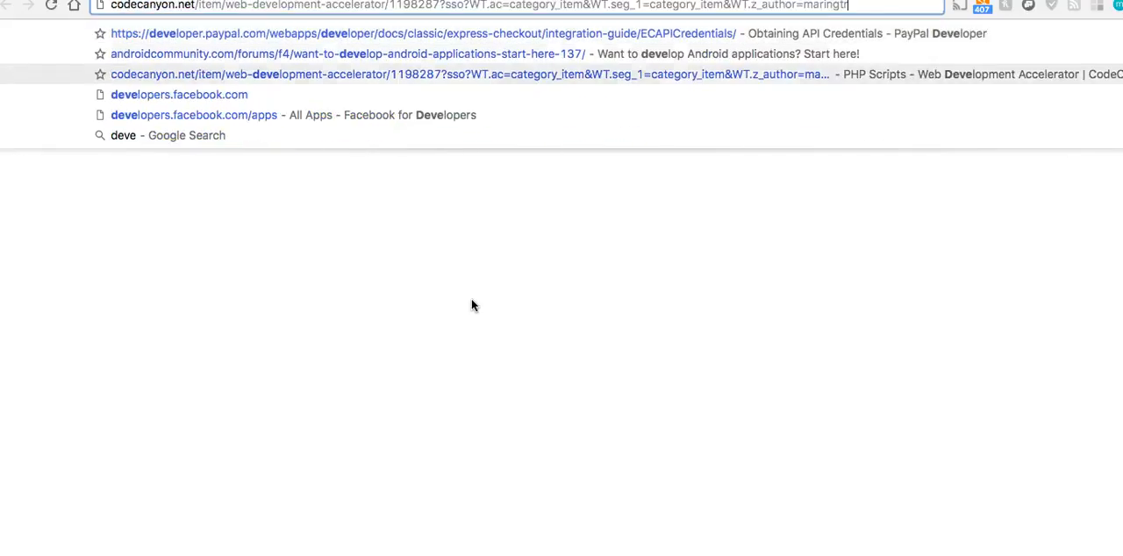
key(Return)
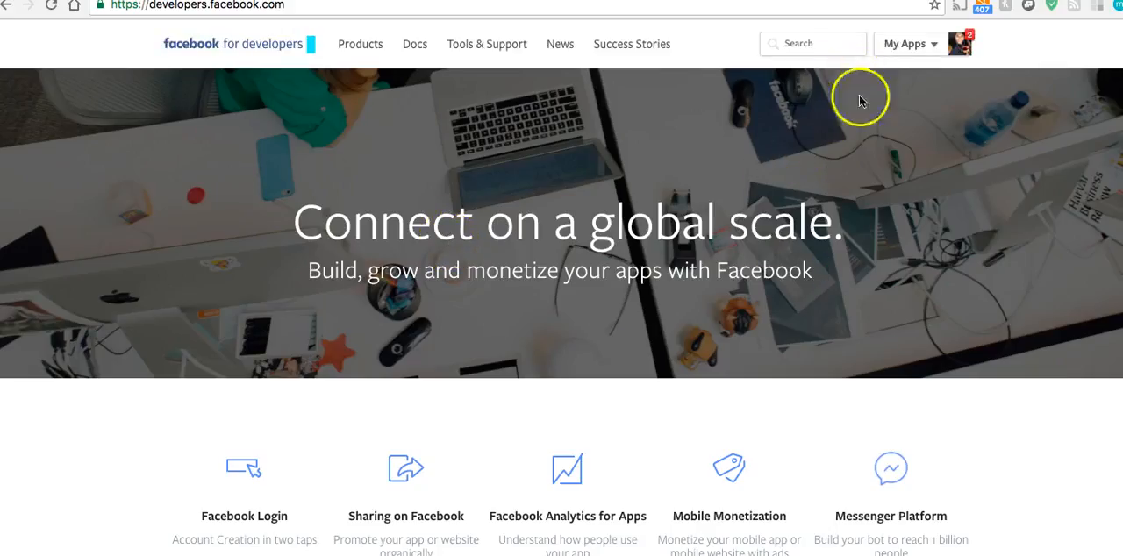
click(931, 44)
click(866, 347)
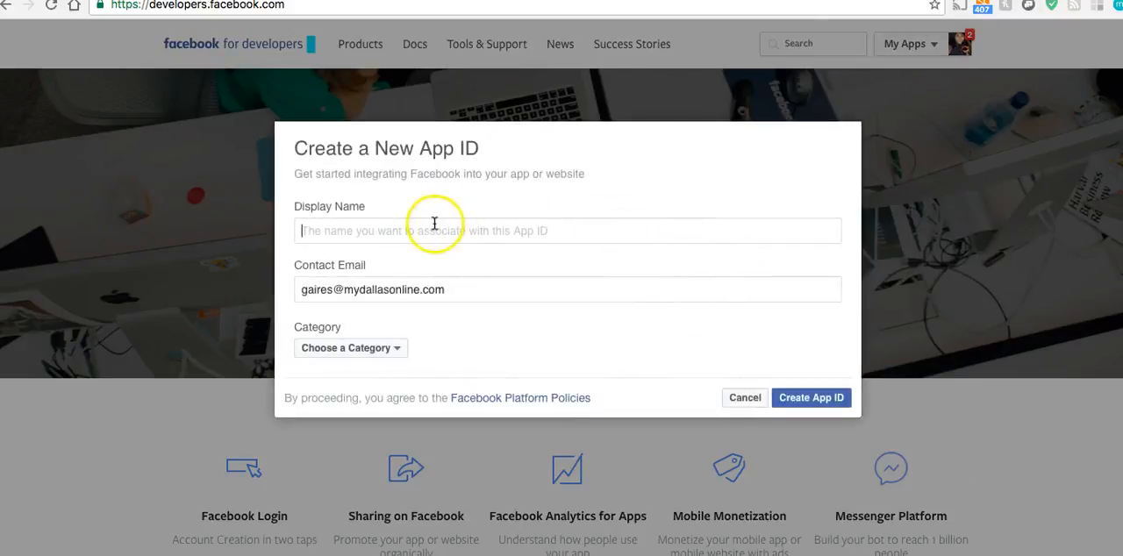
Set the new Facebook app's display name to UberContentLocker and its category to Business
click(386, 230)
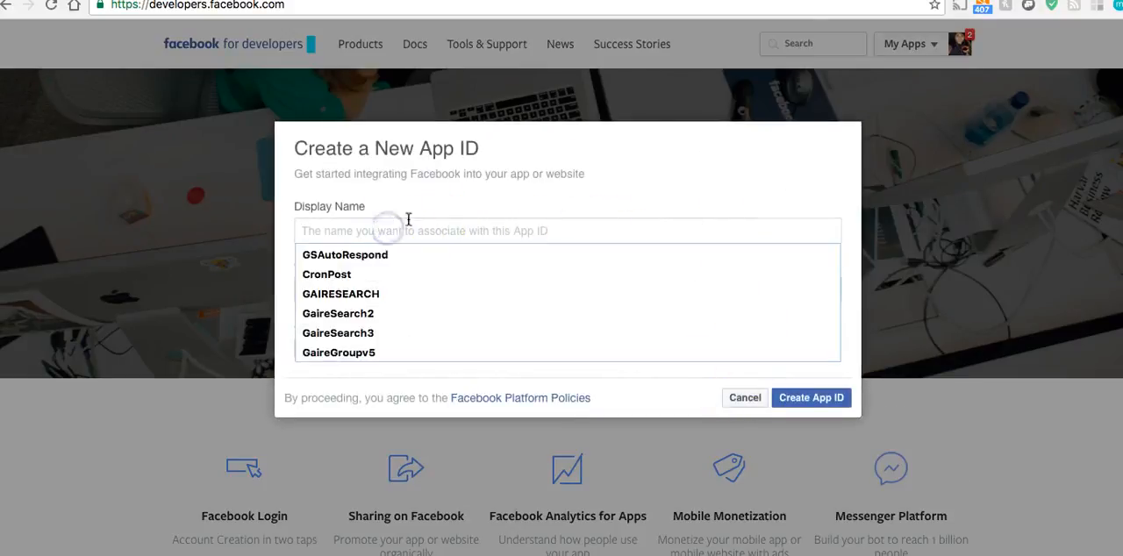
click(456, 232)
text(UberContentLocker)
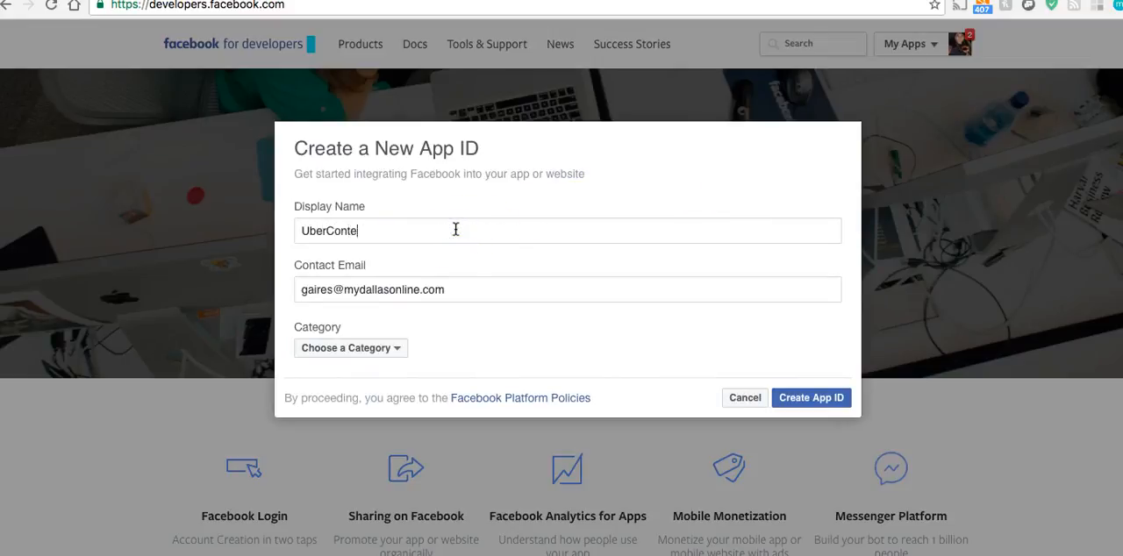
click(377, 349)
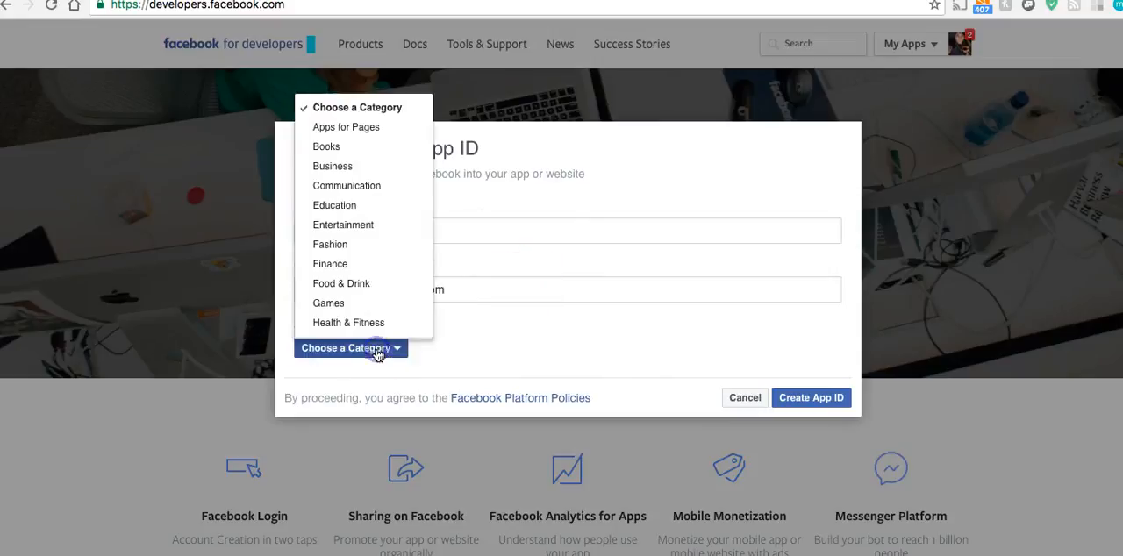
click(351, 167)
Create the app ID, enter the security check text and submit it
click(836, 399)
click(436, 288)
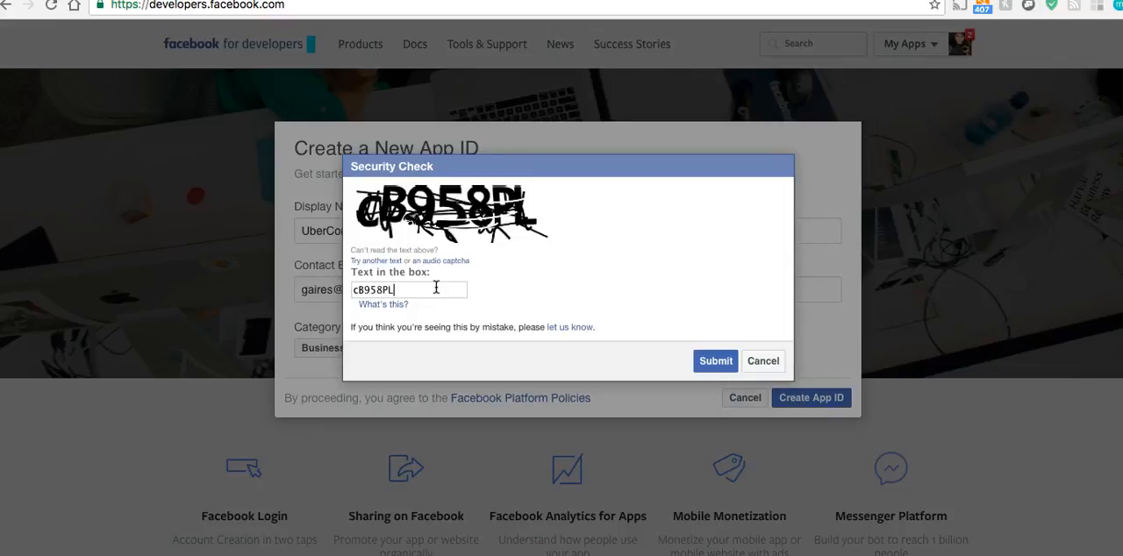
click(727, 362)
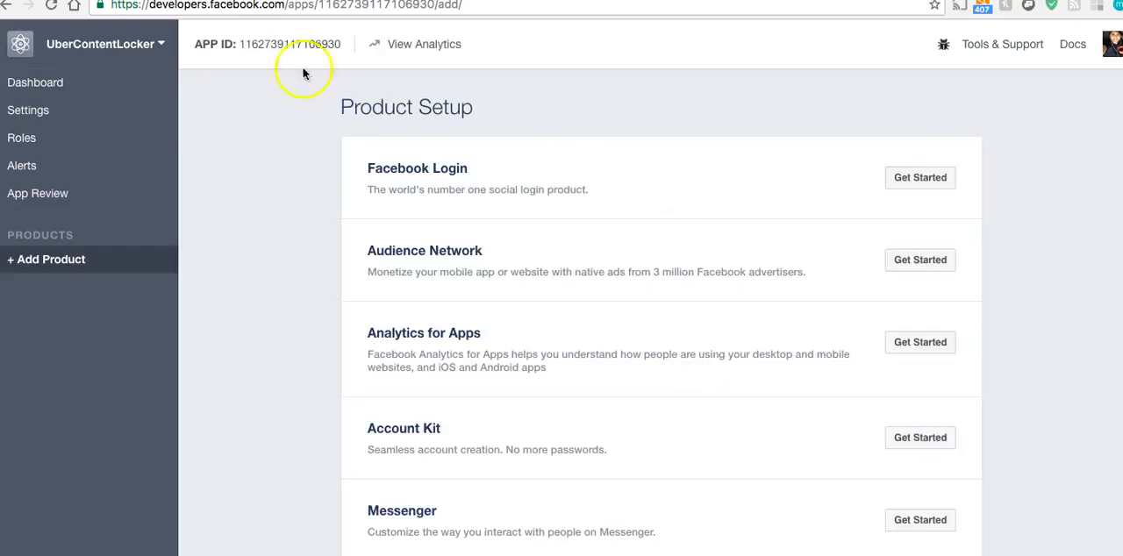
Open the UberContentLocker app's dashboard and copy its App ID
click(38, 87)
click(40, 88)
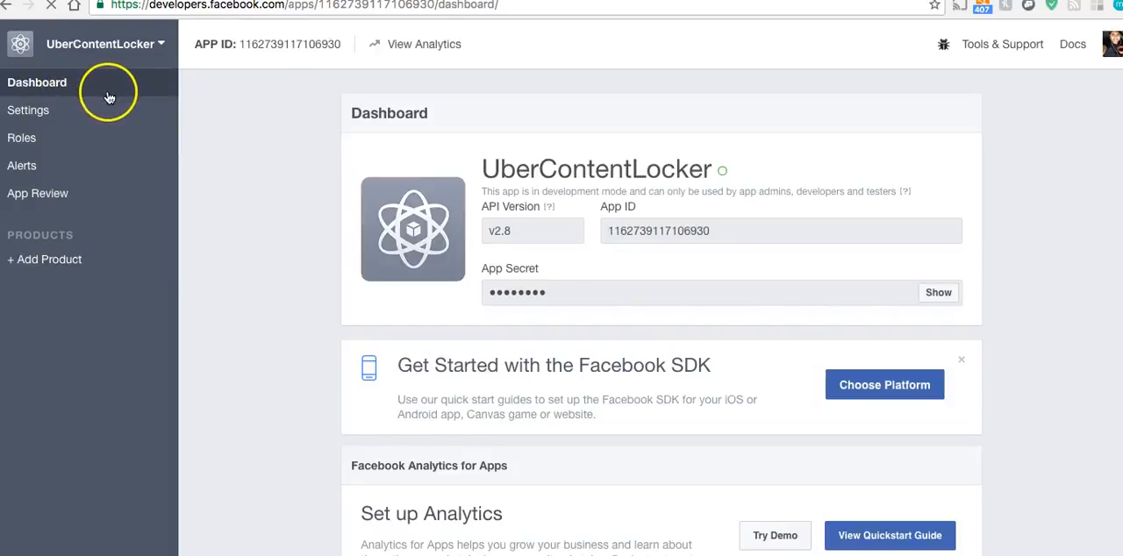
double_click(653, 231)
right_click(654, 230)
click(677, 268)
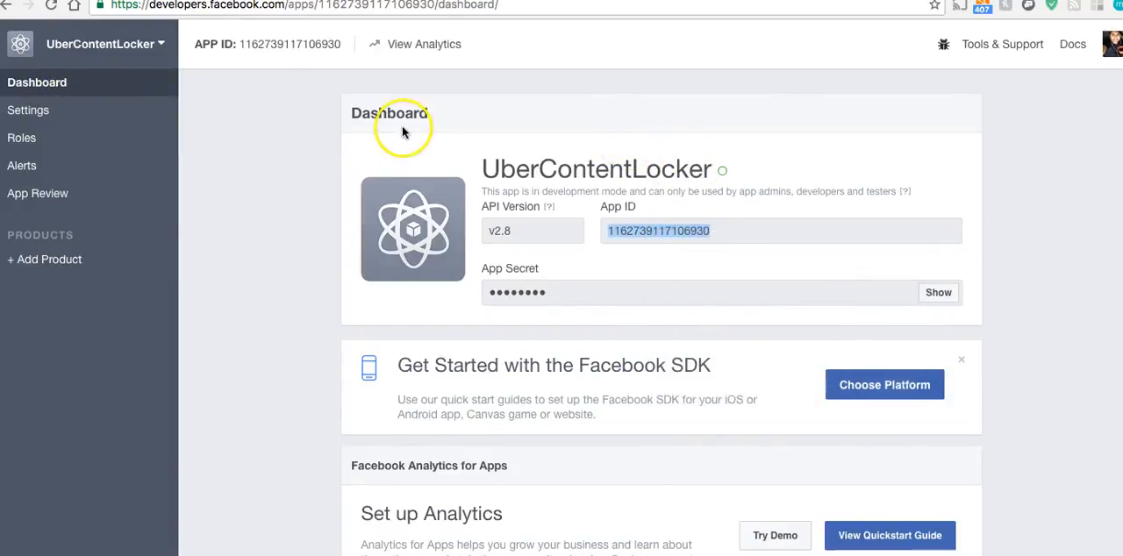
In the app's basic settings, fill App Domains with the appmart.co domain copied from the WordPress site's address
click(96, 111)
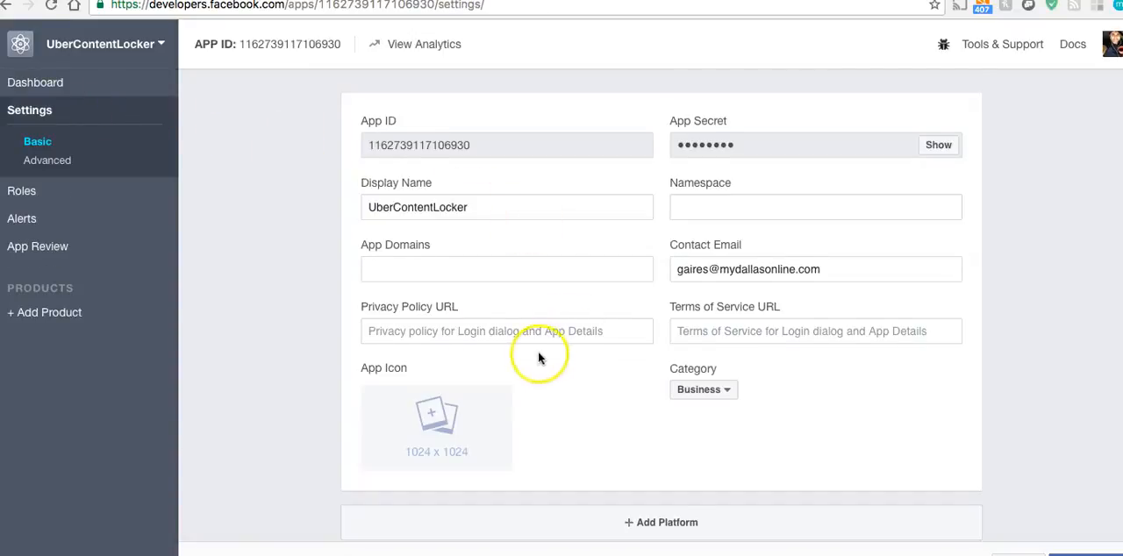
mouse_move(435, 384)
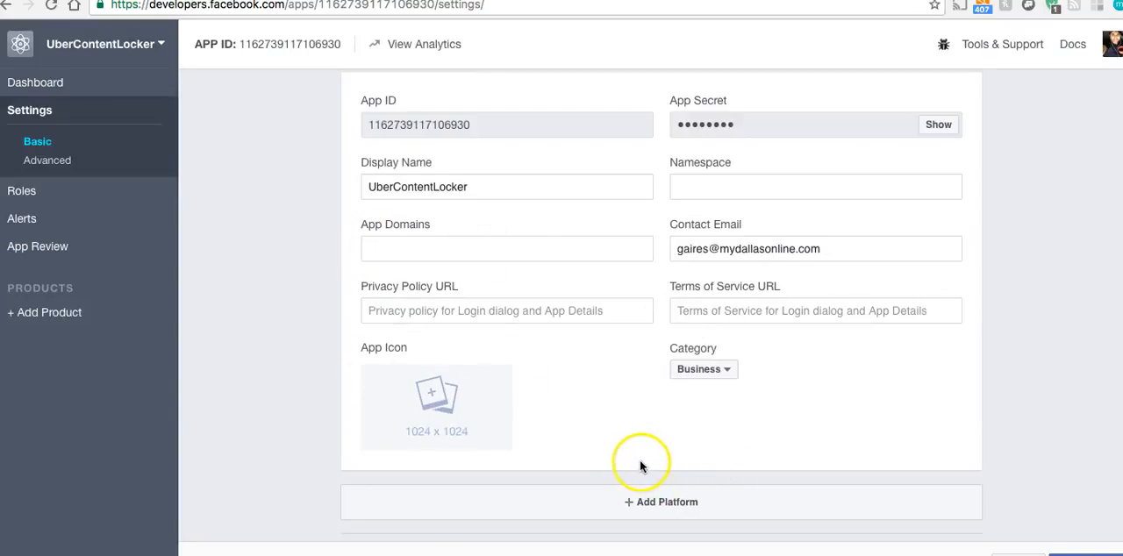
click(422, 245)
click(202, 0)
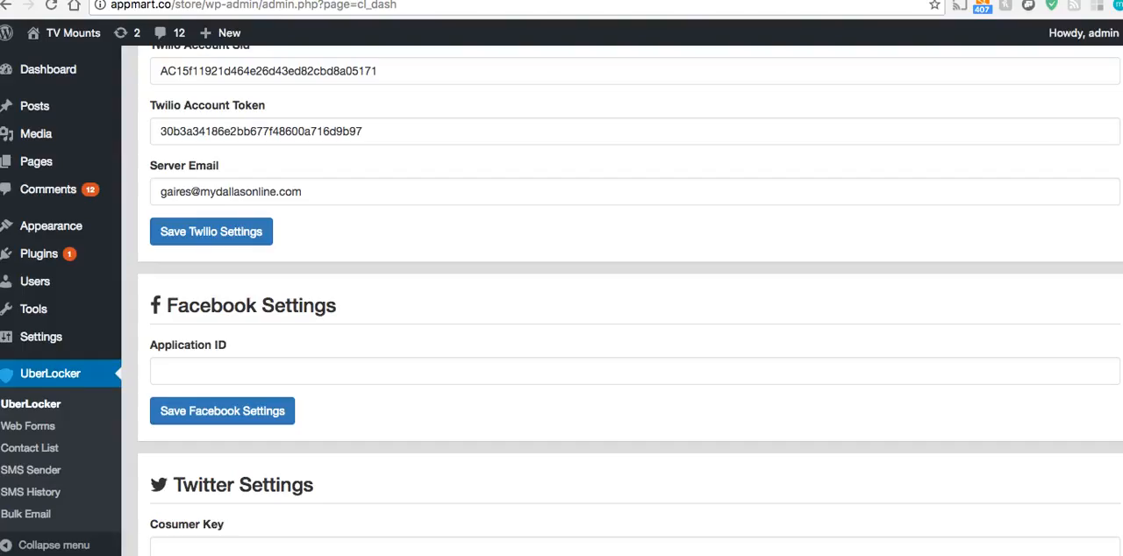
drag(172, 7, 98, 5)
right_click(98, 5)
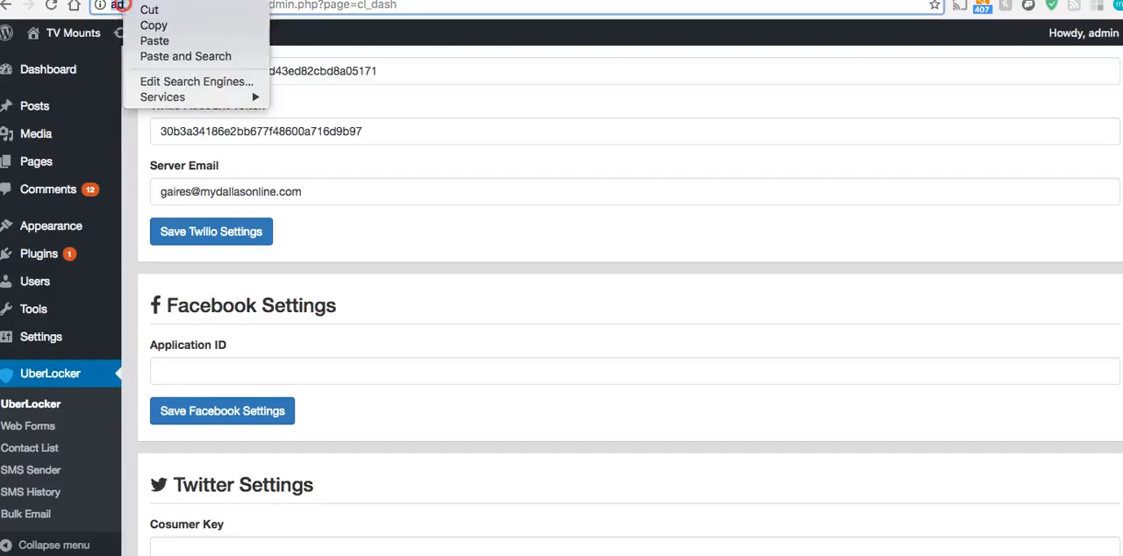
click(113, 27)
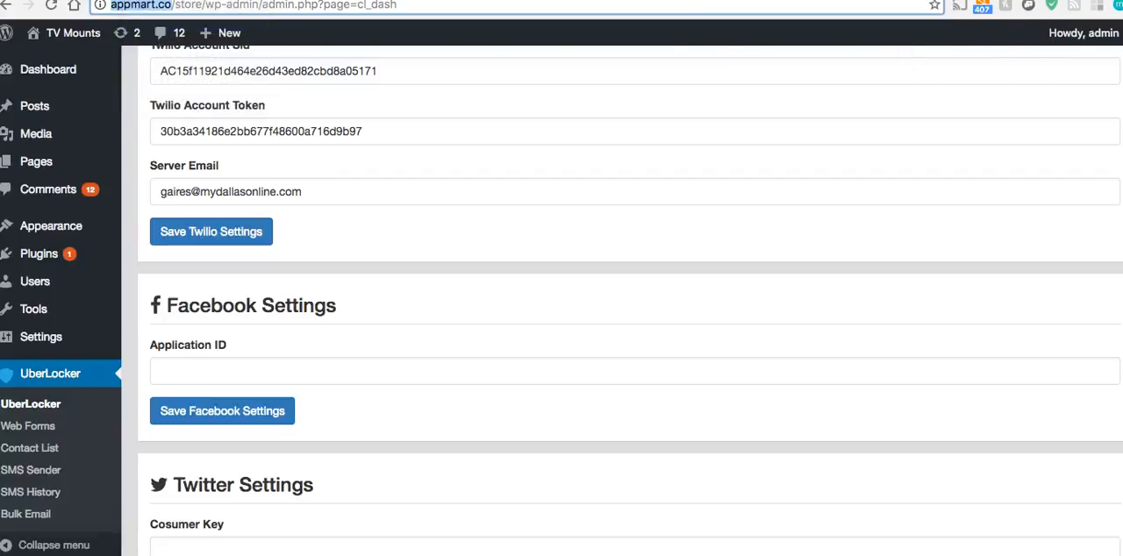
click(491, 0)
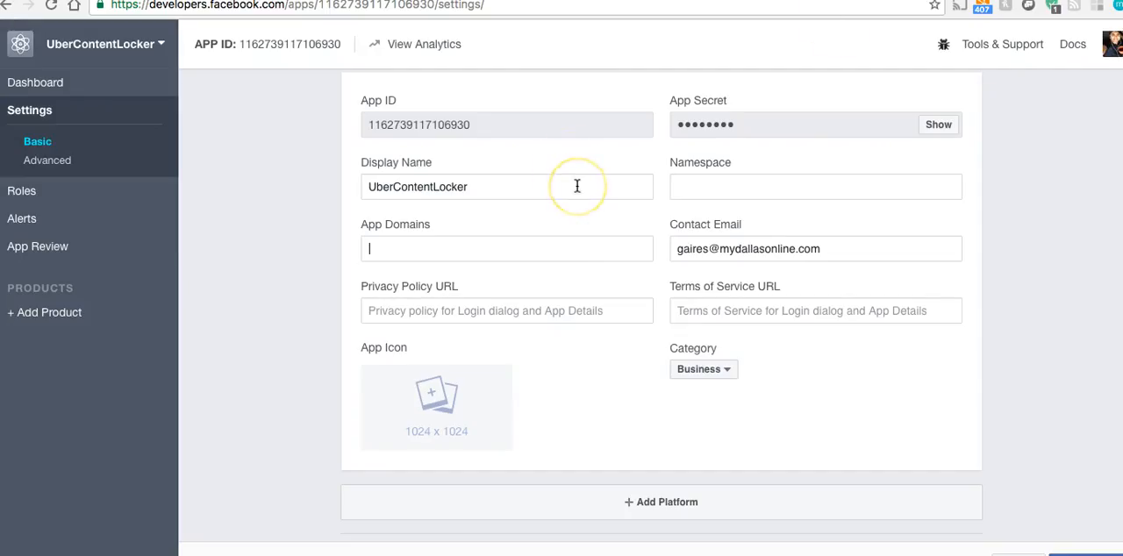
key(super+v)
click(478, 271)
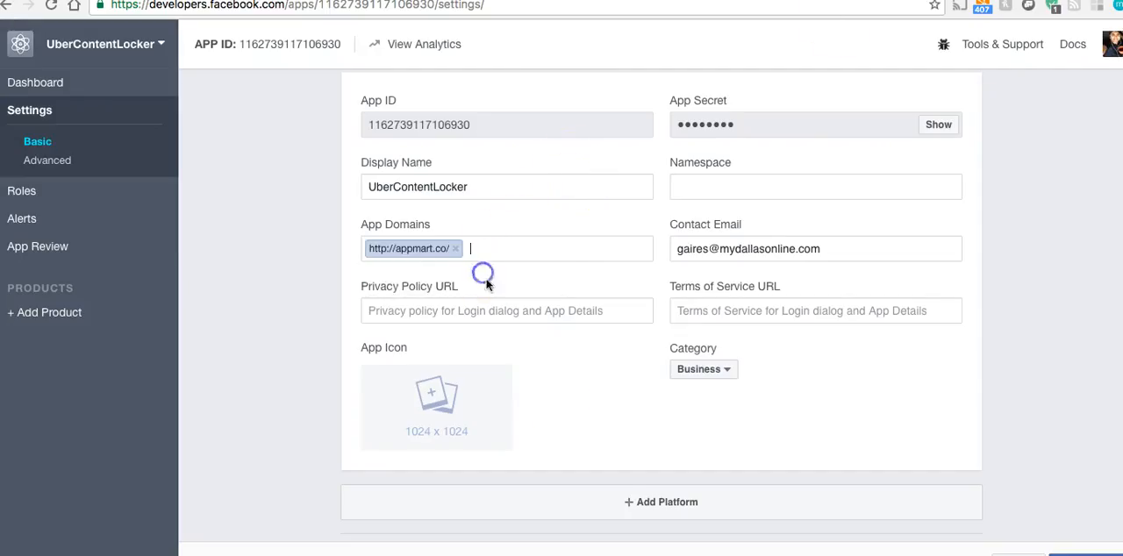
click(619, 497)
click(510, 227)
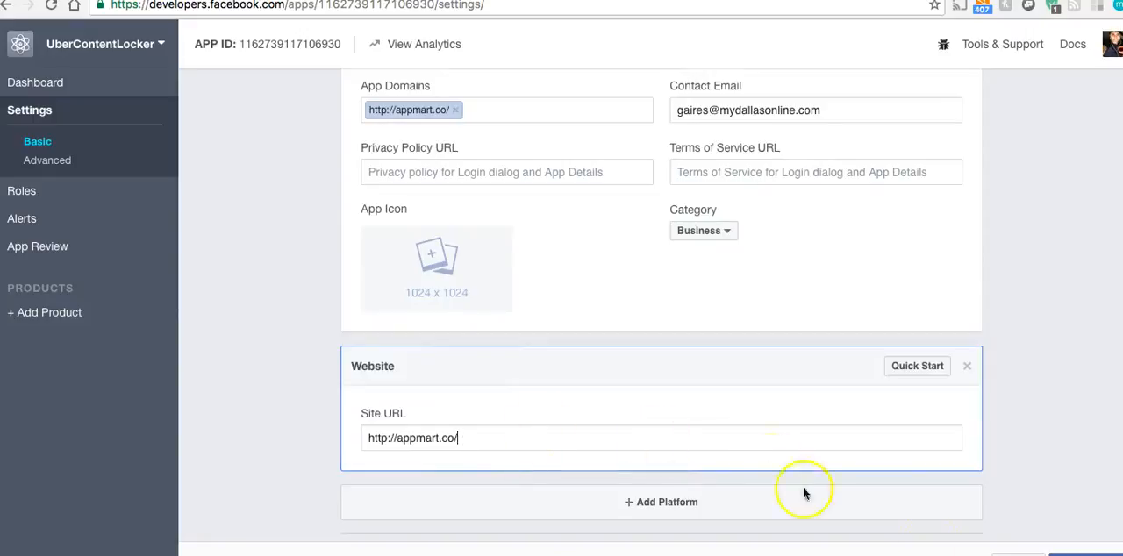
click(1088, 553)
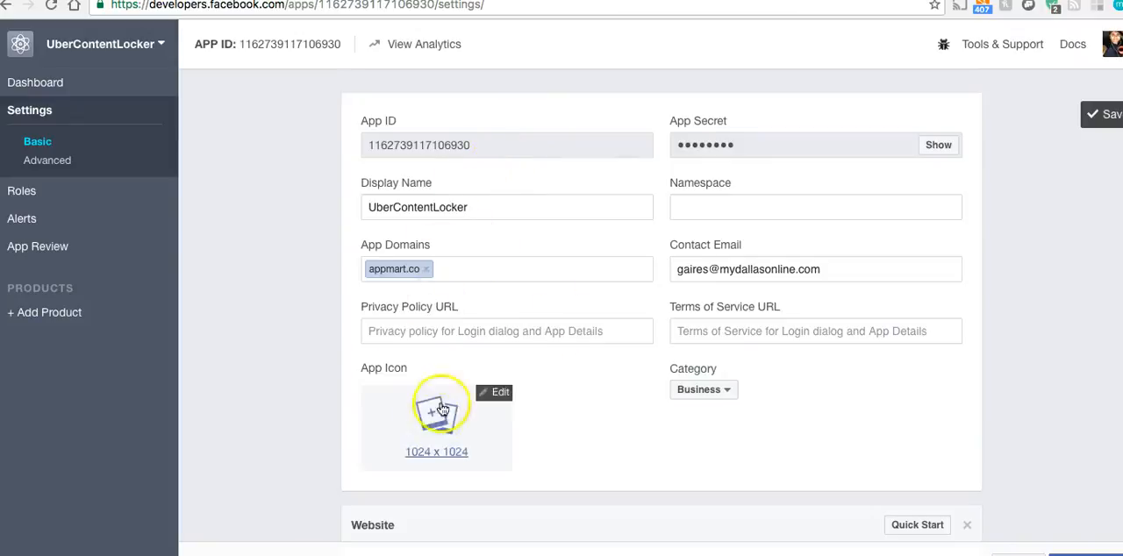
Copy the Facebook App ID into UberLocker's Application ID field and save the Facebook settings
double_click(421, 145)
right_click(412, 141)
click(474, 181)
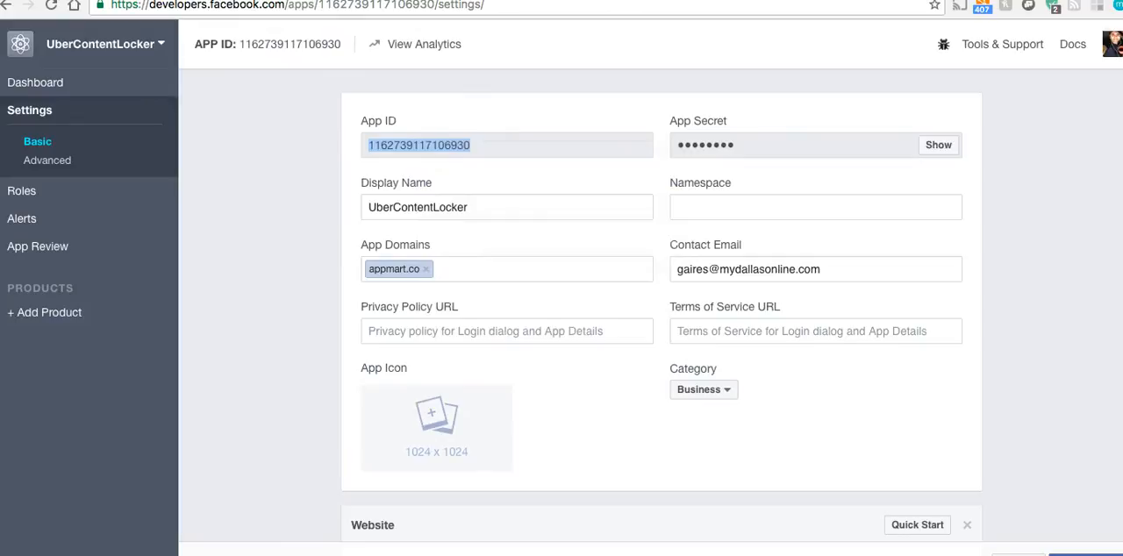
key(ctrl+Tab)
click(205, 374)
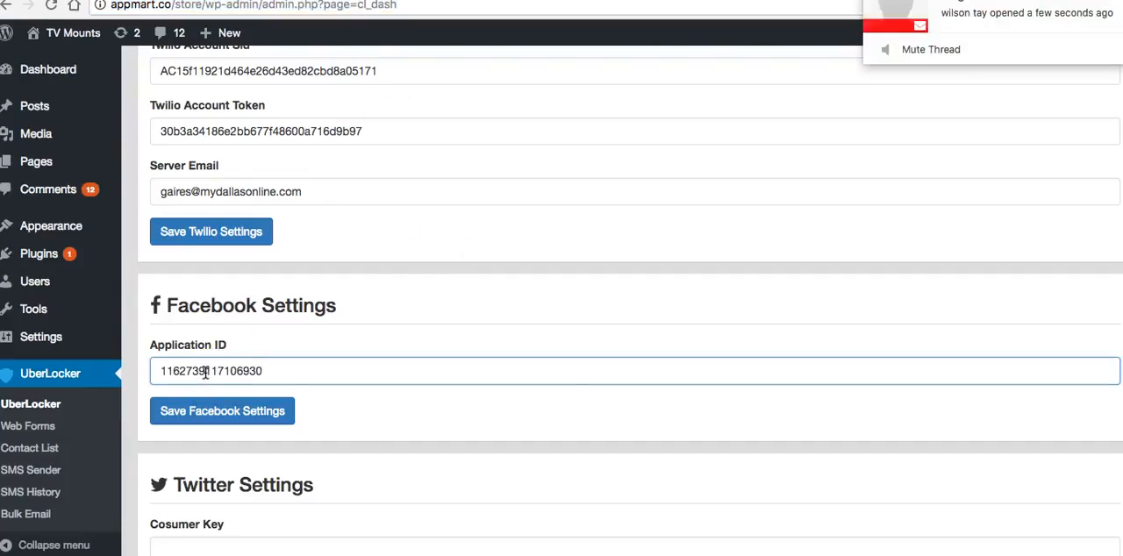
click(221, 411)
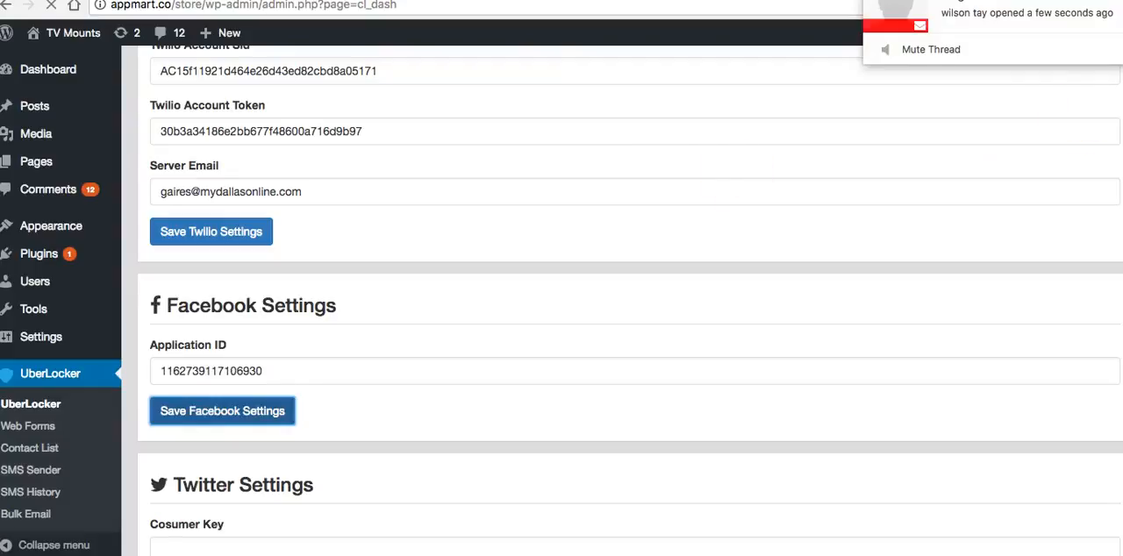
Open dev.twitter.com for the Twitter settings, go to the Twitter Apps management page and proceed to its sign-in
scroll(261, 318, down, 6)
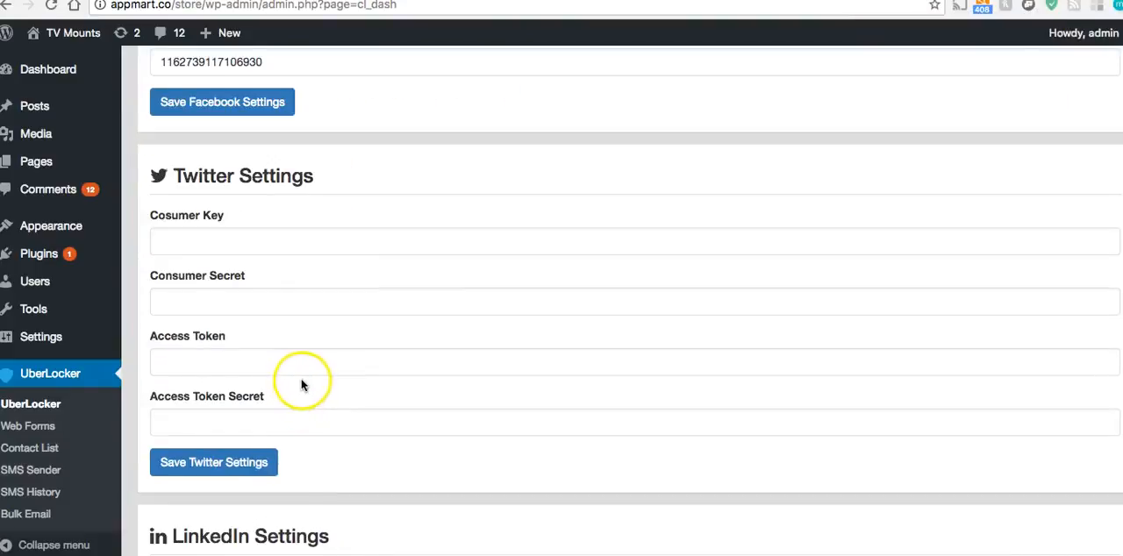
scroll(301, 385, up, 4)
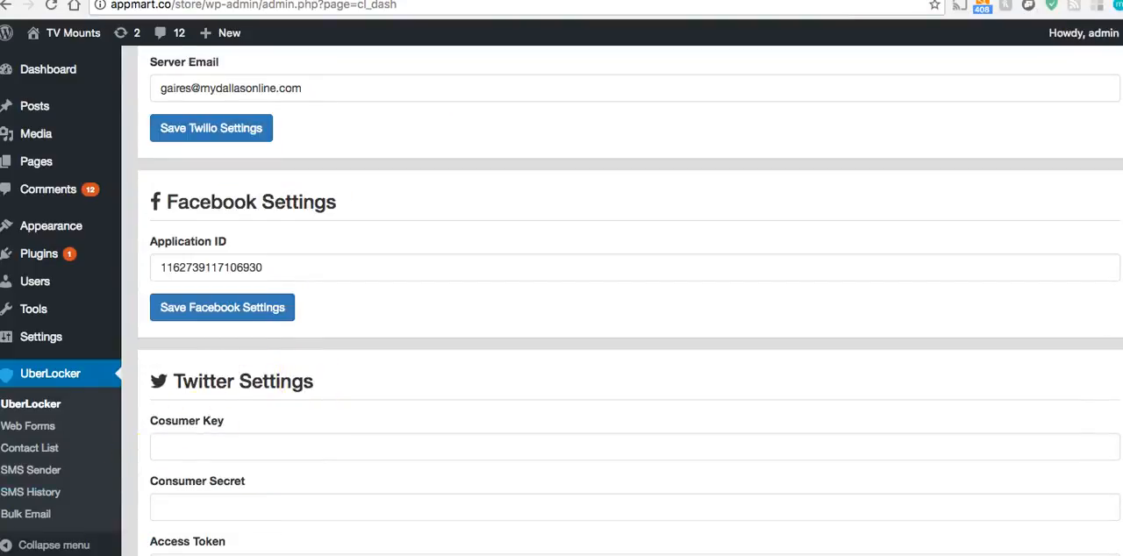
scroll(246, 465, down, 2)
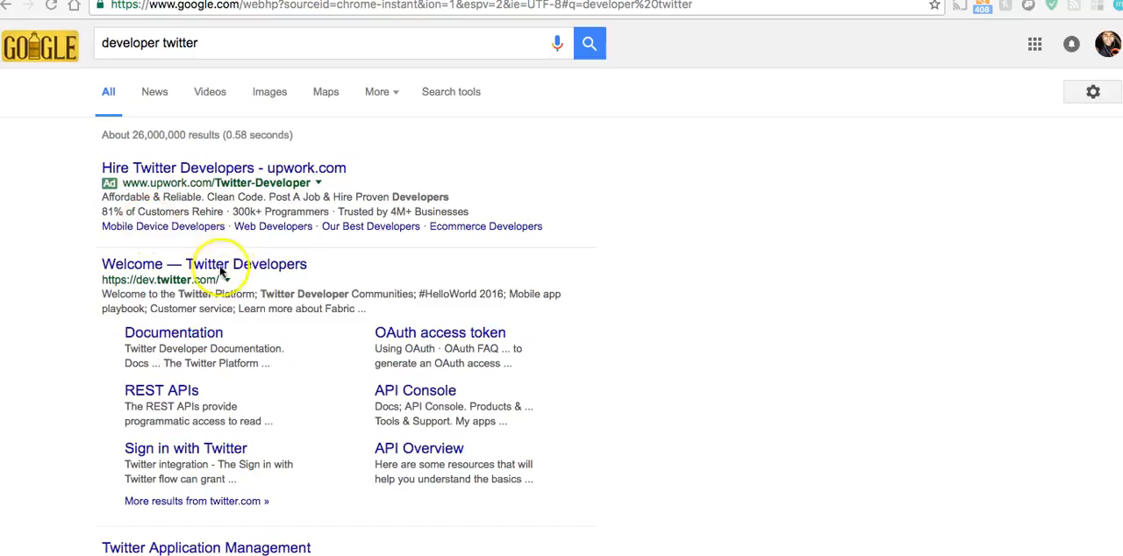
click(175, 264)
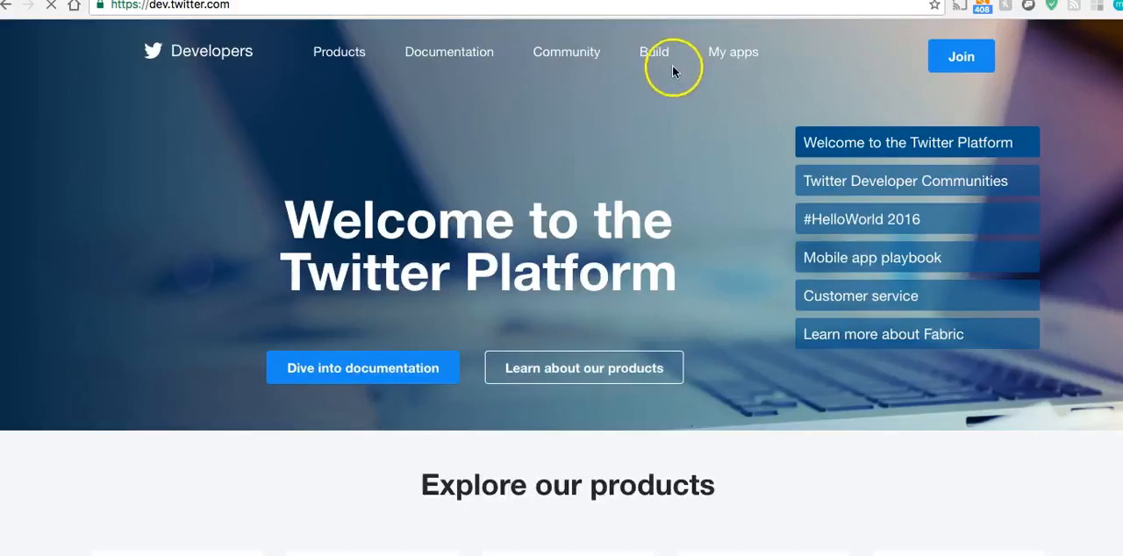
click(725, 53)
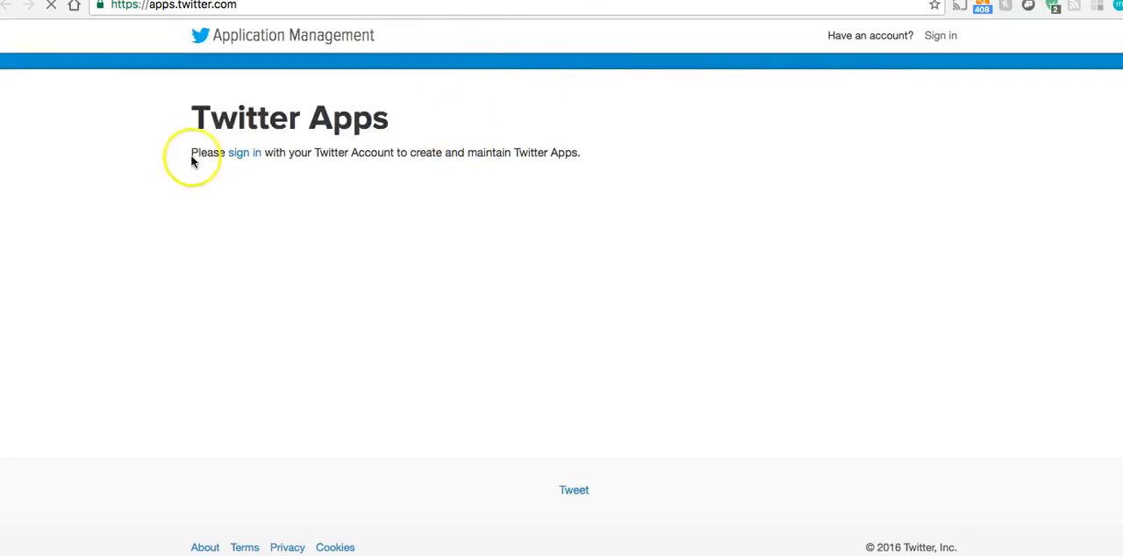
click(239, 155)
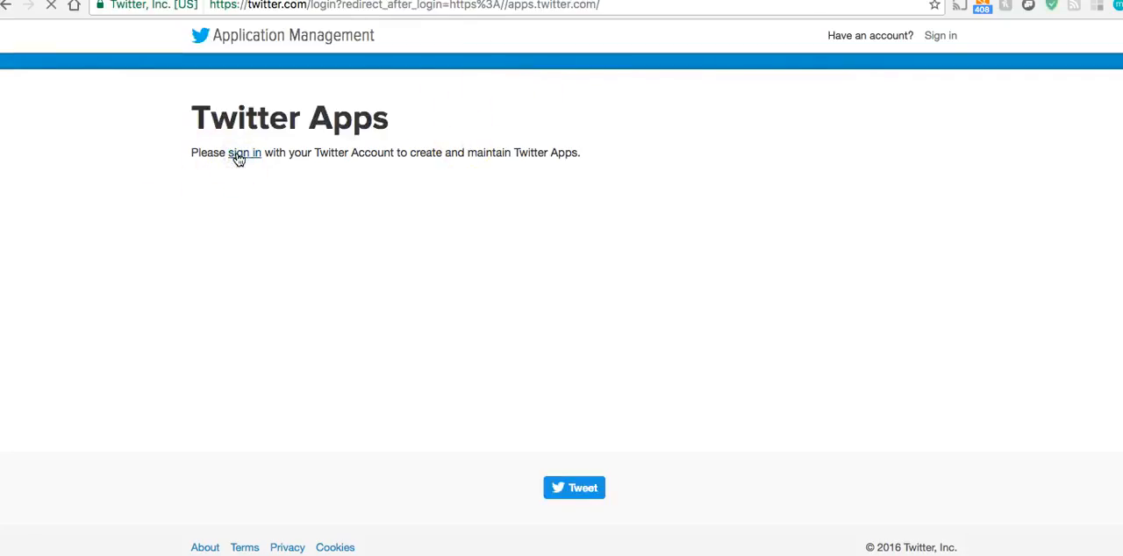
Log in to Twitter with the saved credentials and start creating a new Twitter app
click(355, 230)
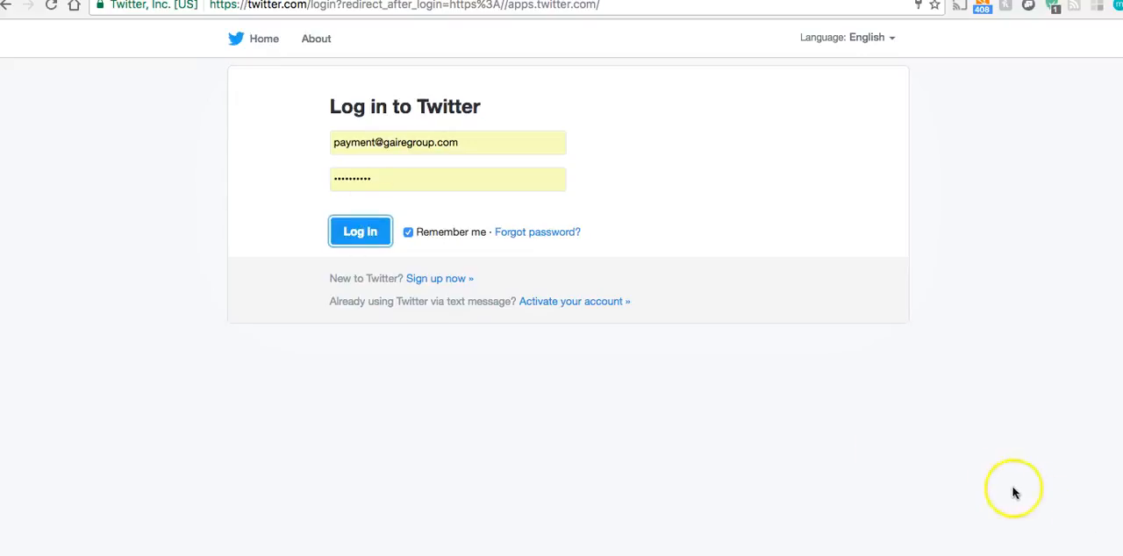
click(346, 230)
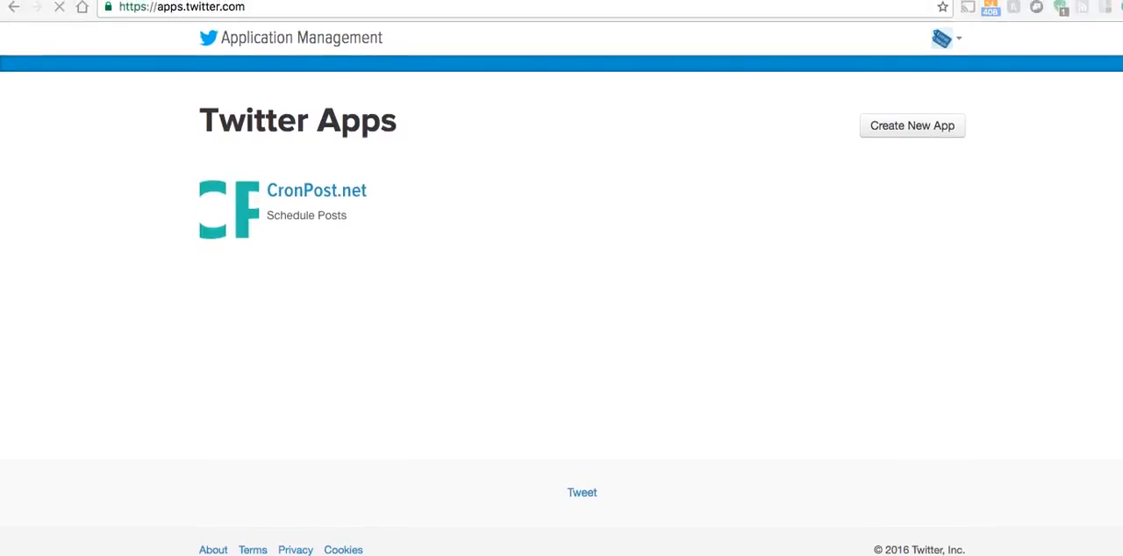
click(888, 126)
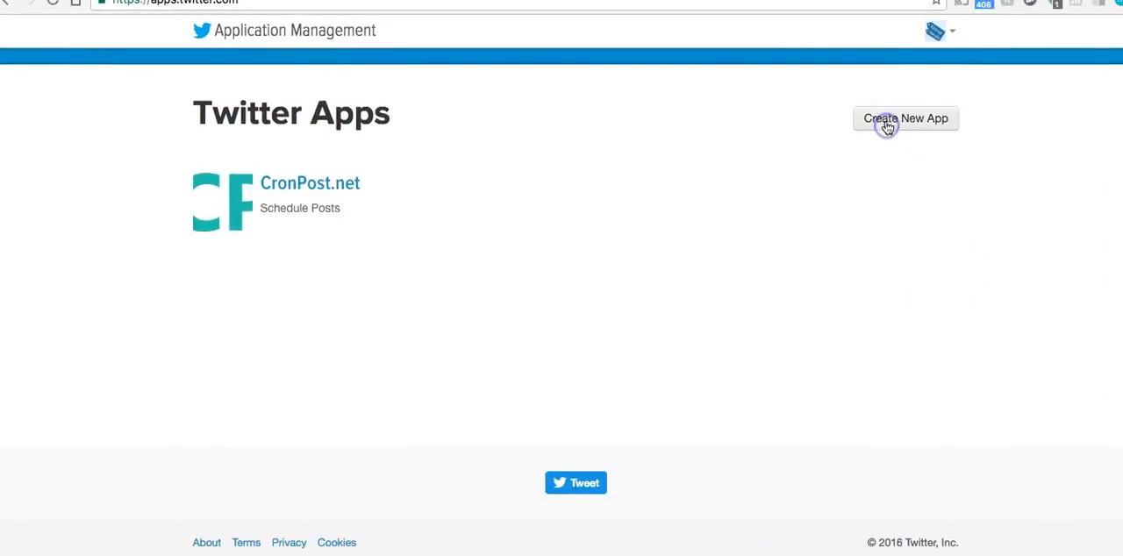
Name the new Twitter application UberLocker and enter the description To Unlock Content
click(337, 243)
text(UberLocker)
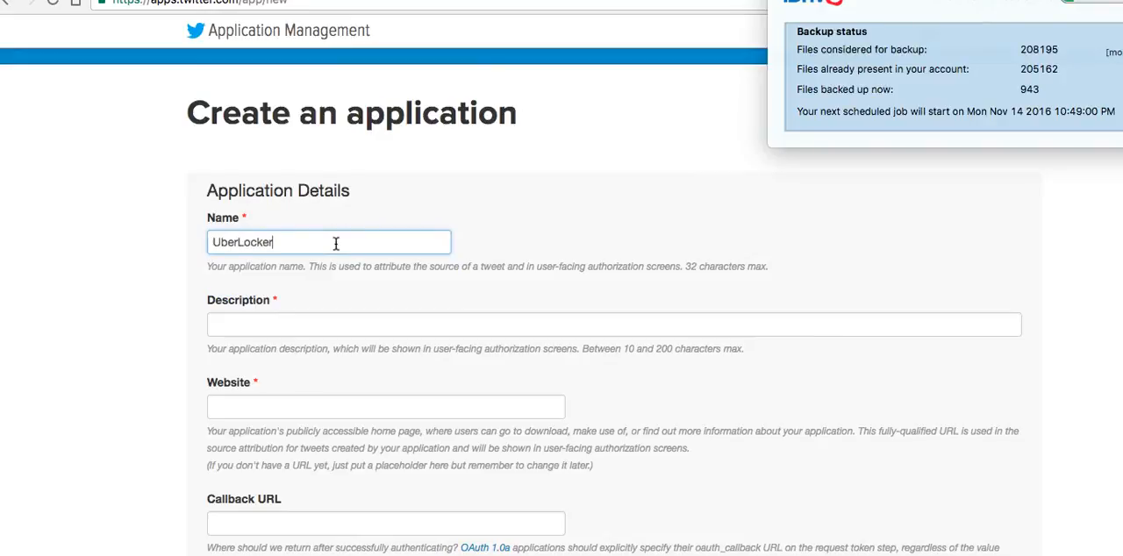
click(352, 326)
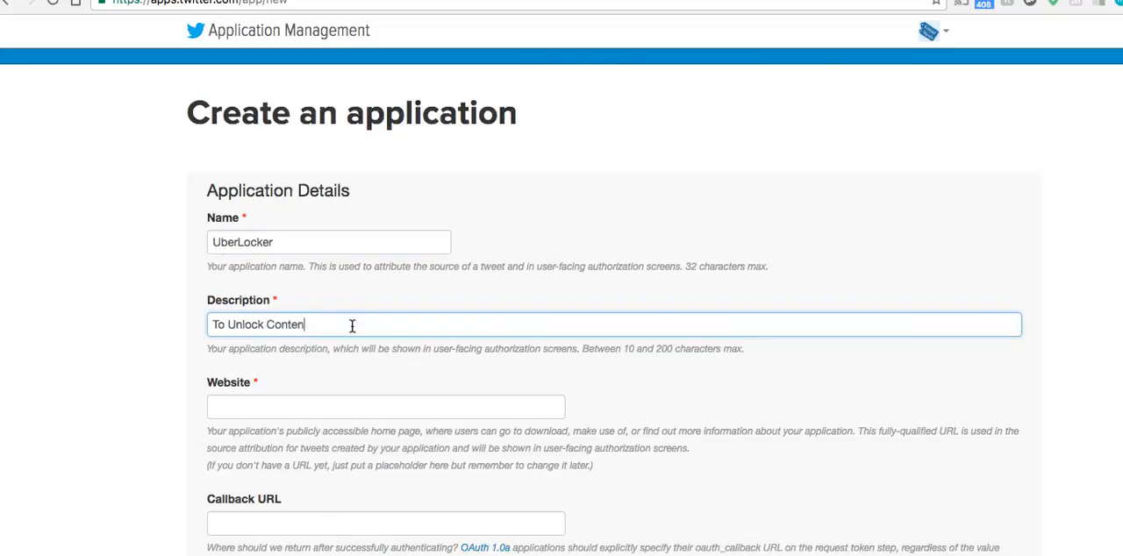
click(375, 399)
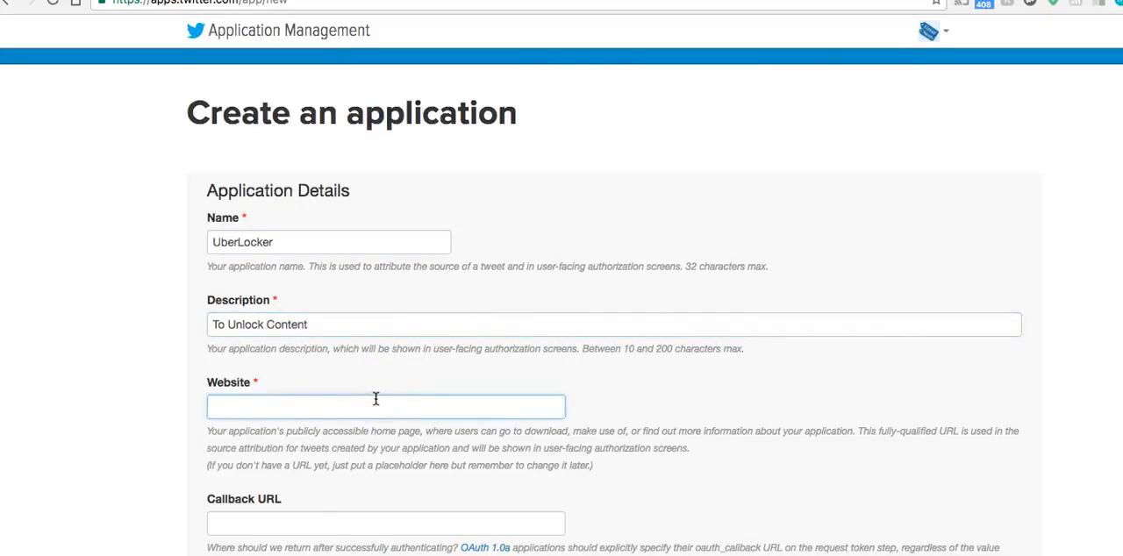
key(ctrl+a)
text(http://app)
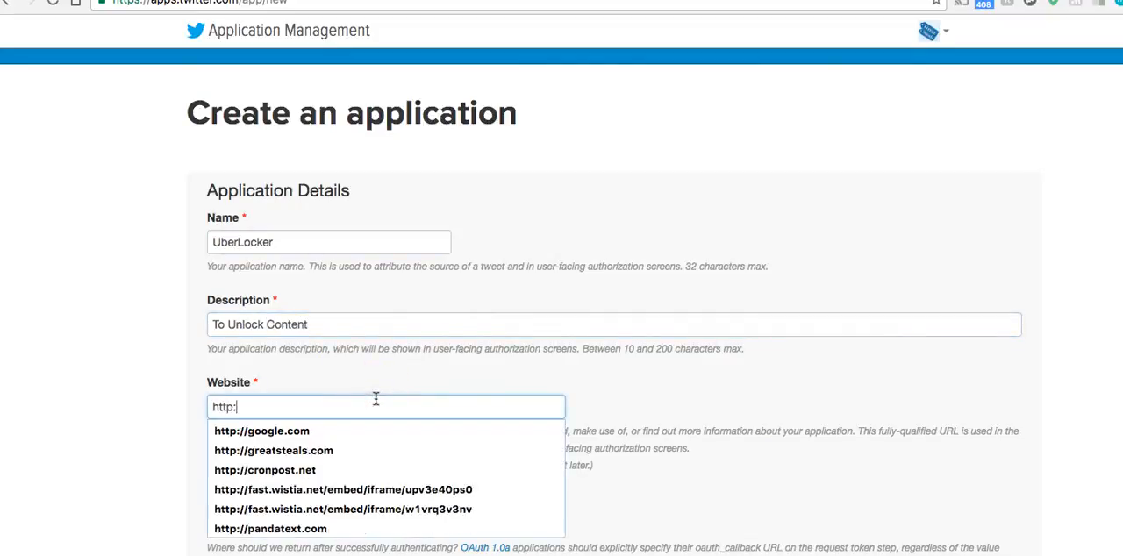
key(Down)
key(Down)
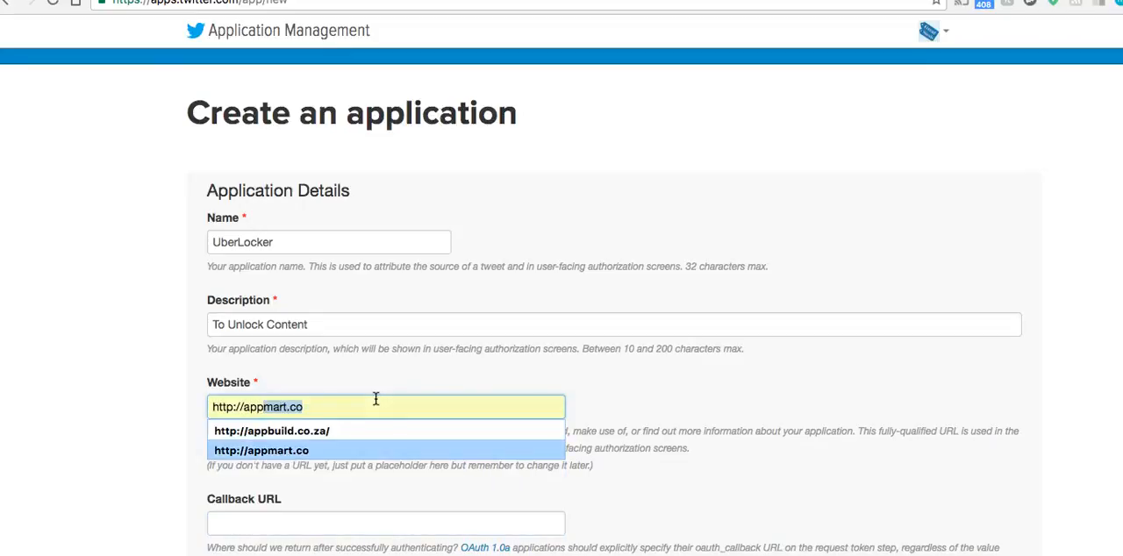
click(355, 450)
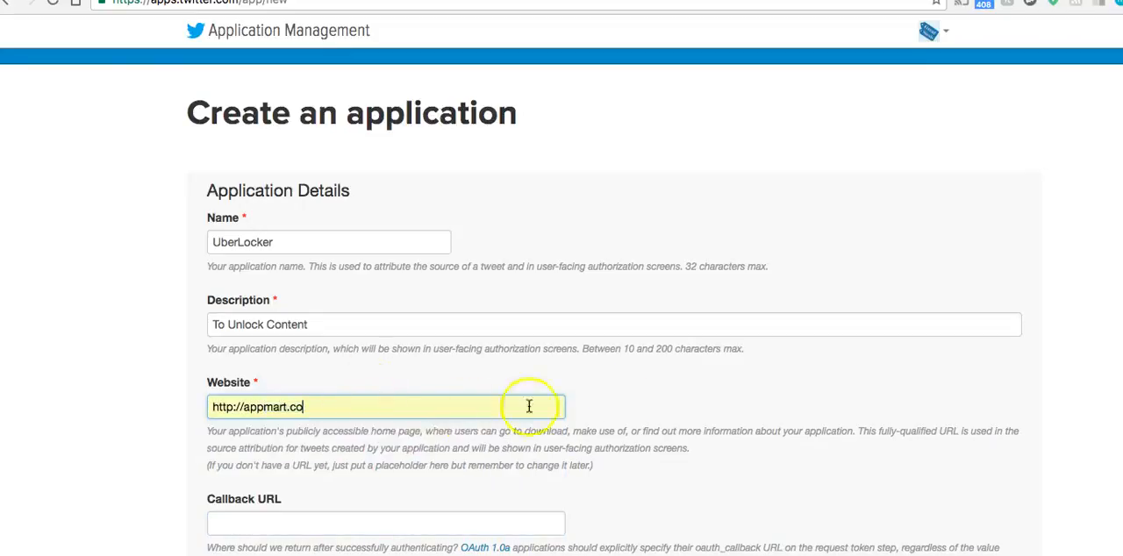
Accept the Twitter Developer Agreement, leave the callback URL blank and create the Twitter application
scroll(567, 466, down, 2)
scroll(625, 387, down, 2)
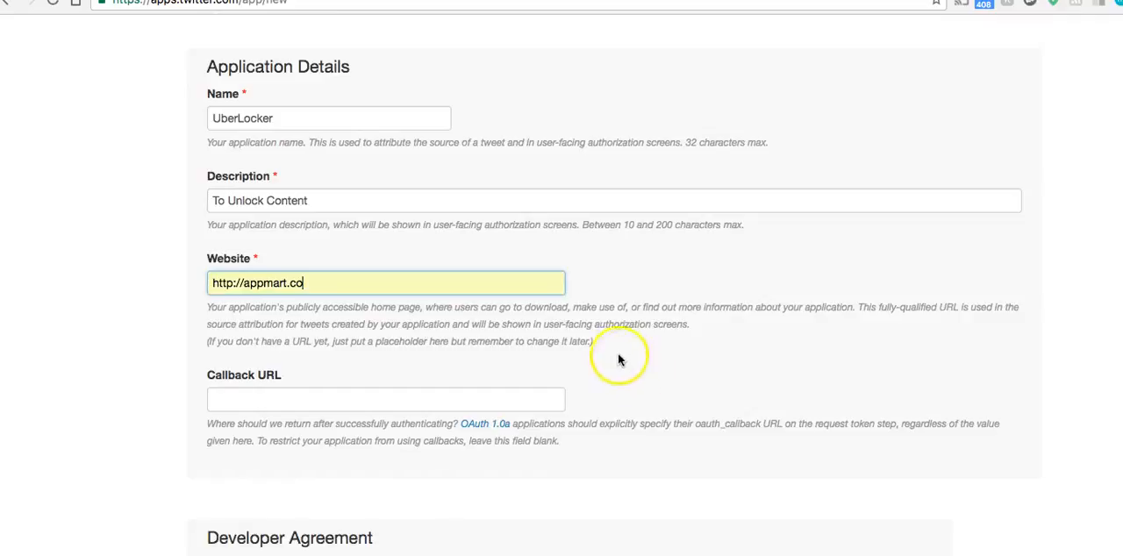
scroll(617, 349, down, 1)
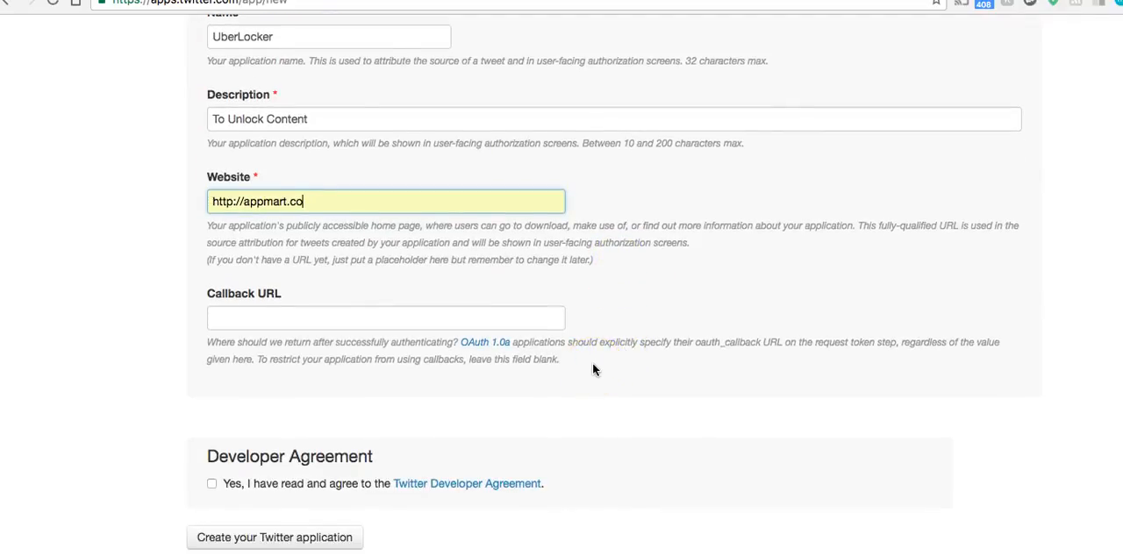
scroll(592, 369, down, 2)
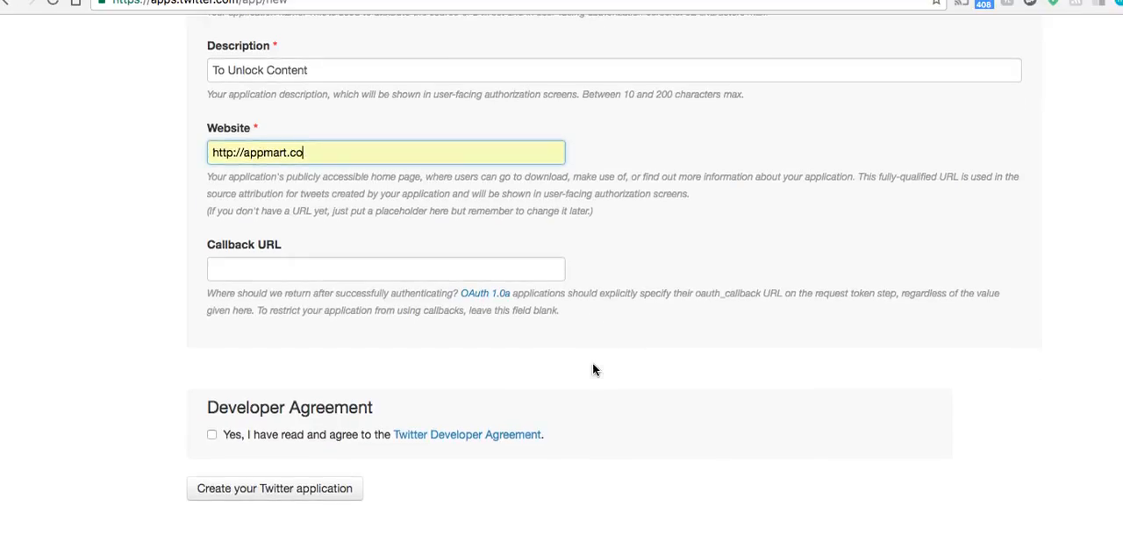
click(212, 411)
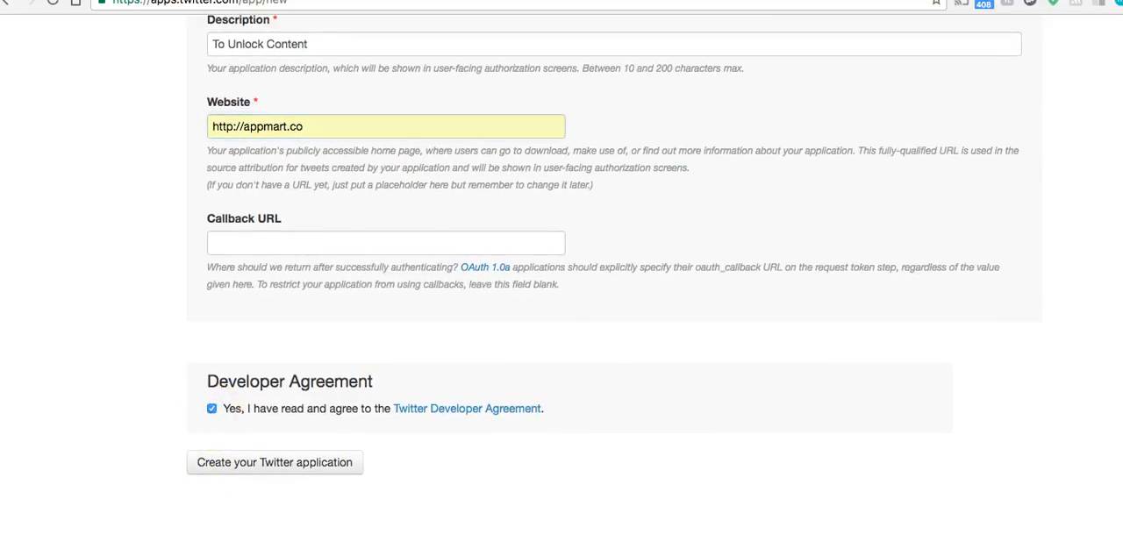
scroll(109, 406, up, 2)
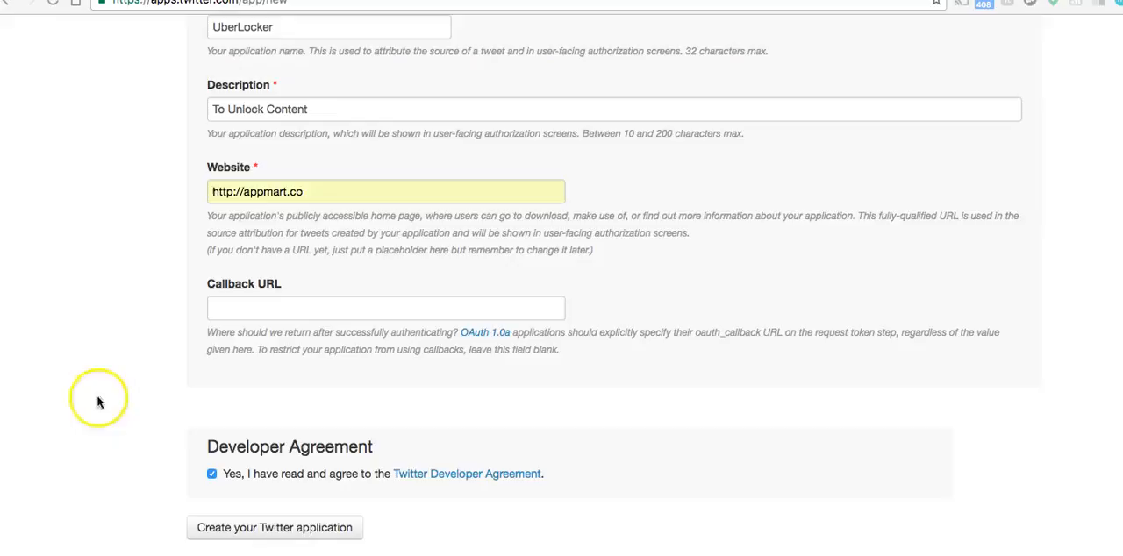
click(257, 308)
scroll(126, 281, down, 4)
click(242, 391)
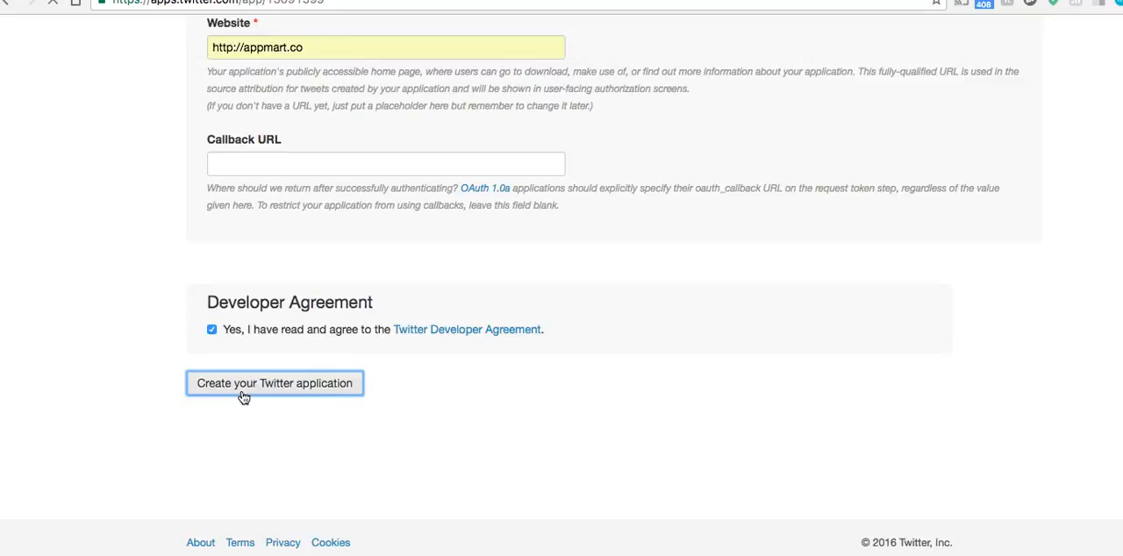
Copy the consumer key from the Twitter app's keys and access tokens into UberLocker's consumer key field
scroll(208, 376, down, 3)
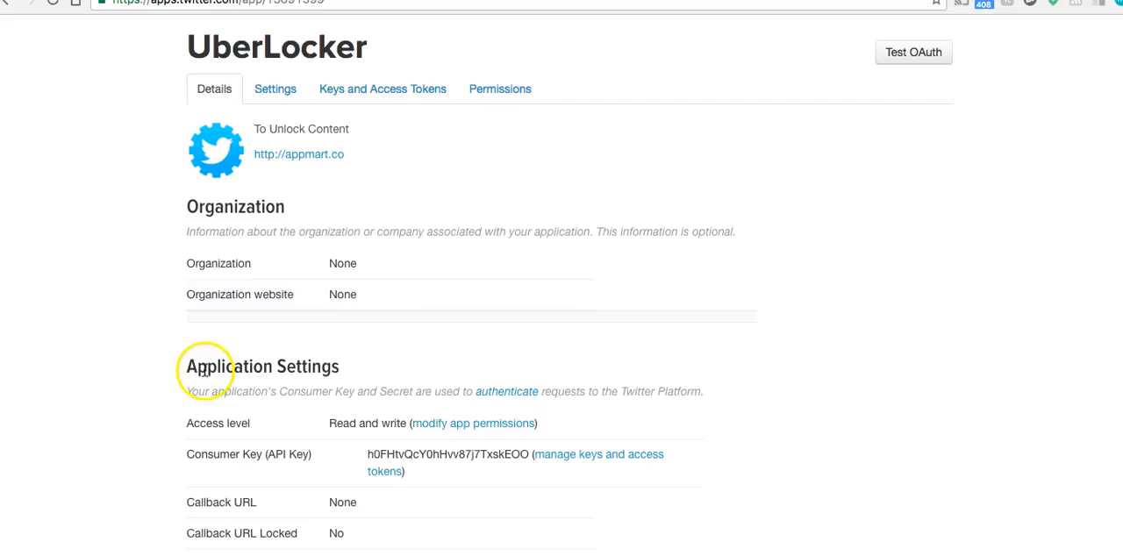
click(352, 94)
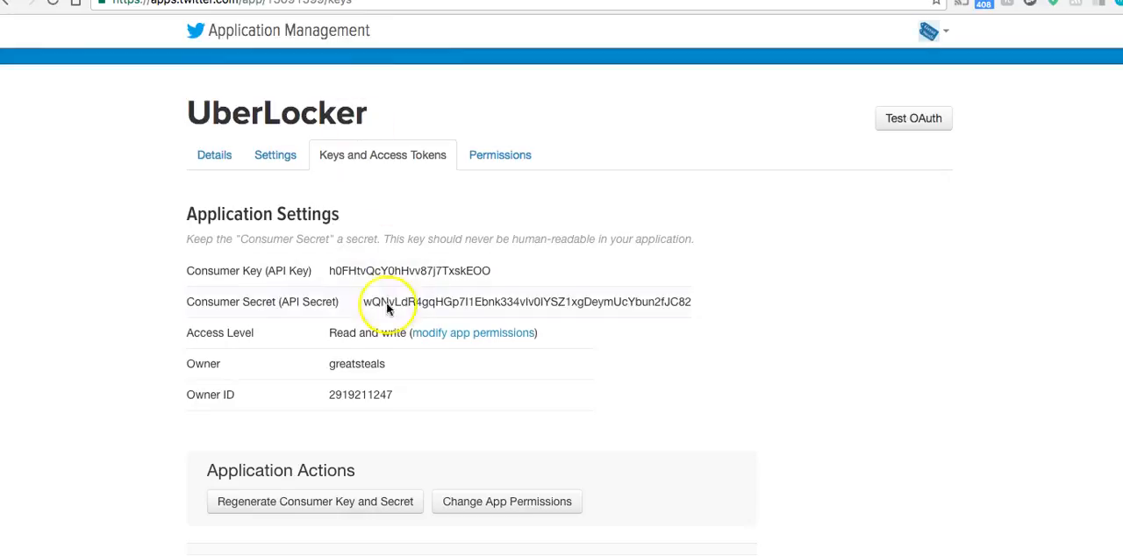
double_click(403, 270)
right_click(404, 270)
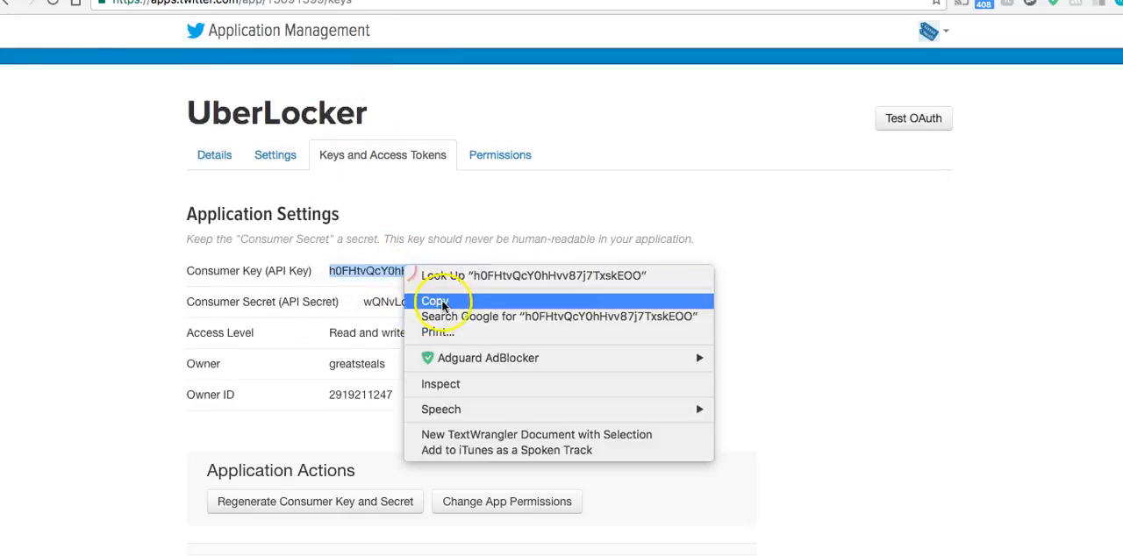
click(439, 302)
click(562, 0)
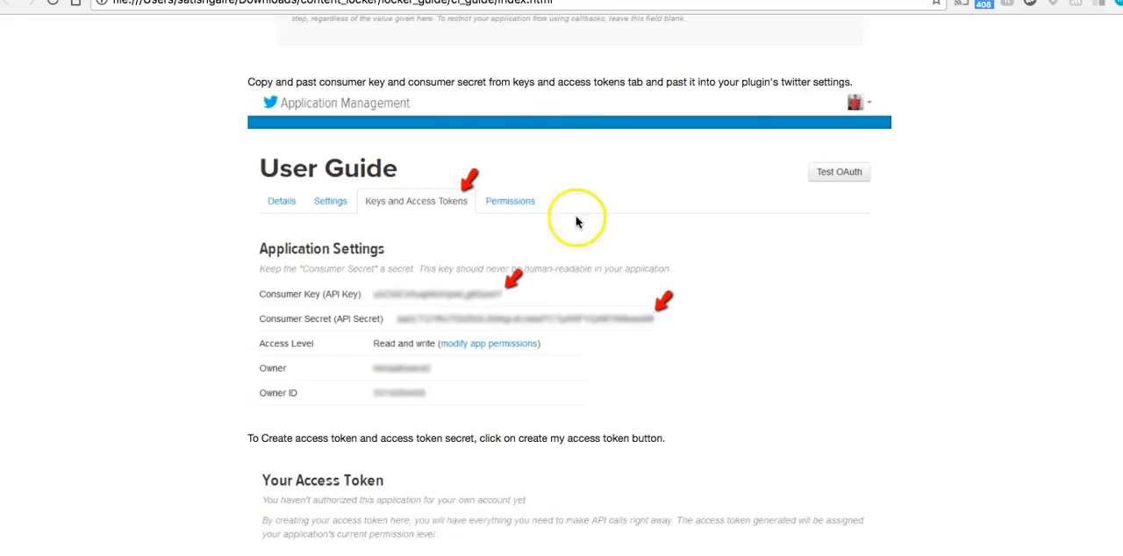
click(707, 0)
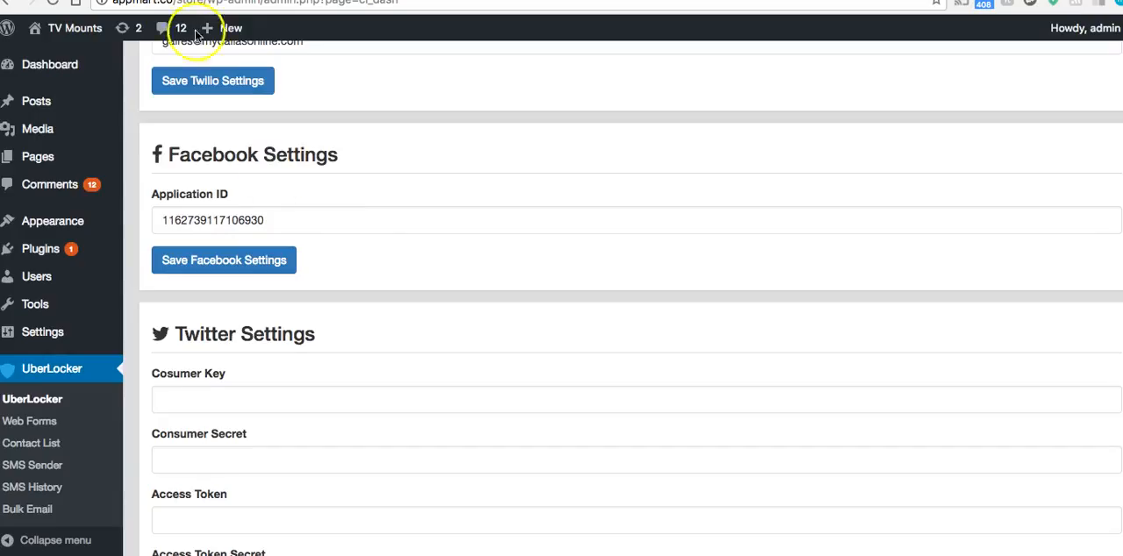
scroll(328, 180, down, 2)
click(245, 318)
key(ctrl+v)
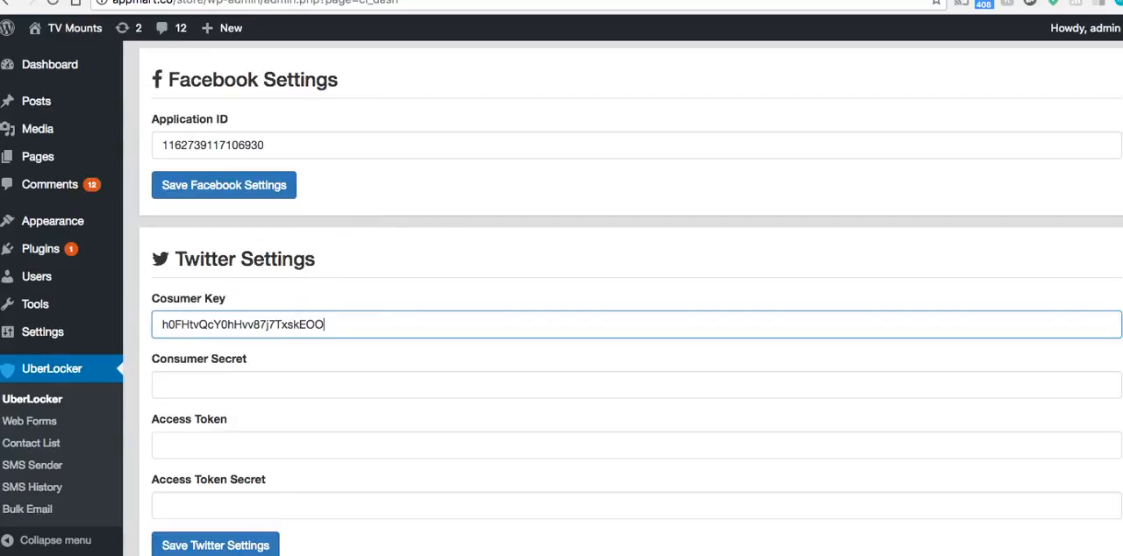
Copy the Twitter app's consumer secret into the Consumer Secret field of UberLocker's Twitter settings
click(561, 0)
double_click(447, 301)
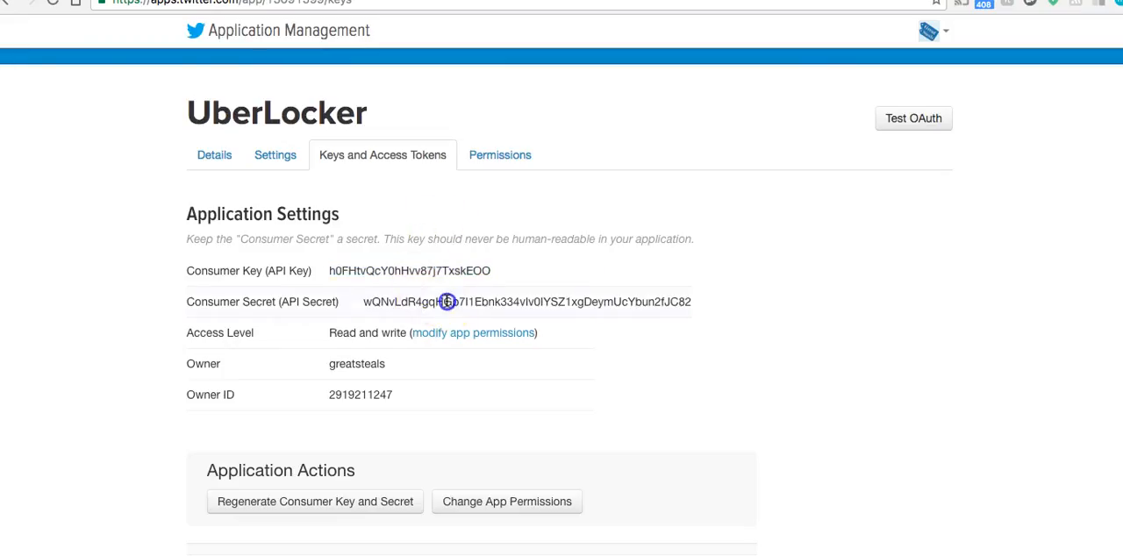
right_click(447, 301)
click(464, 334)
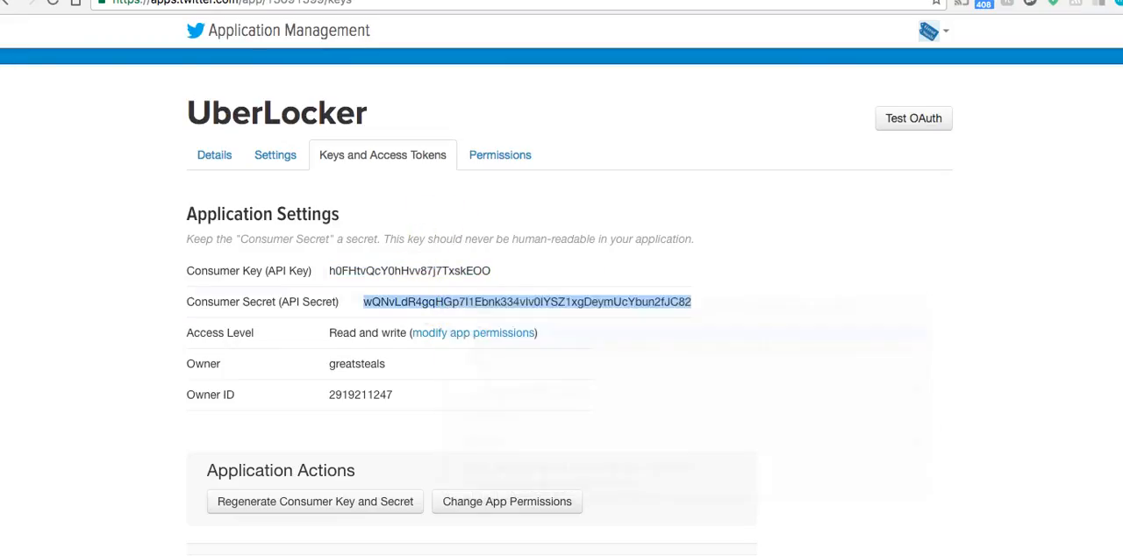
key(ctrl+Tab)
click(279, 384)
key(ctrl+v)
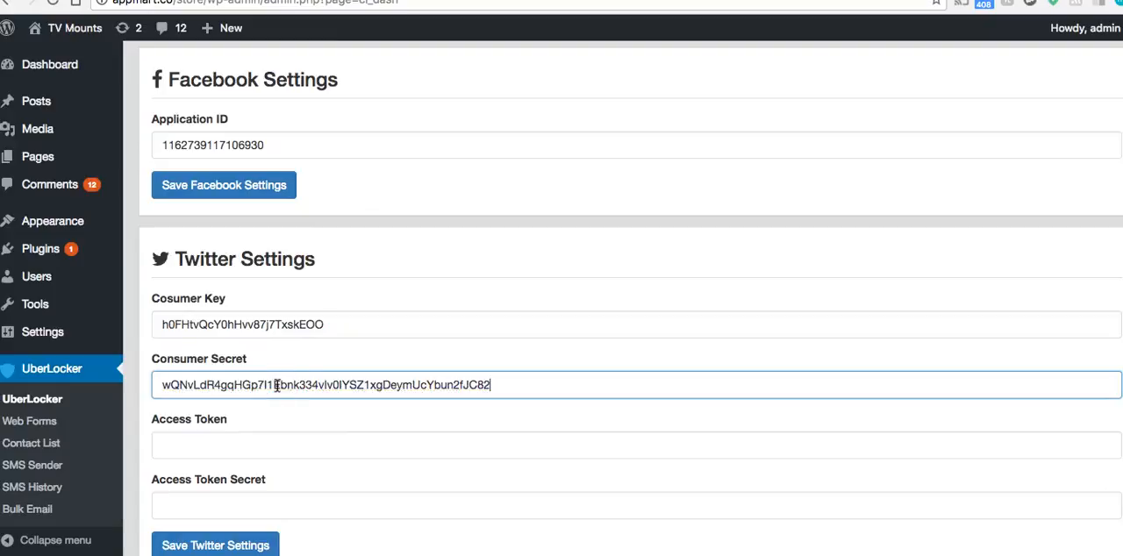
Return to the Twitter app's keys page and create an access token for the account
key(ctrl+Tab)
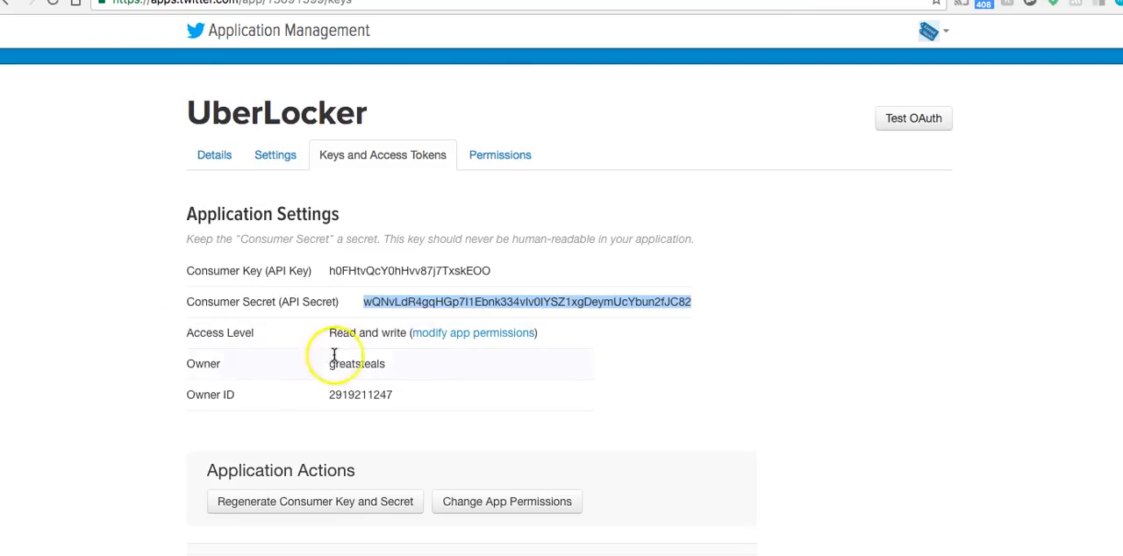
scroll(414, 369, down, 2)
scroll(414, 370, down, 5)
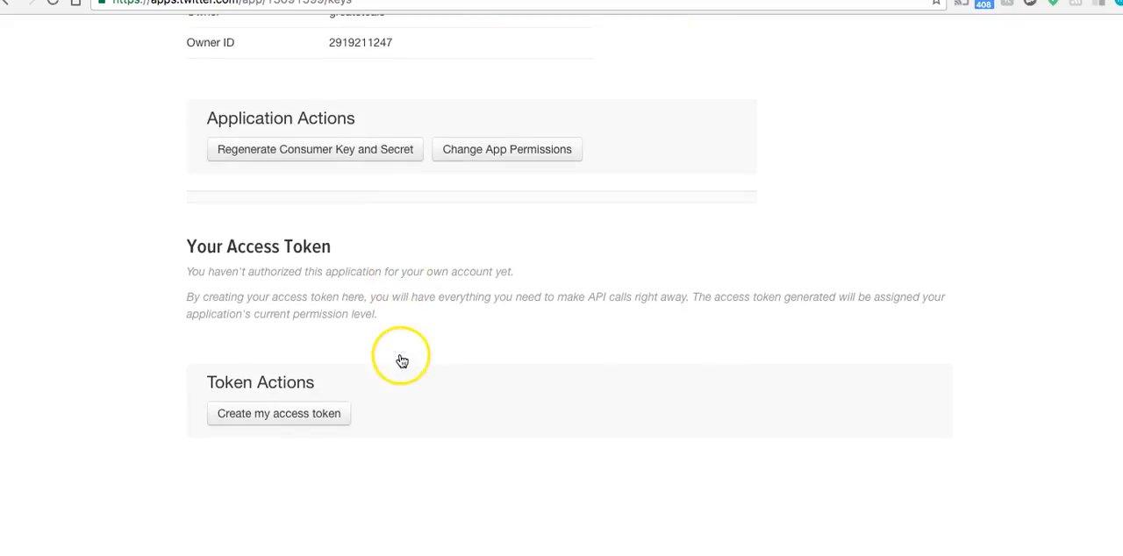
click(301, 416)
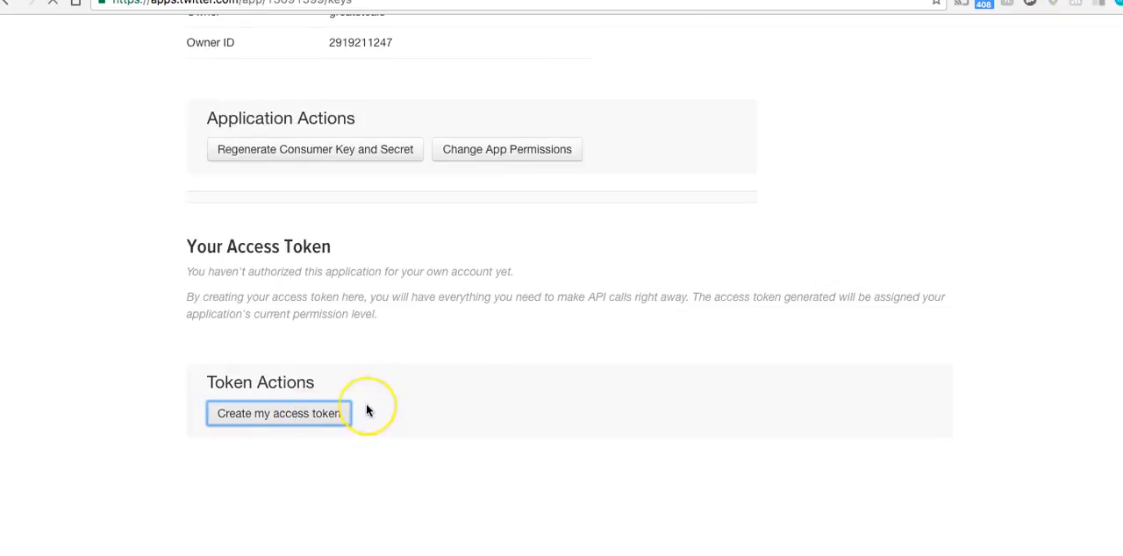
Copy the complete two-line access token of the Twitter app, including its numeric prefix
scroll(368, 404, down, 5)
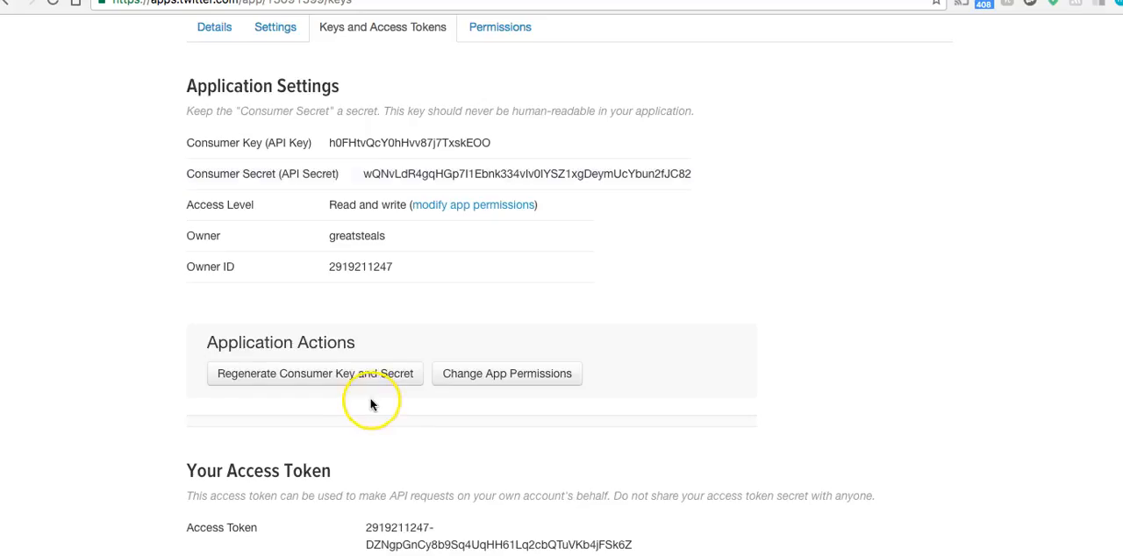
scroll(371, 401, down, 2)
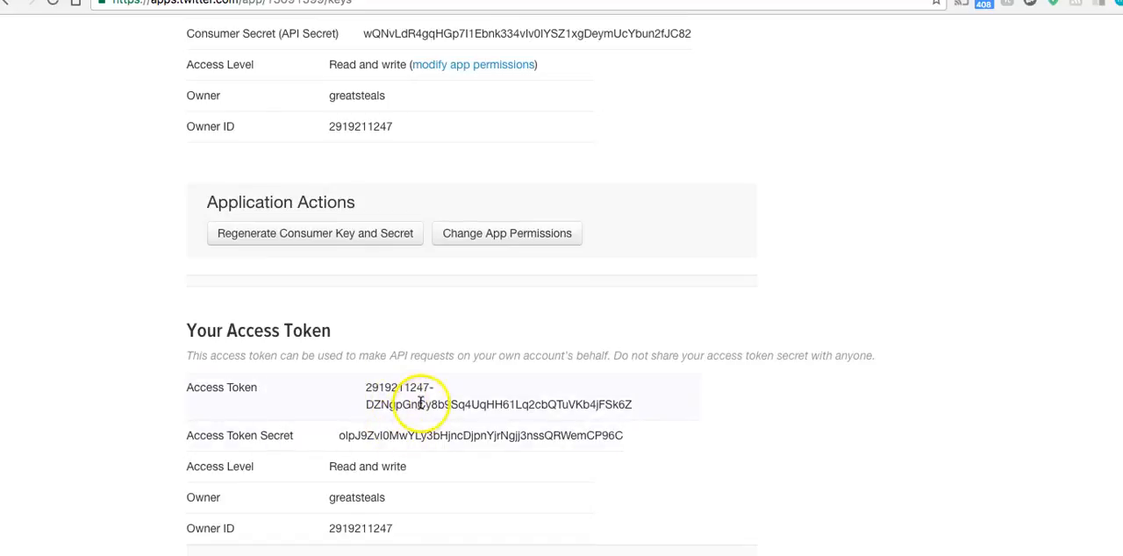
double_click(422, 404)
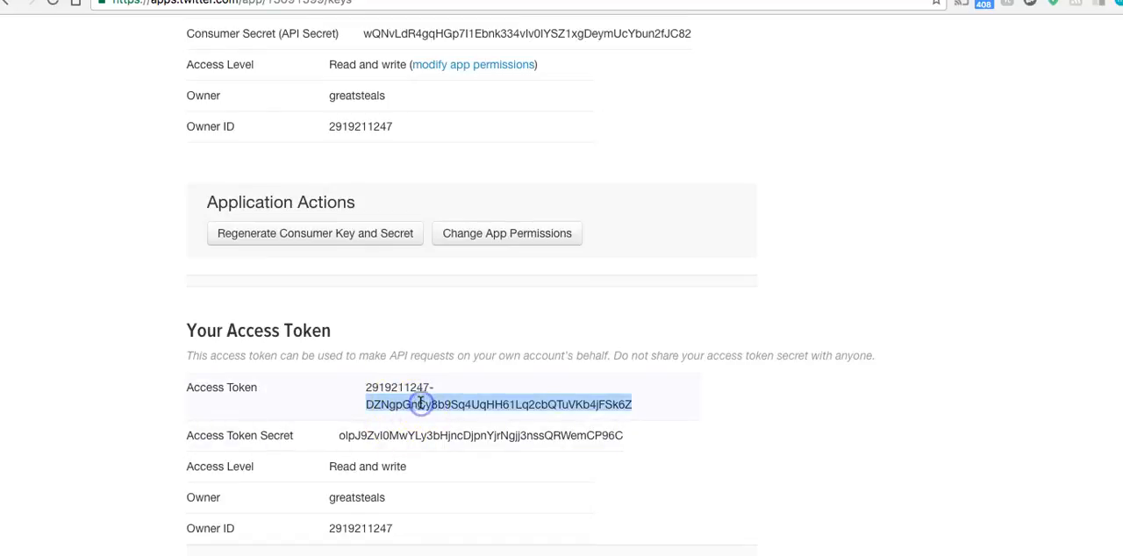
click(371, 388)
click(372, 390)
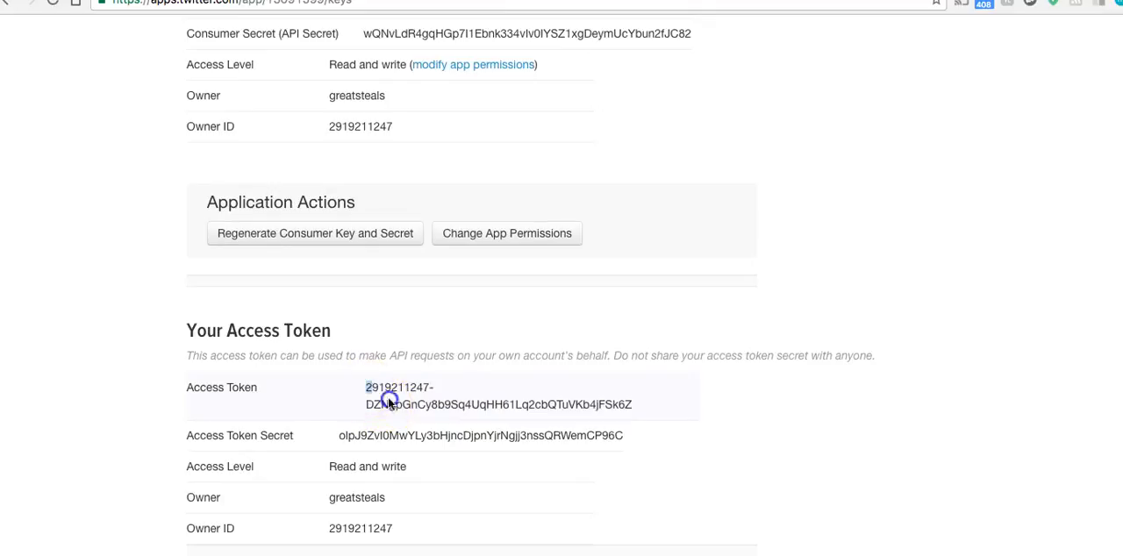
drag(410, 408, 657, 418)
right_click(583, 403)
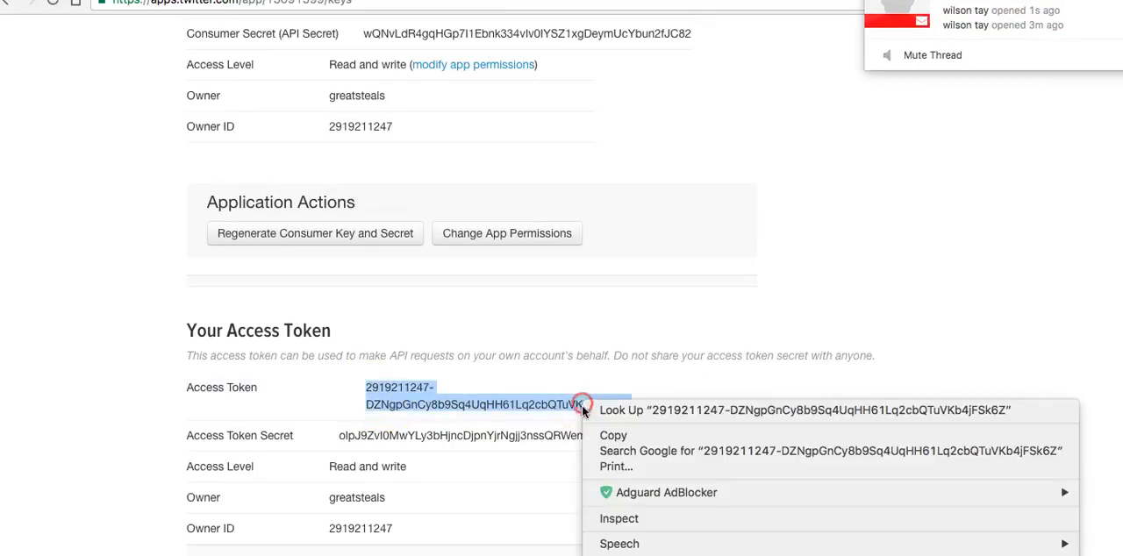
click(614, 436)
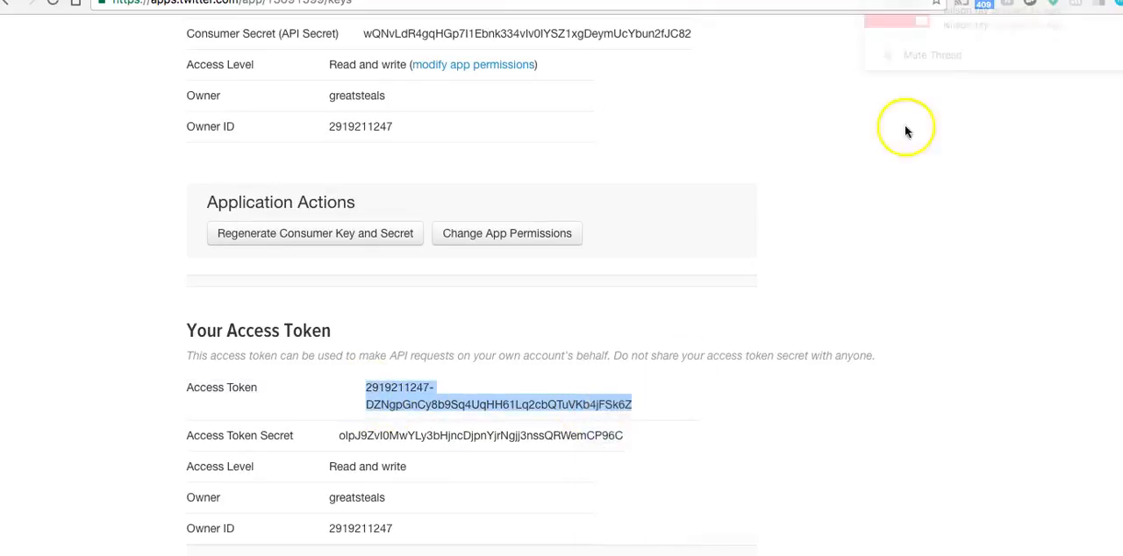
click(877, 235)
scroll(868, 232, down, 5)
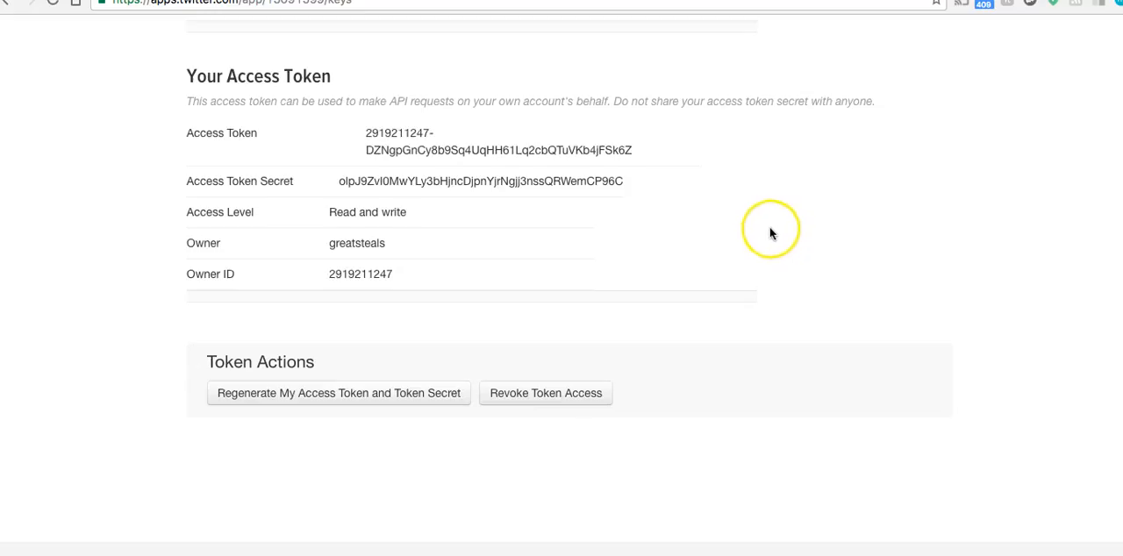
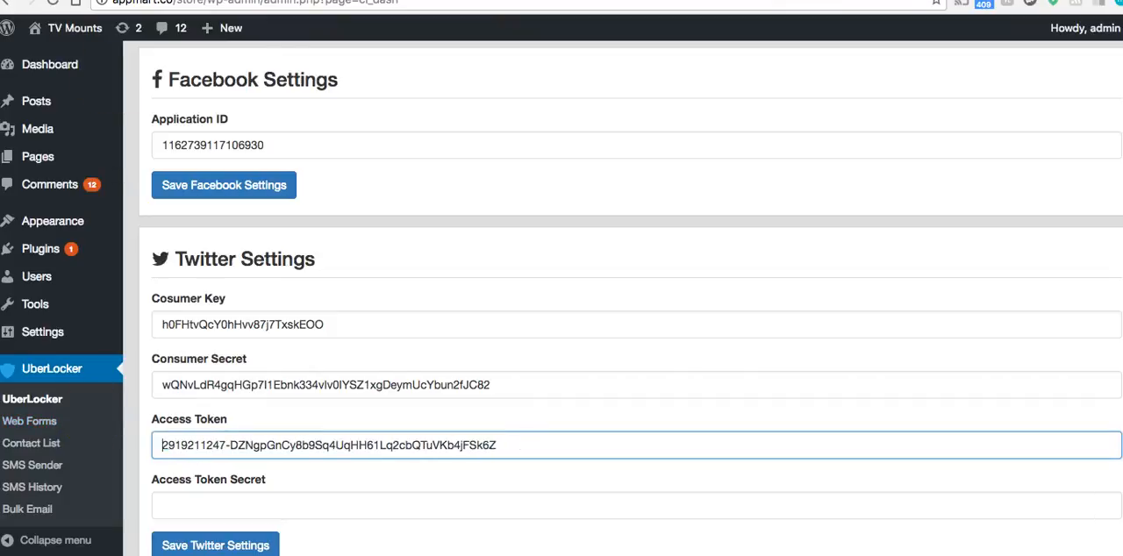
Copy the Twitter app's access token secret into UberLocker's Access Token Secret field and save the Twitter settings
click(884, 0)
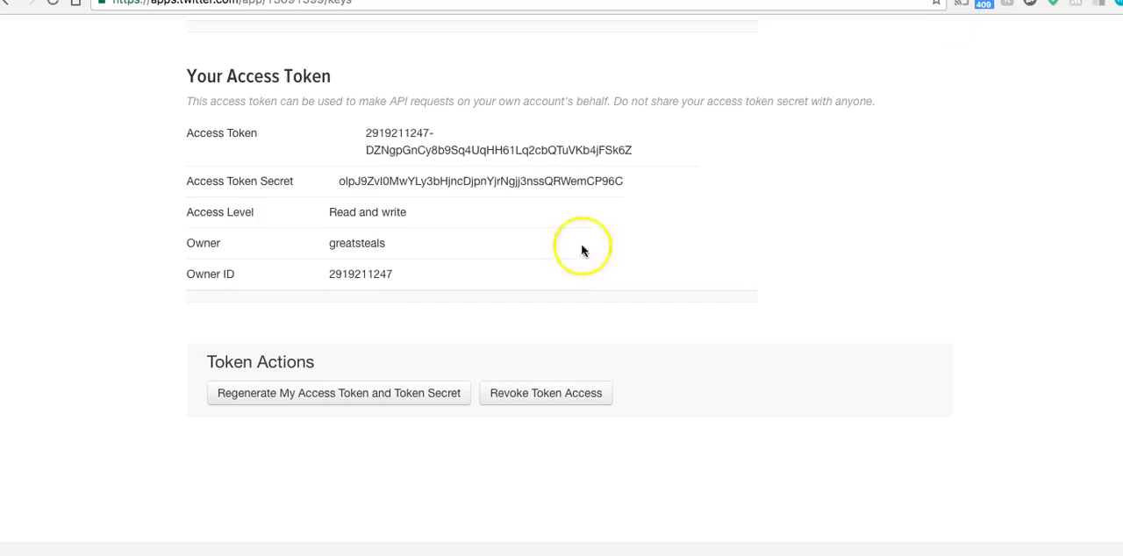
click(409, 178)
double_click(410, 178)
right_click(401, 176)
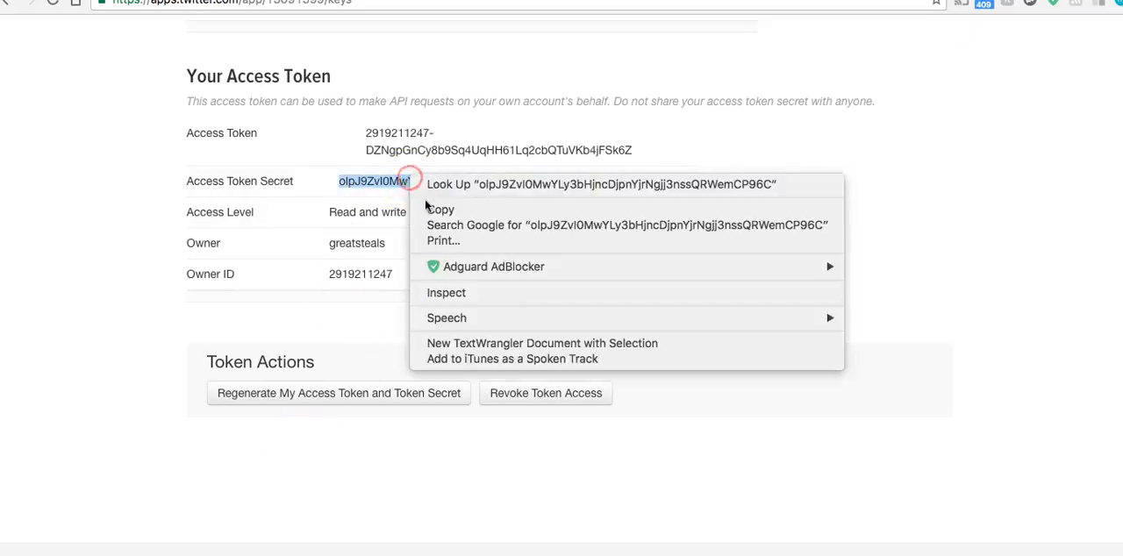
click(426, 210)
click(291, 76)
click(293, 509)
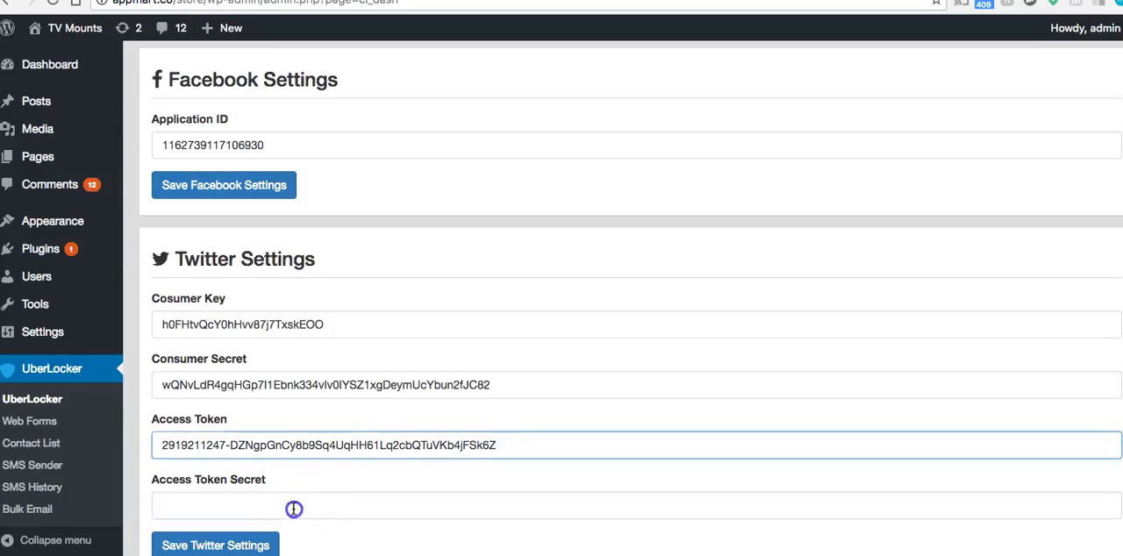
key(super+v)
scroll(332, 451, down, 2)
click(202, 434)
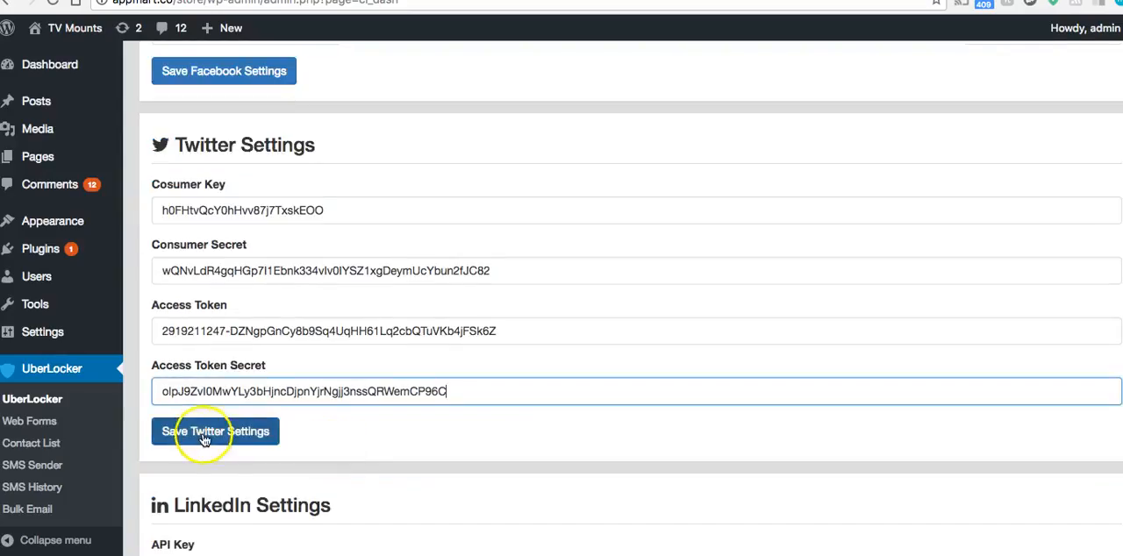
click(206, 437)
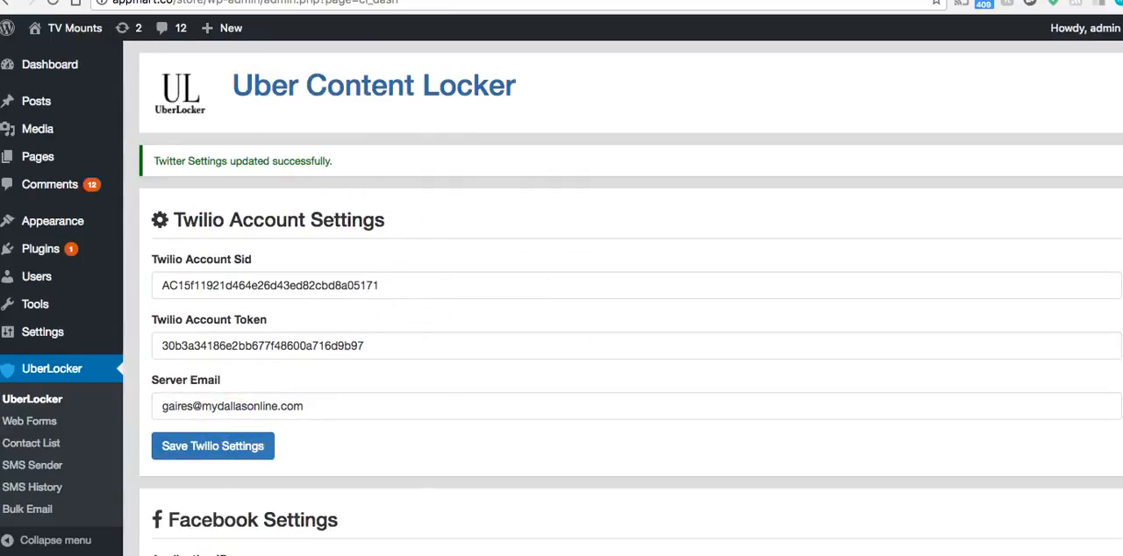
Open LinkedIn's OAuth 2.0 developer documentation and start creating a new LinkedIn application
scroll(579, 272, down, 10)
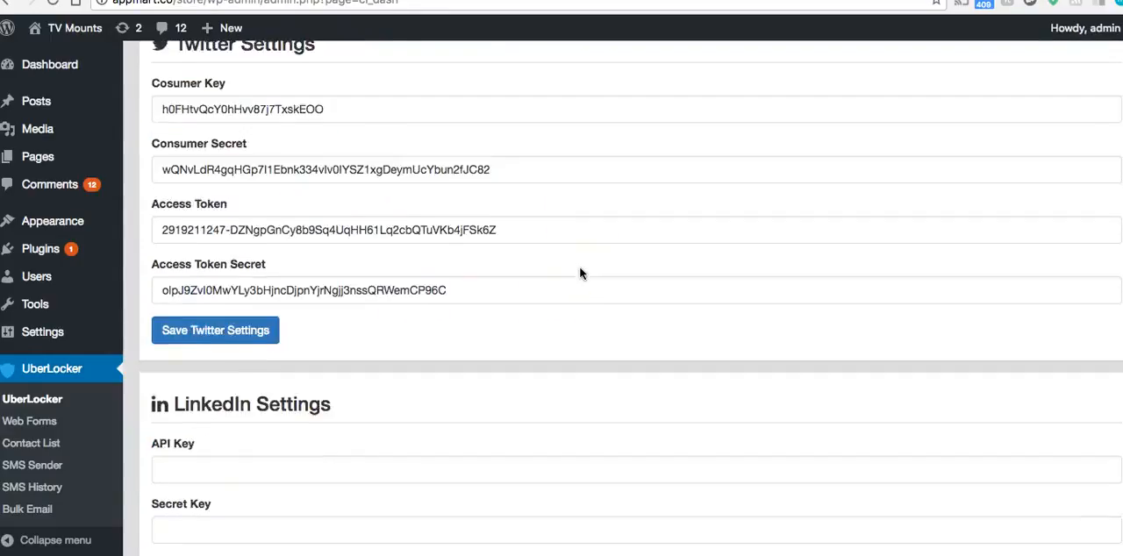
click(773, 0)
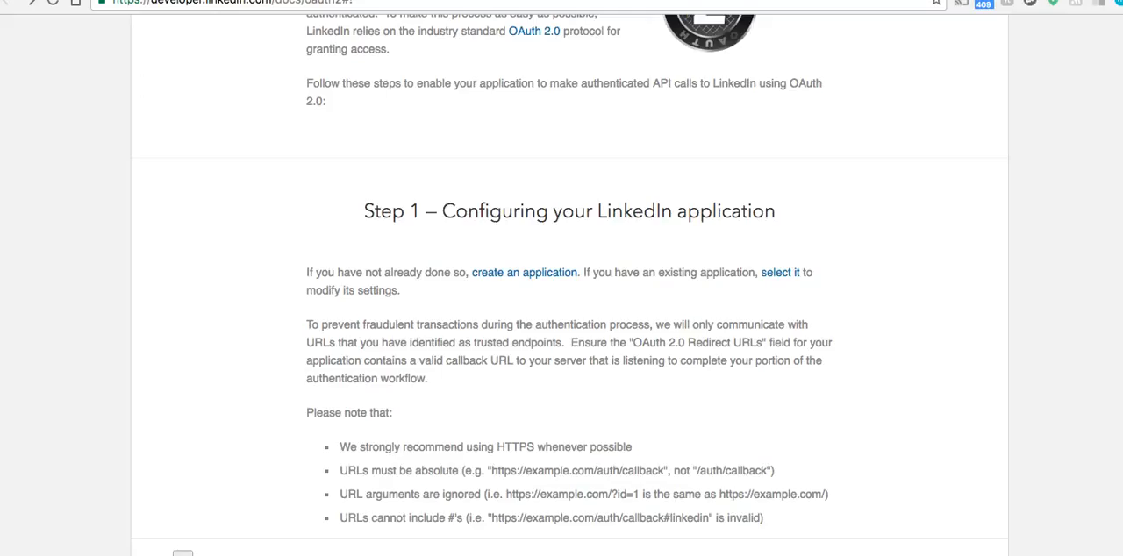
scroll(439, 220, up, 4)
click(253, 2)
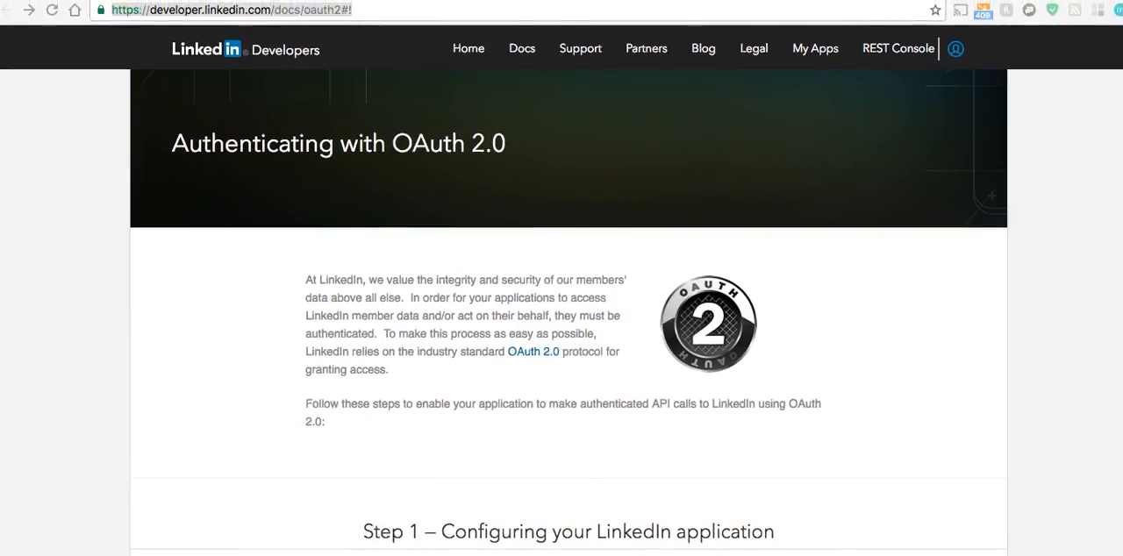
scroll(497, 413, down, 3)
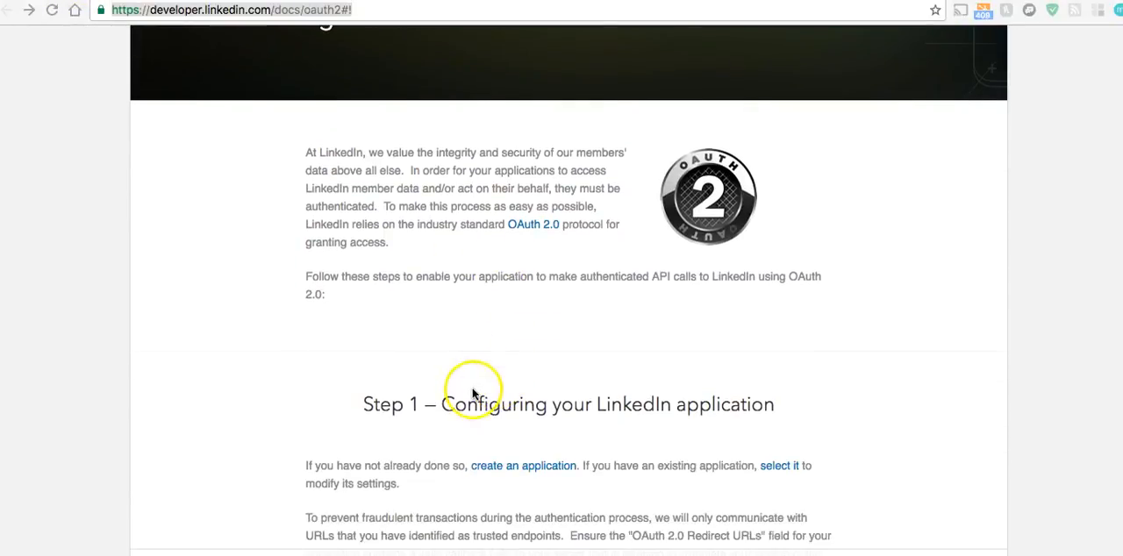
click(411, 323)
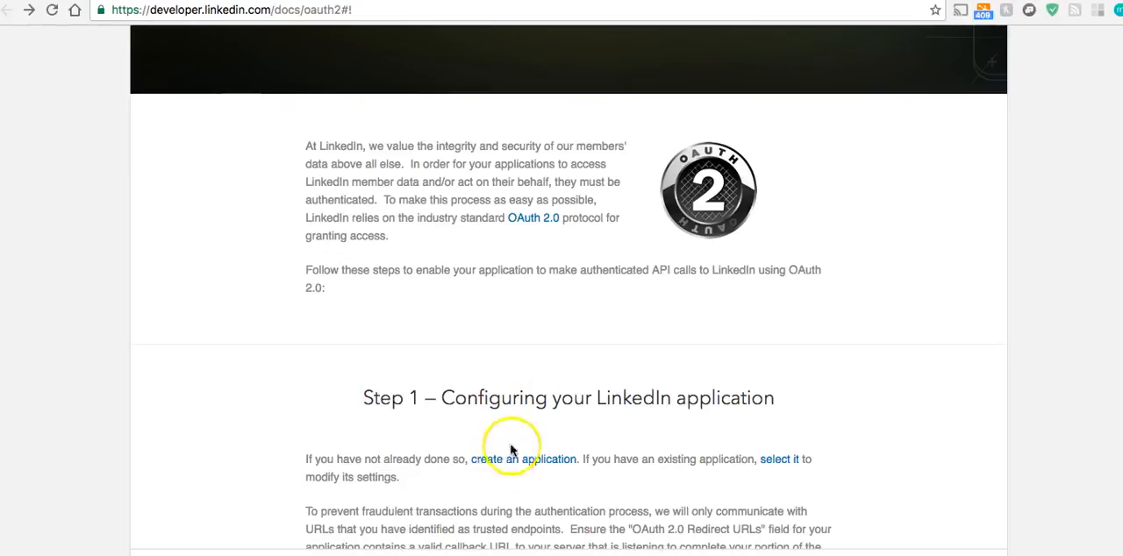
click(485, 460)
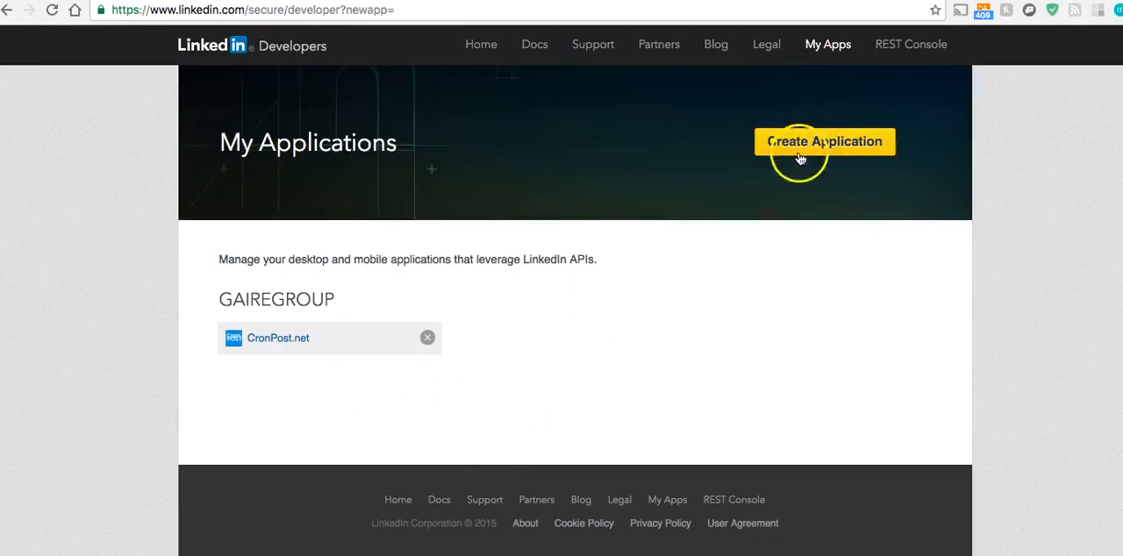
click(805, 146)
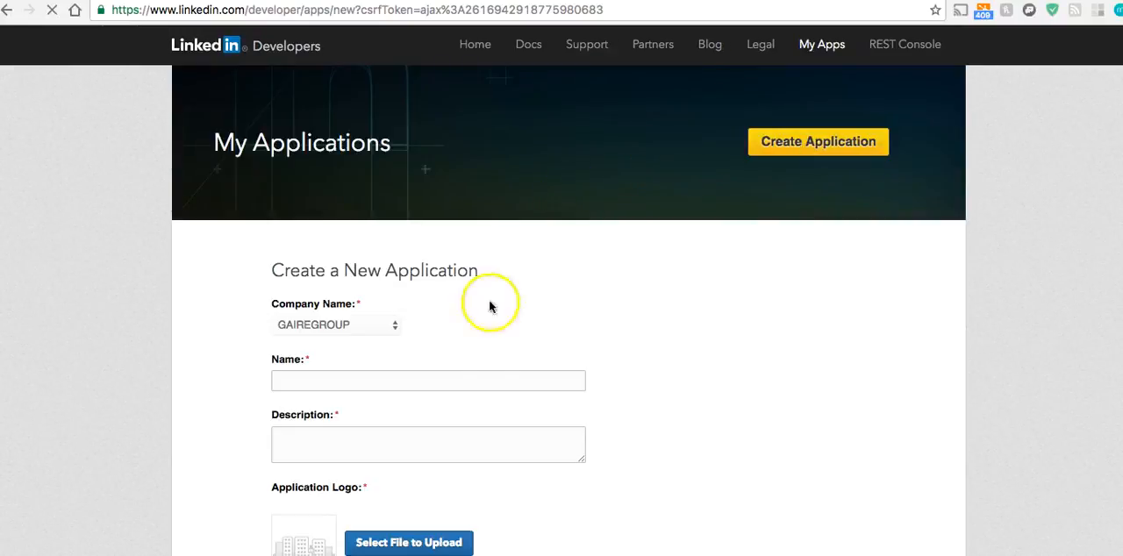
Name the new LinkedIn application UberLocker and describe it as "To Unlock Content On WP"
click(392, 386)
text(Ube)
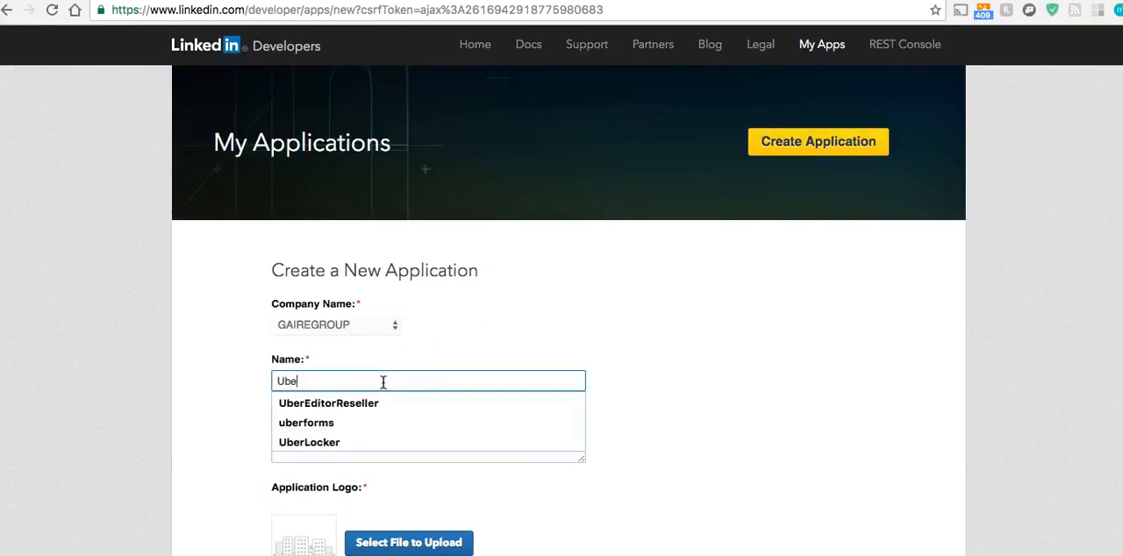
text(rLocker)
key(Tab)
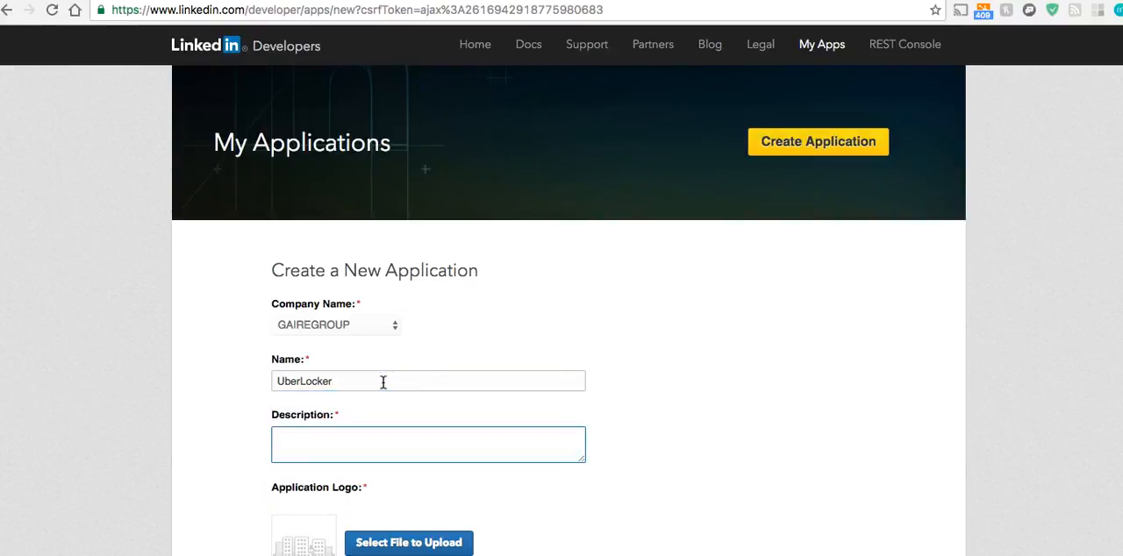
text(To )
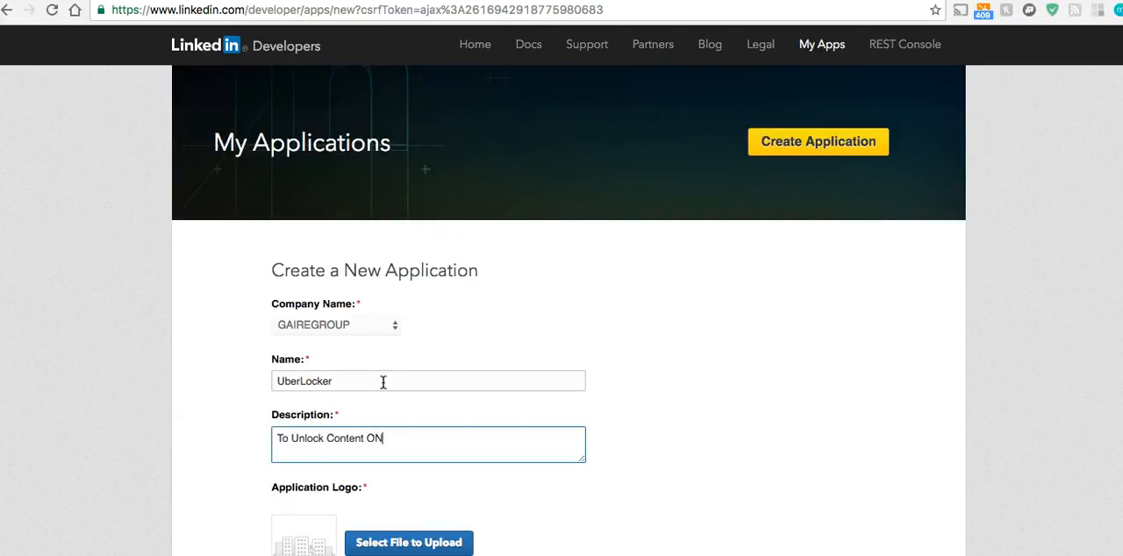
text(Unlock Content On W)
Upload a logo image for the LinkedIn application and set its application use to Other
scroll(376, 363, down, 3)
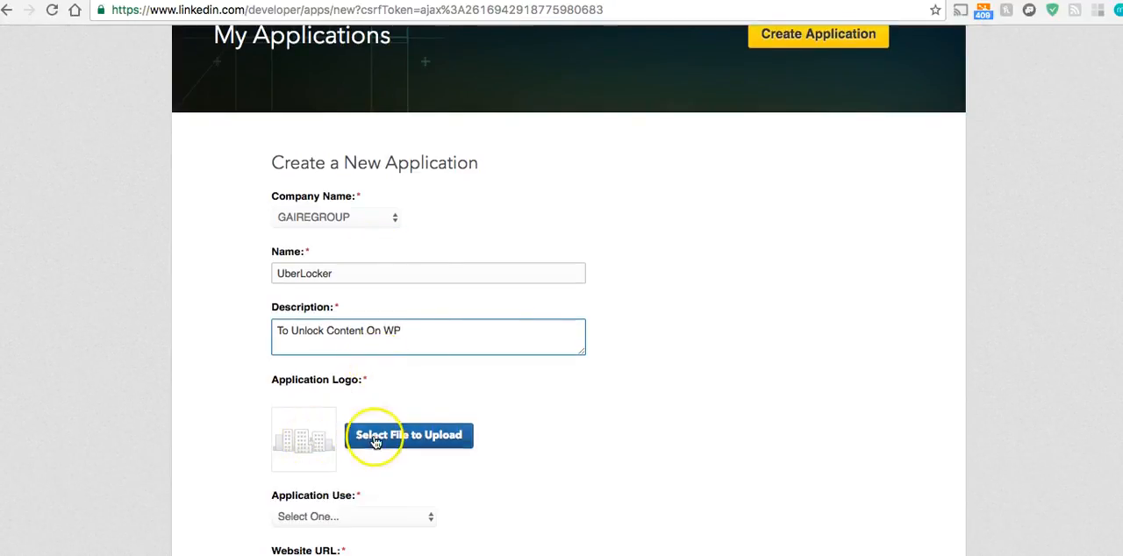
click(374, 436)
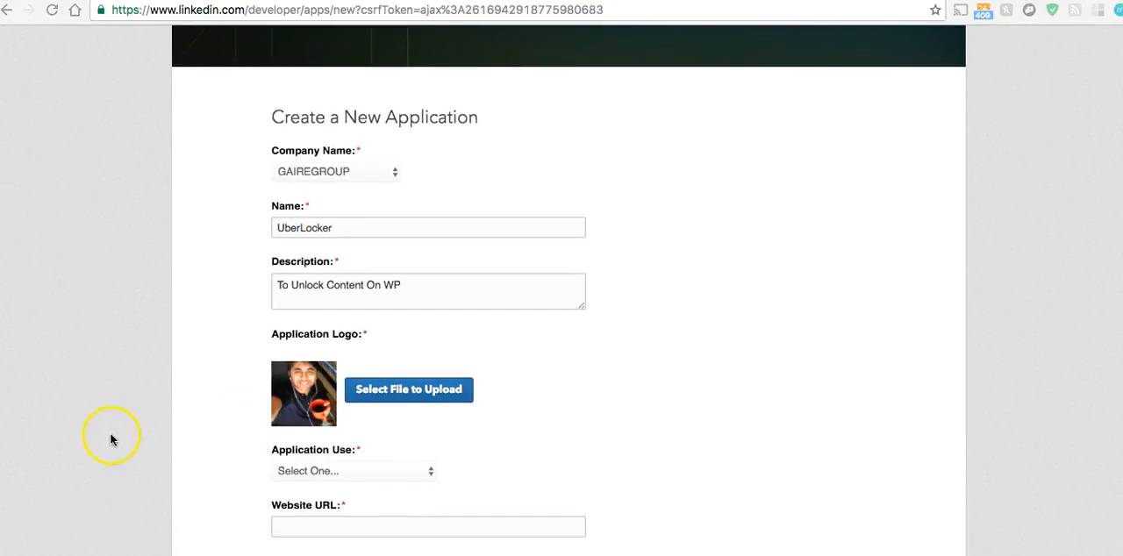
scroll(211, 447, down, 2)
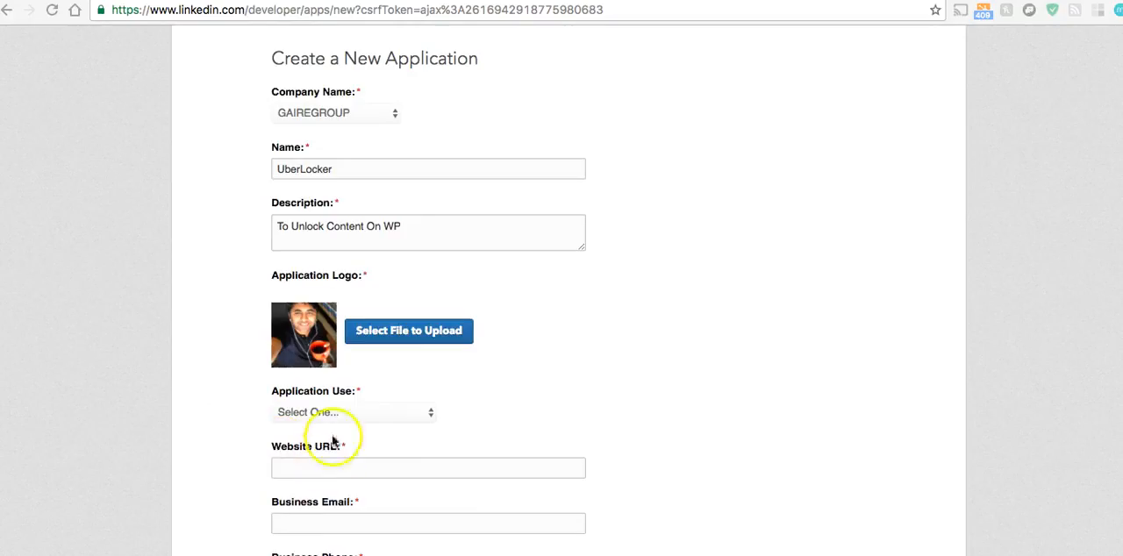
click(332, 413)
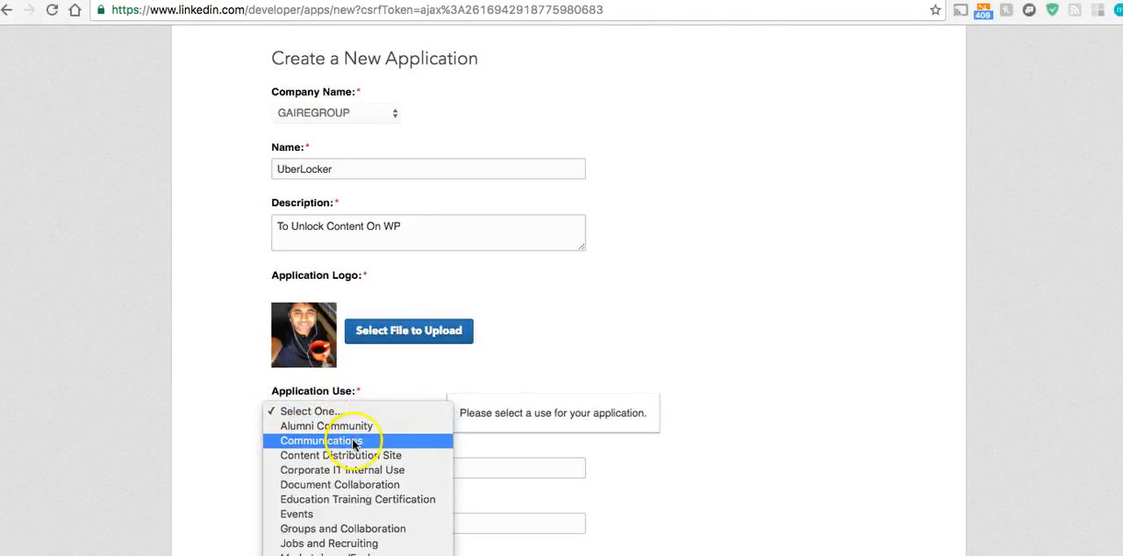
scroll(290, 516, down, 1)
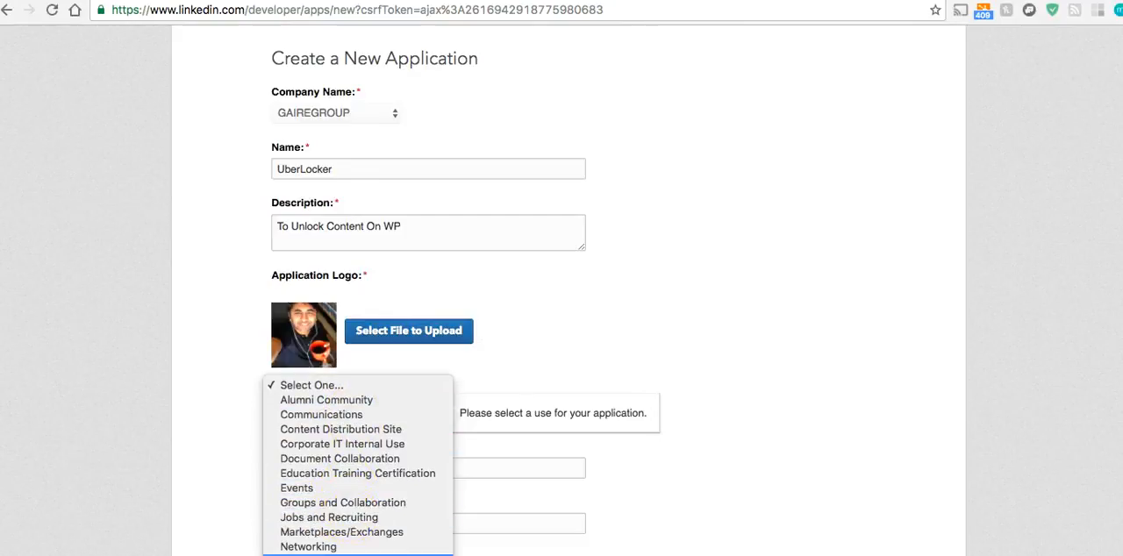
click(157, 397)
scroll(146, 387, down, 2)
click(344, 384)
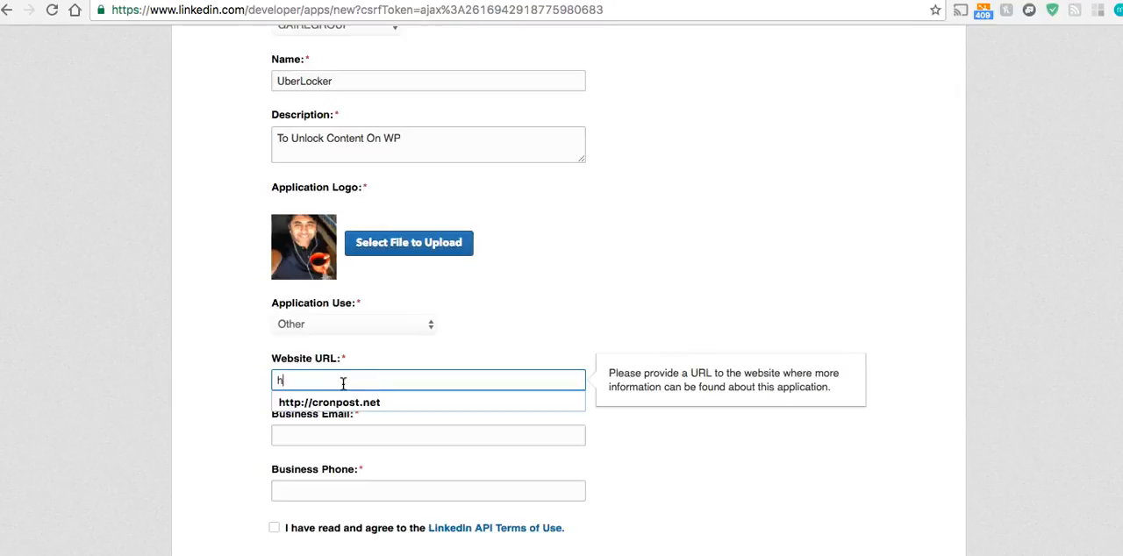
text(http://app)
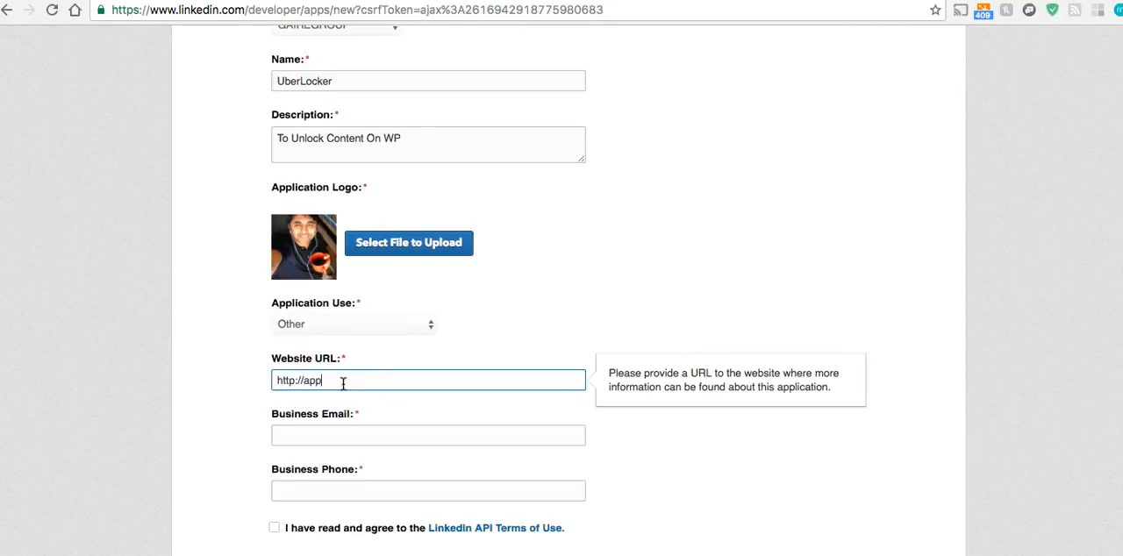
text(mart.co)
key(Tab)
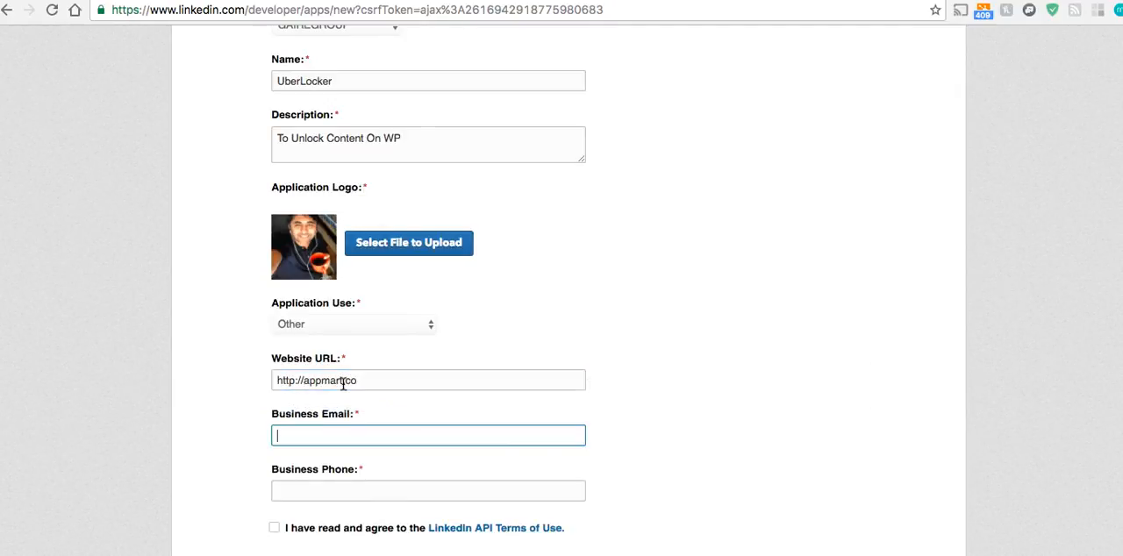
text(ga)
click(281, 451)
scroll(448, 451, down, 3)
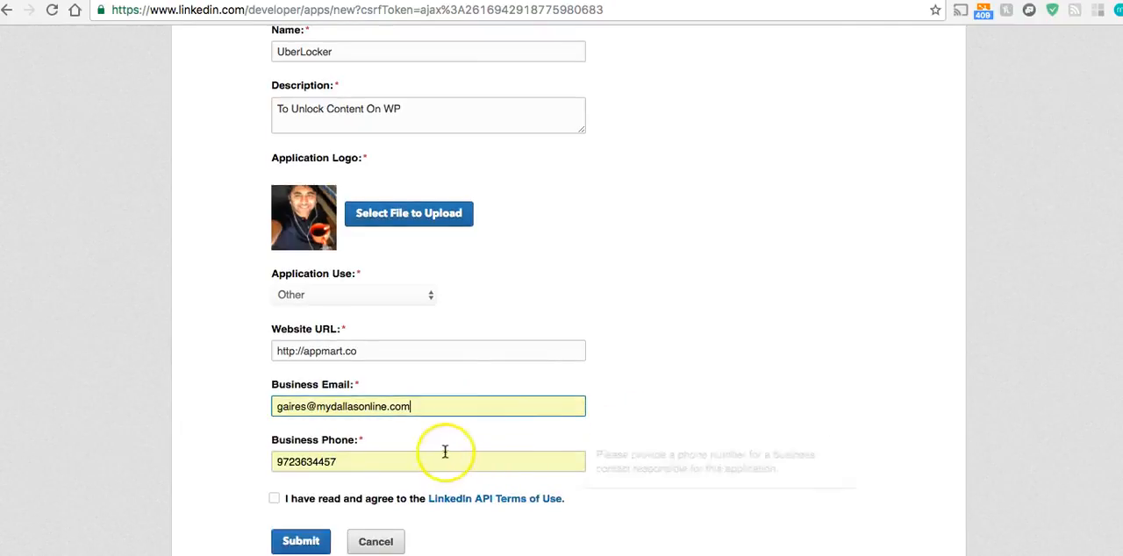
click(275, 413)
click(303, 457)
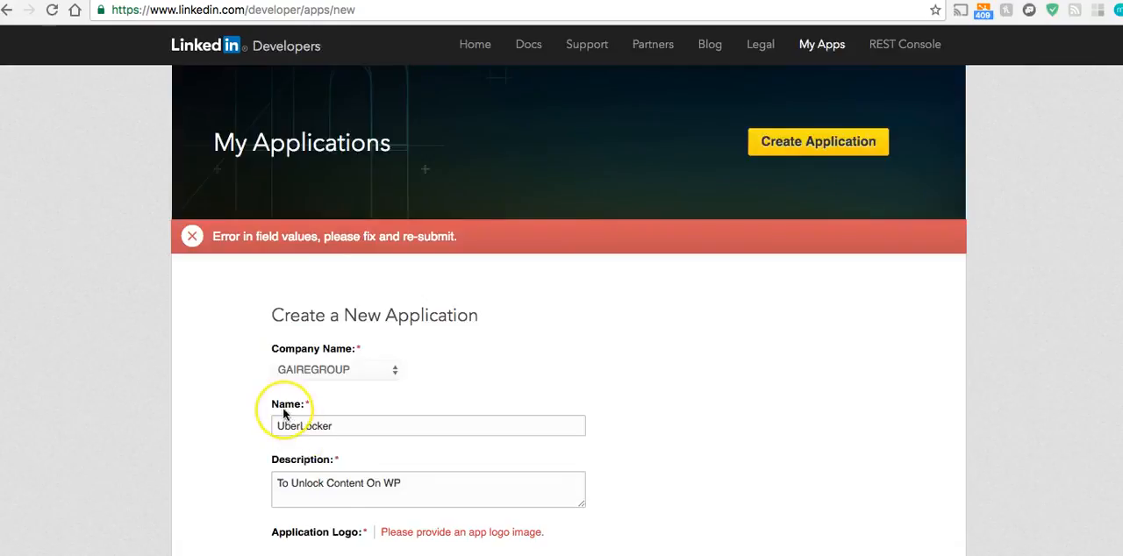
Provide the application logo image again and resubmit the LinkedIn application form
scroll(284, 412, down, 3)
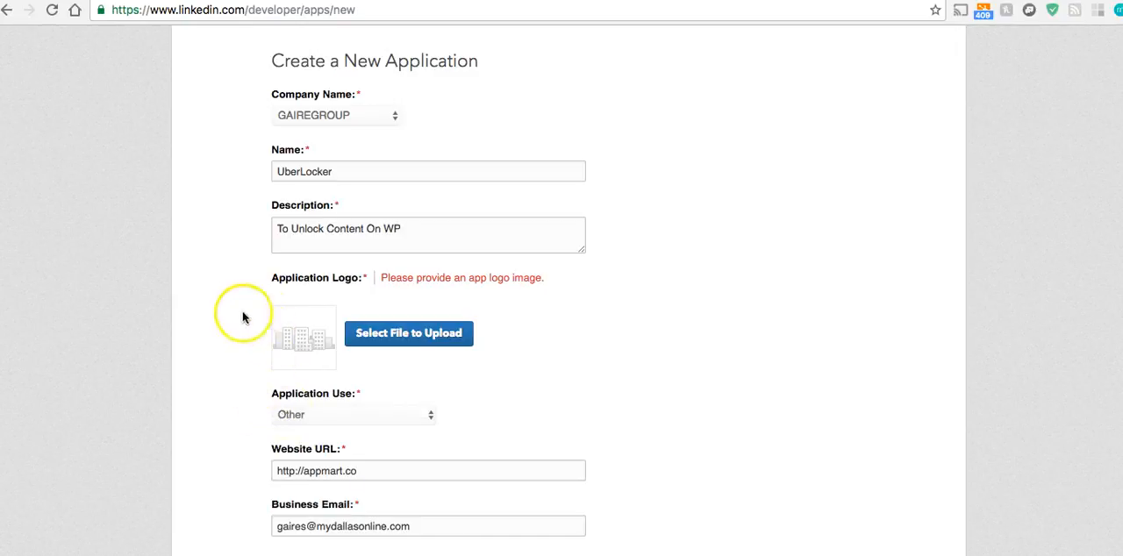
scroll(264, 321, down, 2)
scroll(258, 318, down, 2)
scroll(258, 318, up, 4)
mouse_move(347, 383)
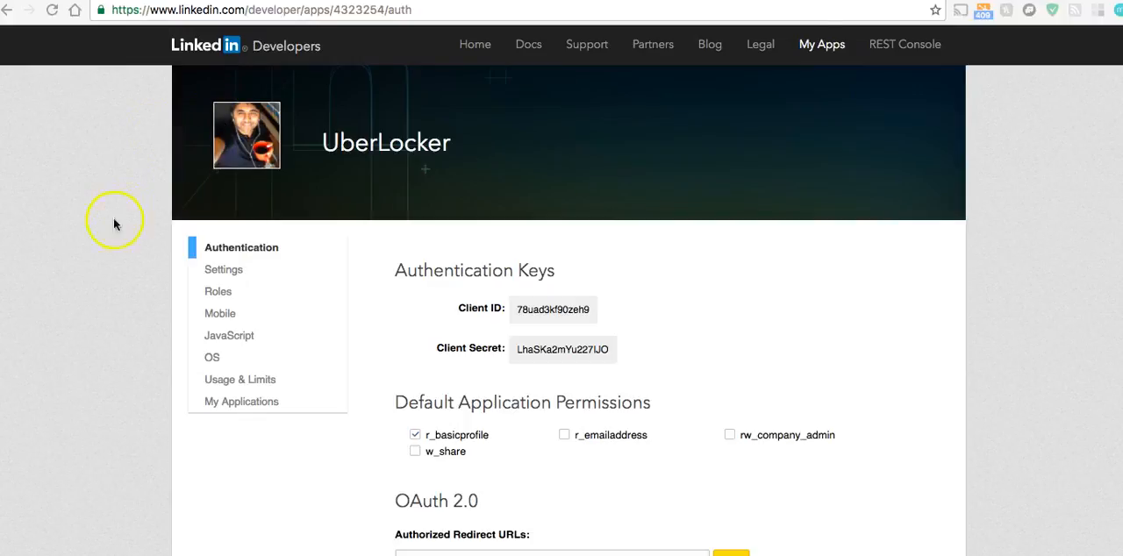
Copy the LinkedIn application's client ID into the API Key field of UberLocker's LinkedIn settings
scroll(113, 224, down, 2)
click(546, 250)
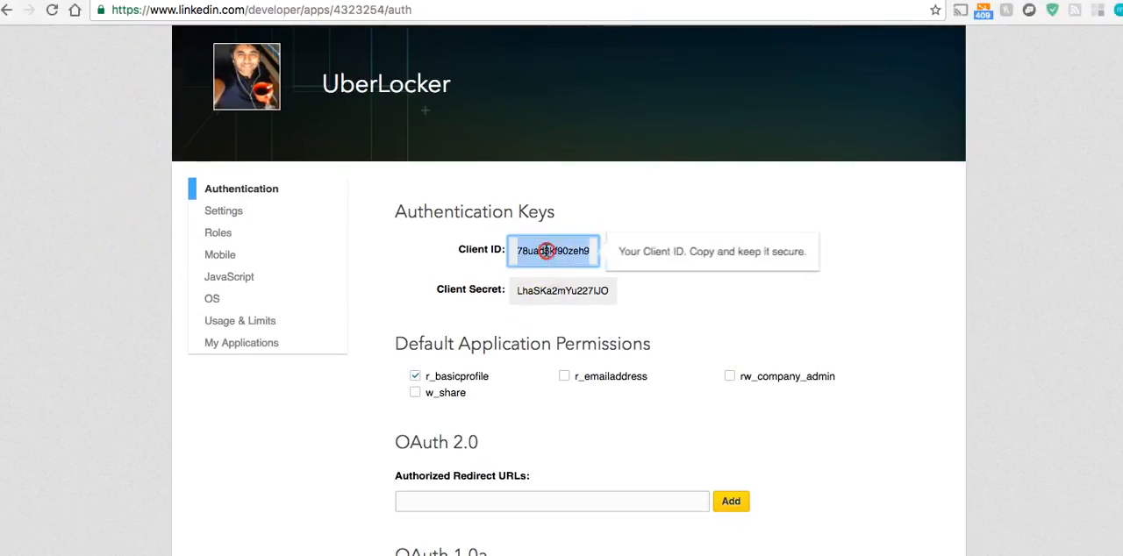
right_click(546, 251)
click(586, 281)
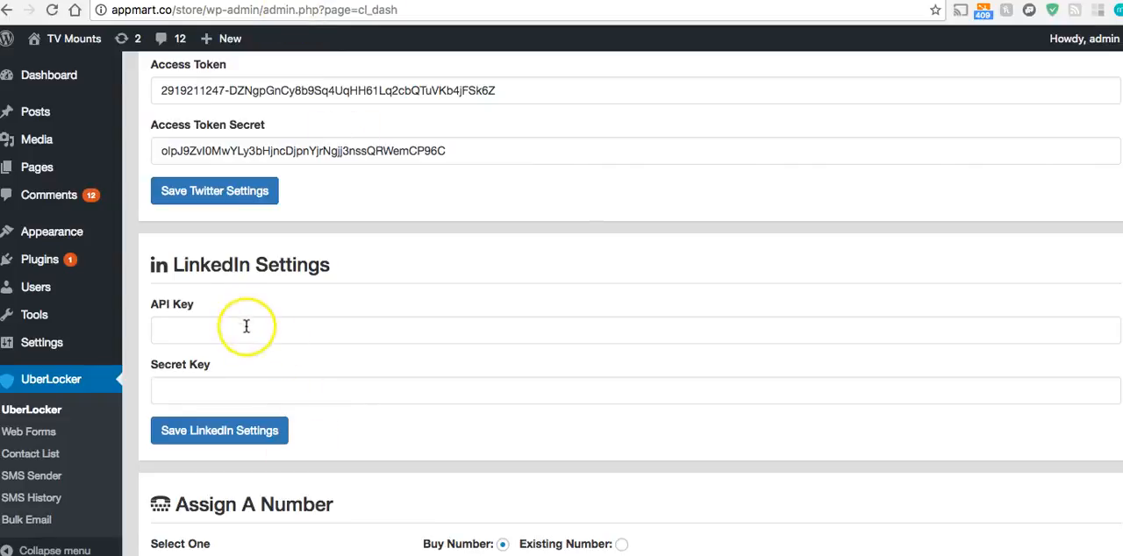
right_click(250, 327)
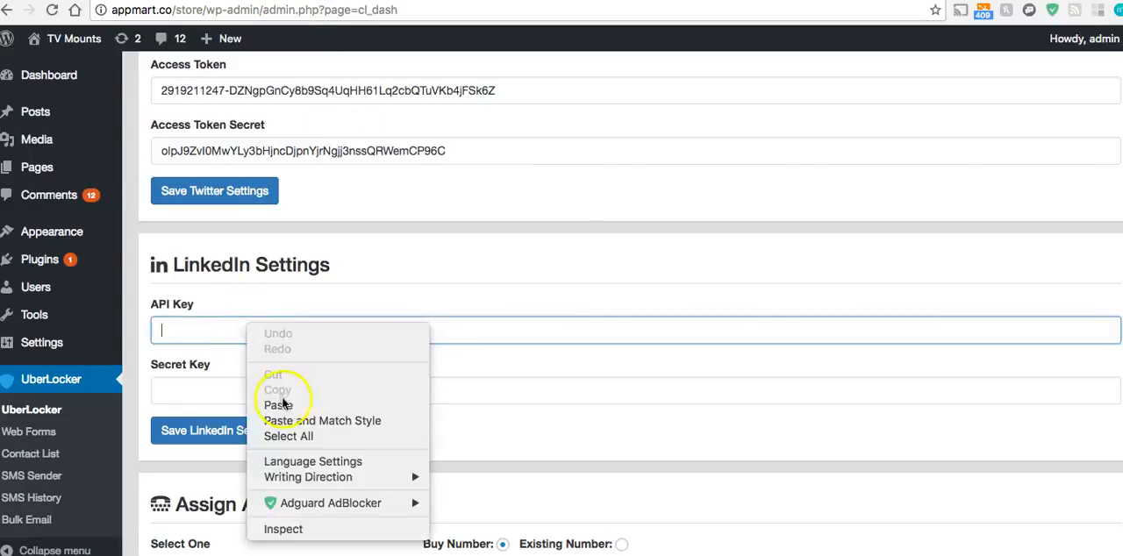
click(279, 404)
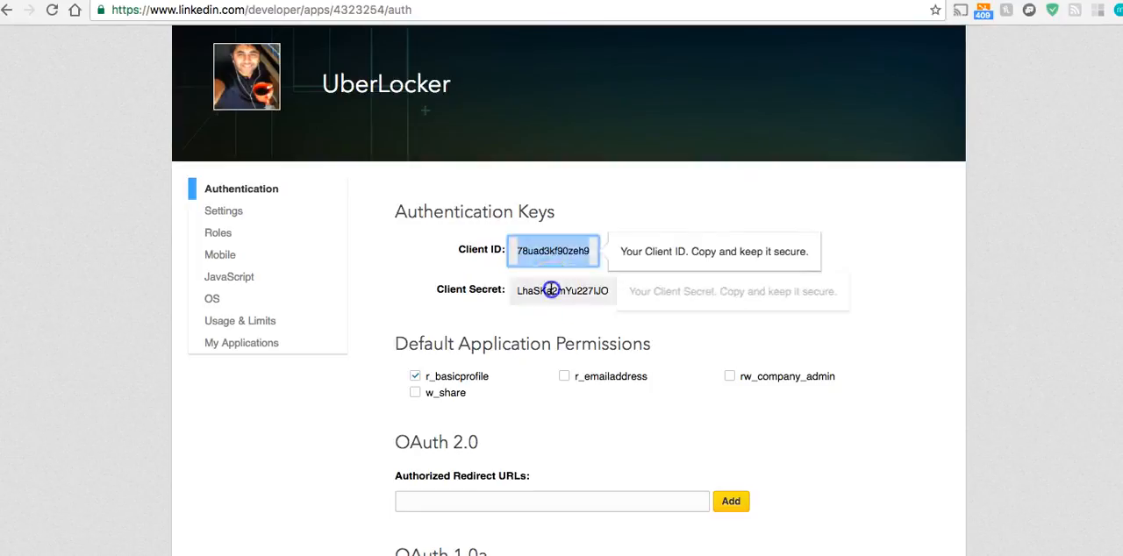
Copy the LinkedIn application's client secret into the Secret Key field of UberLocker's LinkedIn settings
click(551, 291)
right_click(551, 291)
click(580, 317)
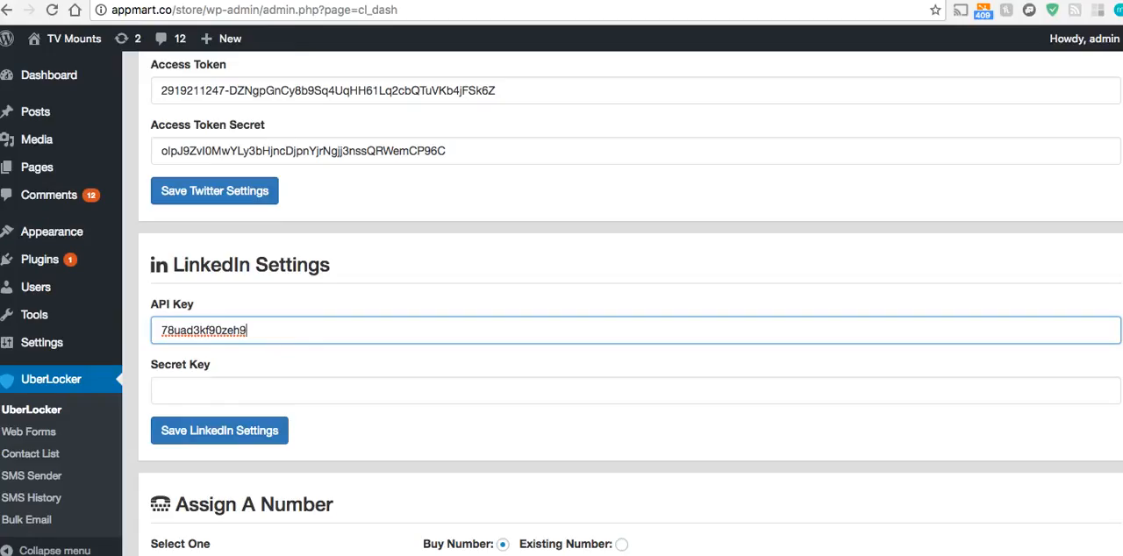
right_click(225, 391)
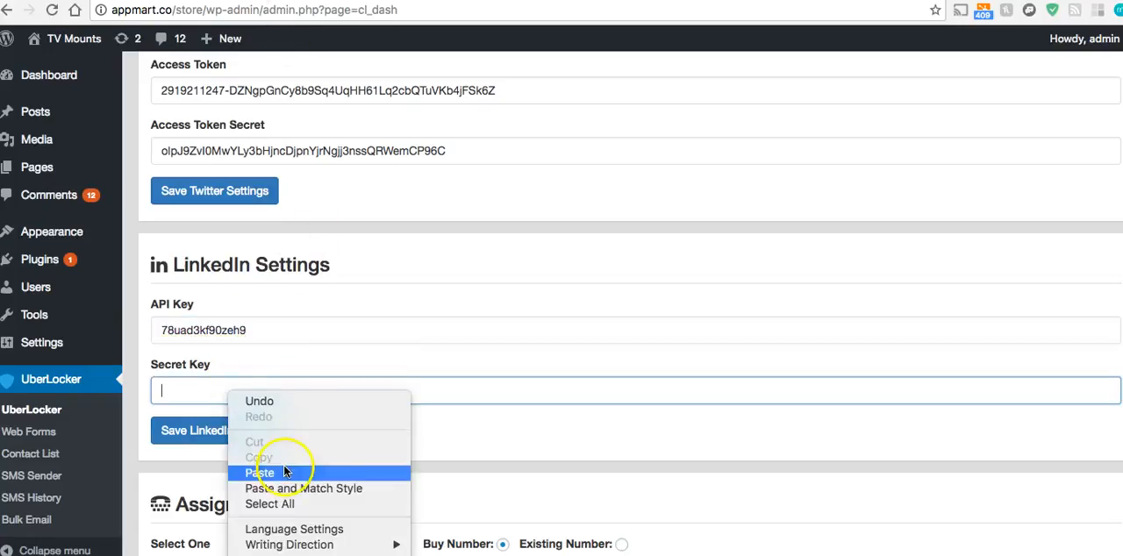
click(393, 467)
Save UberLocker's LinkedIn settings and check the page down to the Phone Numbers List
click(263, 431)
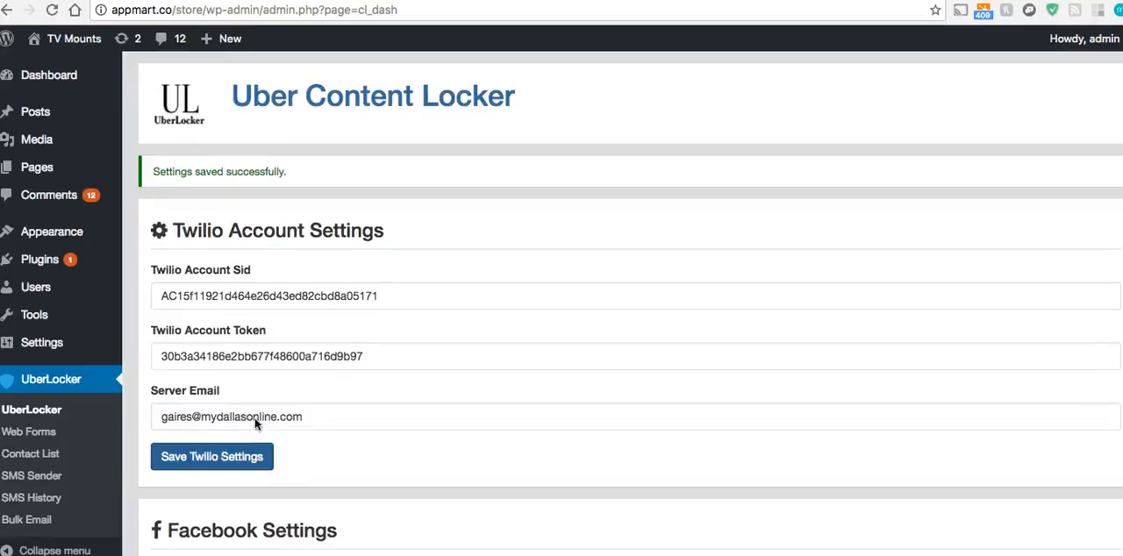
scroll(306, 411, down, 10)
scroll(307, 408, down, 5)
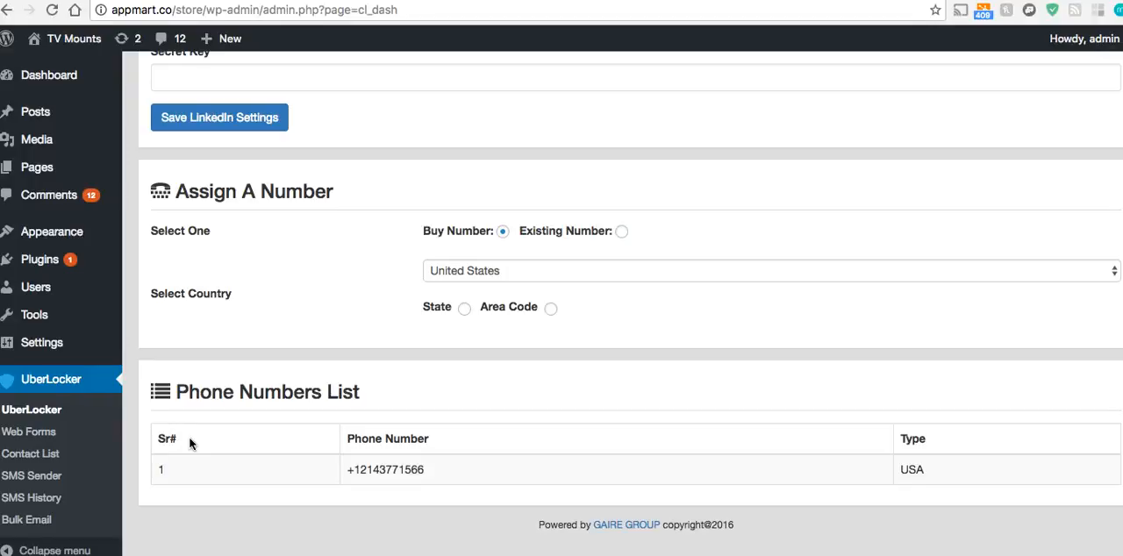
Start a new UberLocker web form titled "Demo Test" with the keyword "demo"
click(40, 432)
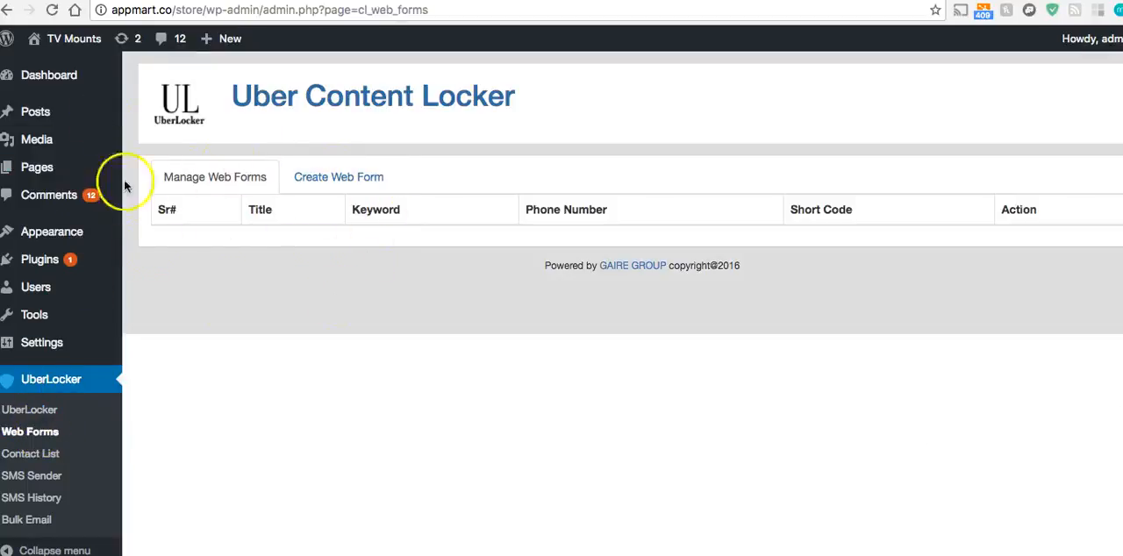
click(338, 180)
click(272, 244)
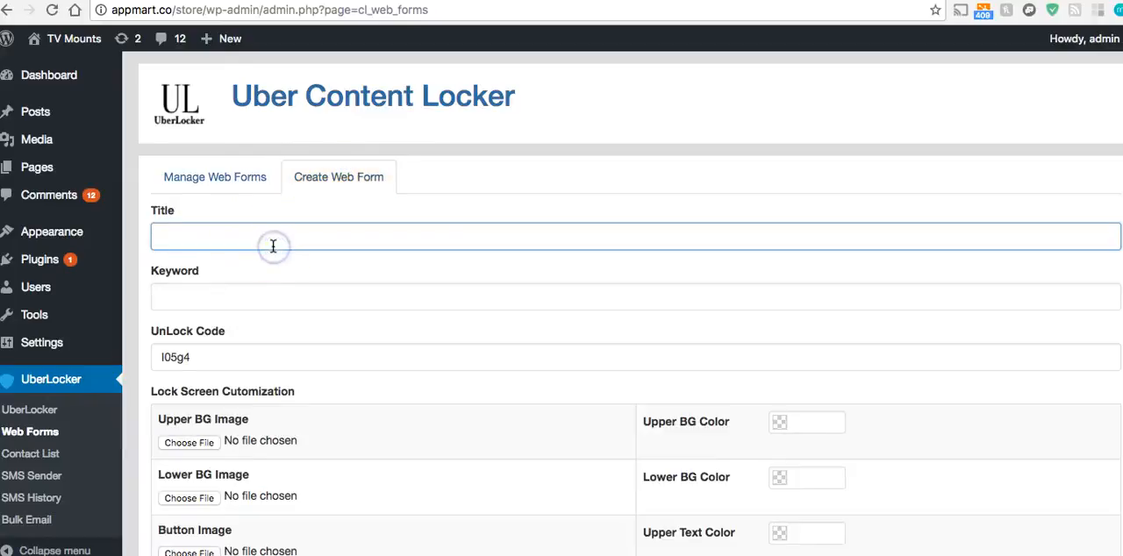
text(Demo Test)
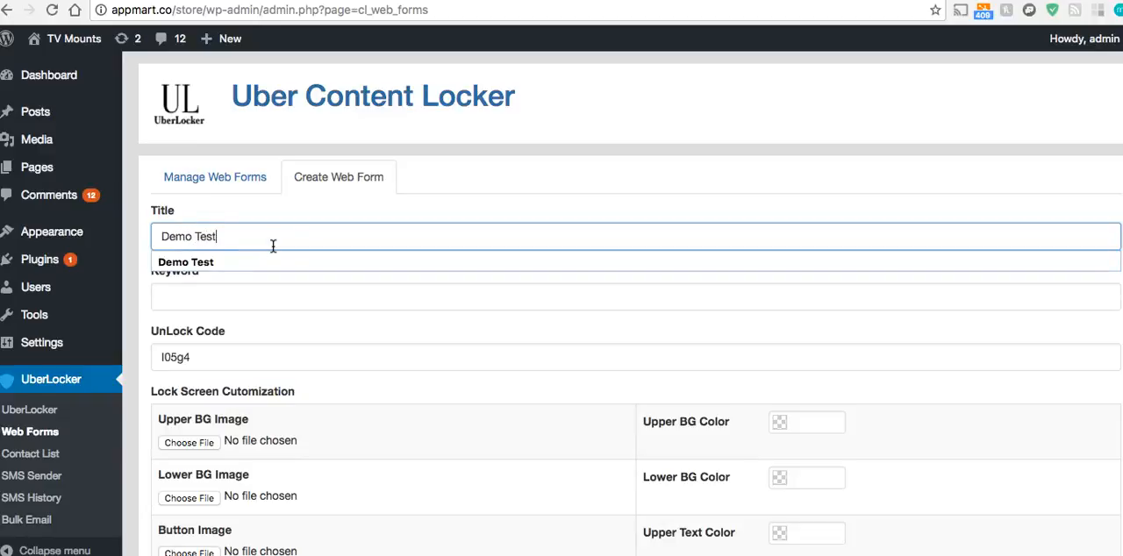
key(Tab)
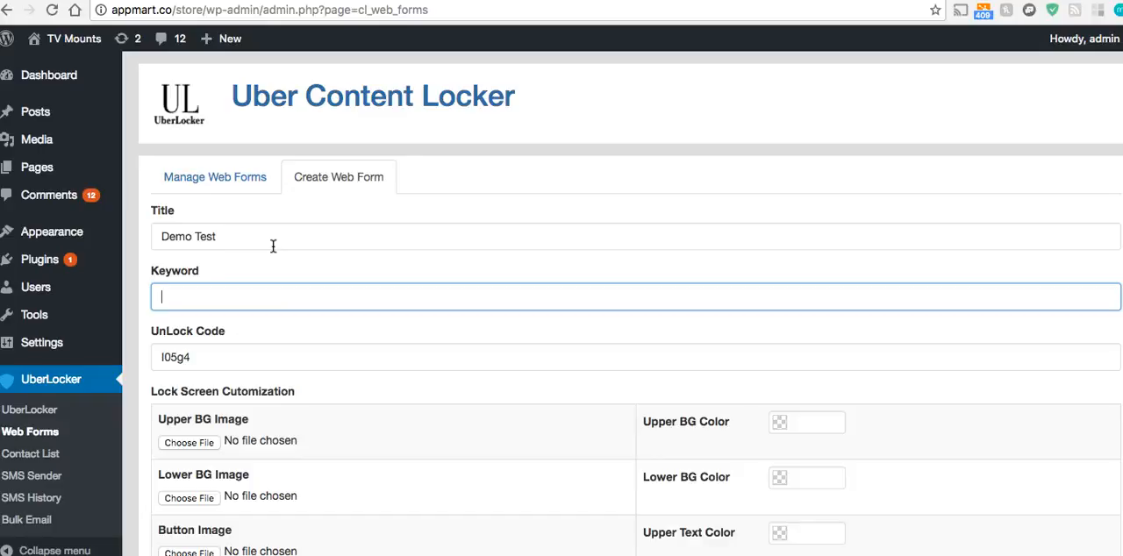
text(demo)
key(Tab)
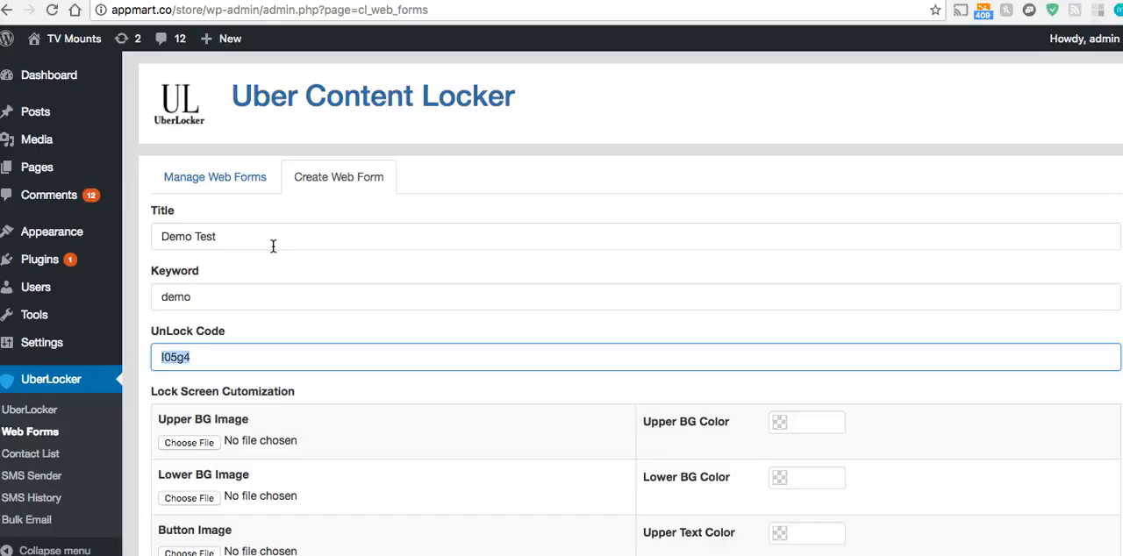
click(245, 358)
double_click(175, 357)
click(285, 365)
click(167, 357)
click(255, 357)
Set the lock screen's Upper BG Color to the blue #362cf2
scroll(255, 356, down, 3)
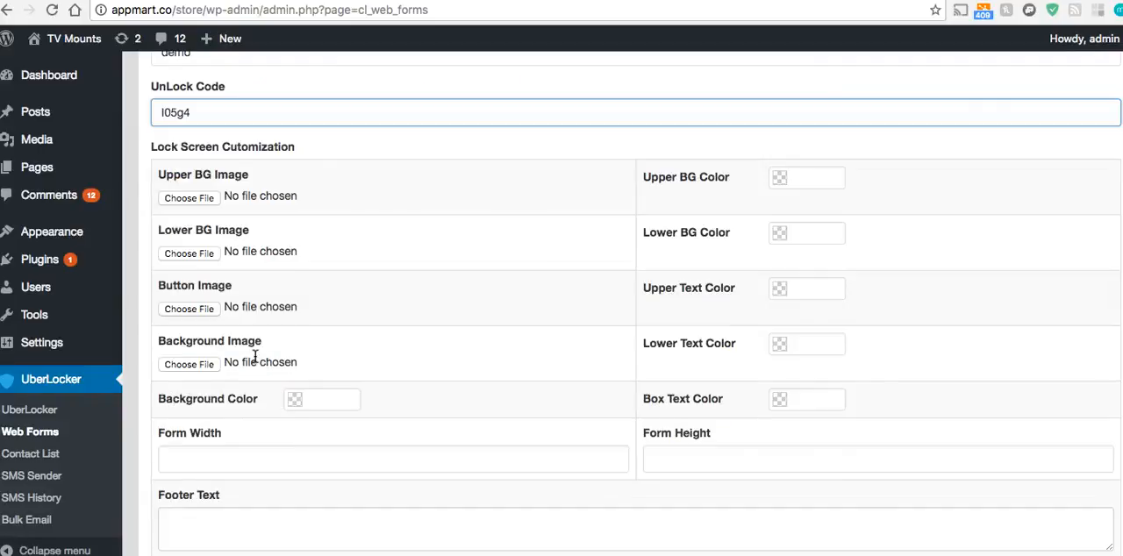
click(825, 179)
click(825, 233)
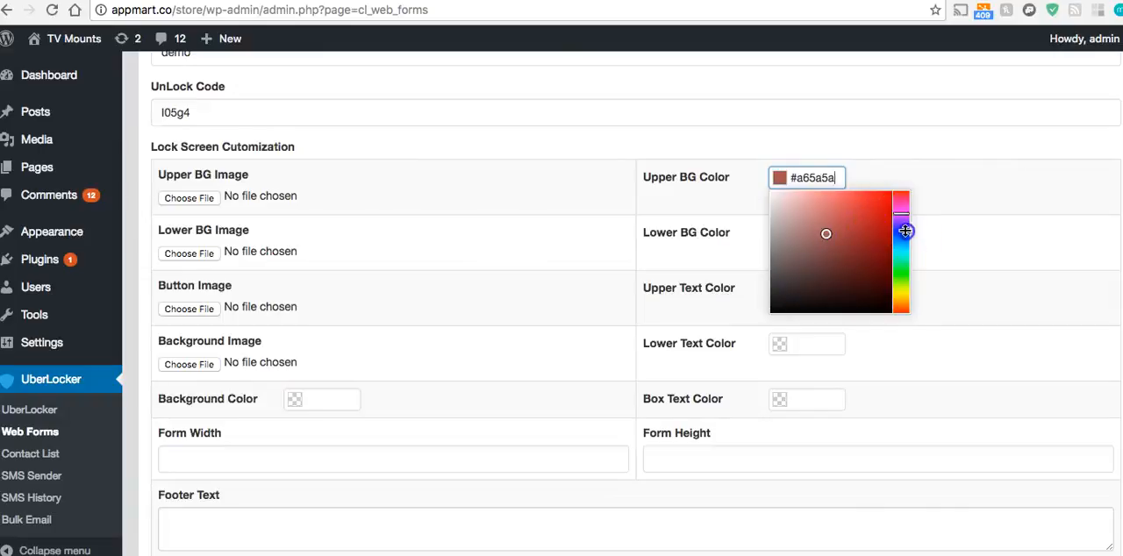
click(903, 230)
click(849, 225)
mouse_move(849, 224)
mouse_down()
mouse_move(816, 200)
mouse_move(871, 197)
mouse_up()
Set the lock screen's Lower BG Color to the greyish blue #8998c7
click(829, 232)
click(901, 292)
drag(875, 293, 808, 274)
click(938, 205)
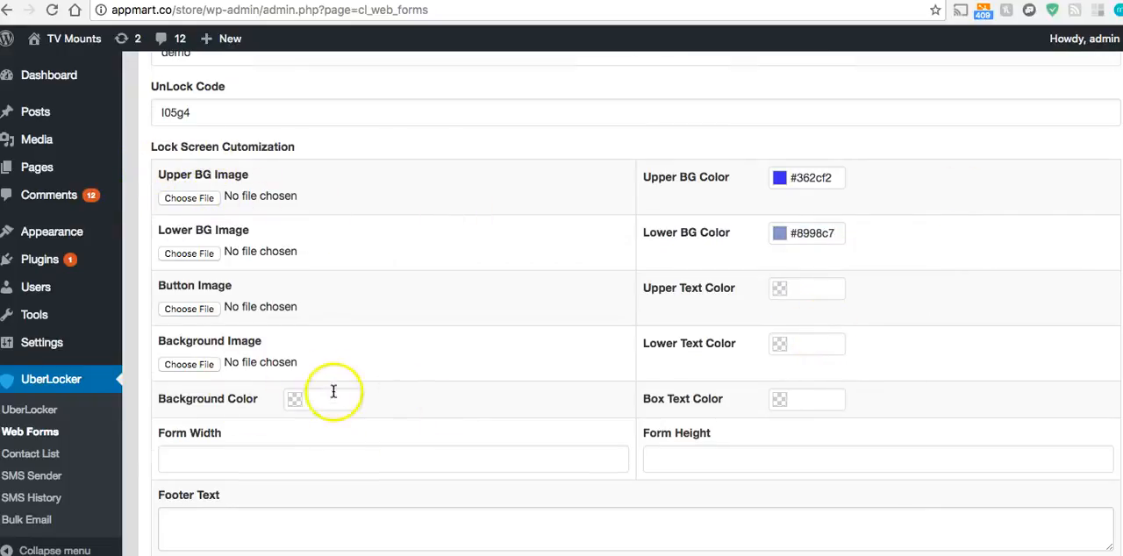
Set both the form width and the form height of the lock screen to 500
scroll(324, 369, down, 3)
click(305, 271)
text(5)
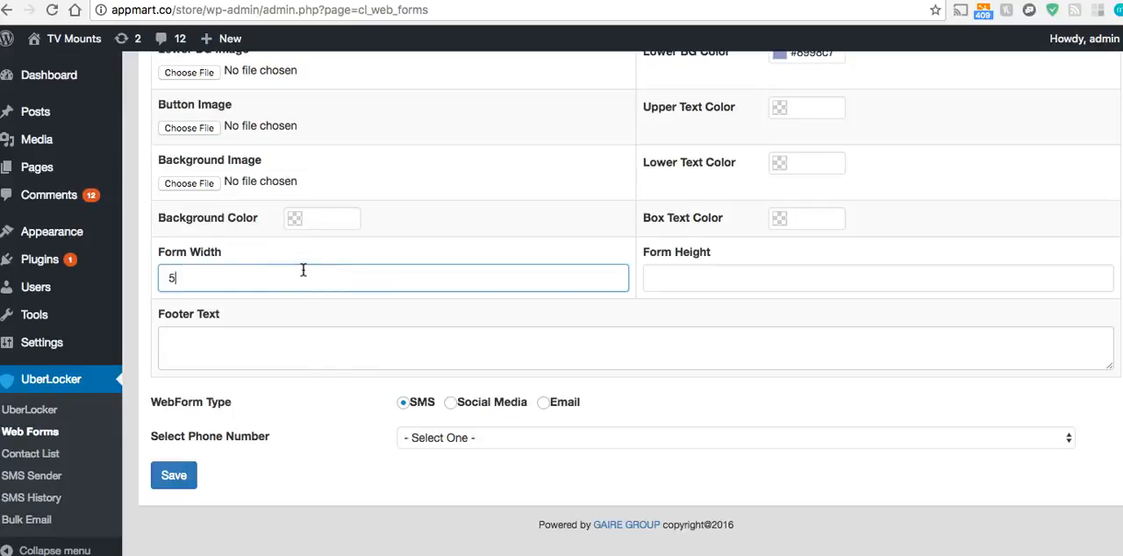
text(00)
click(691, 284)
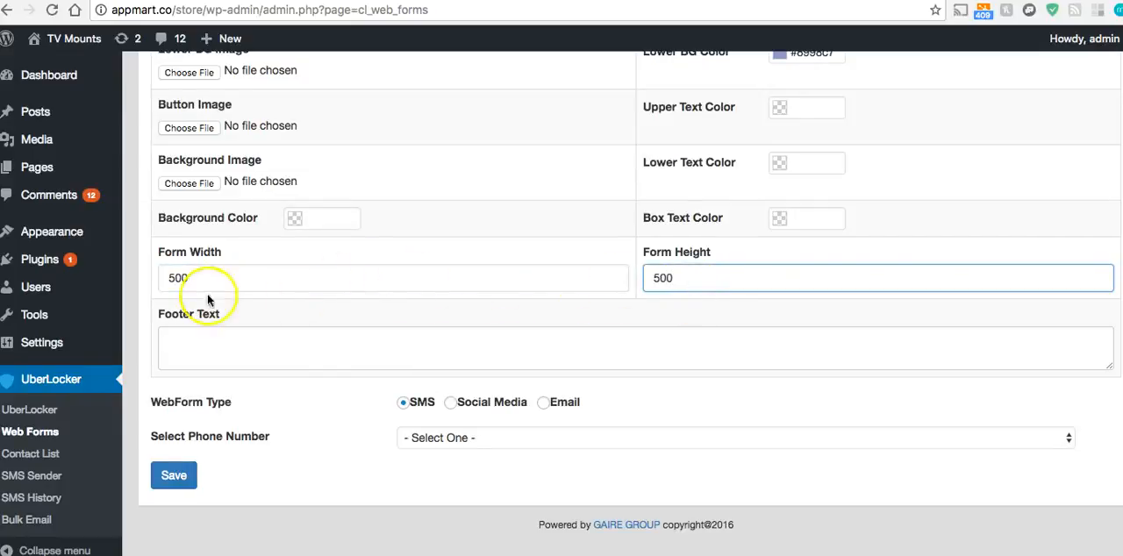
Assign the available phone number to the SMS web form, leaving the footer text empty, and save the form
click(241, 348)
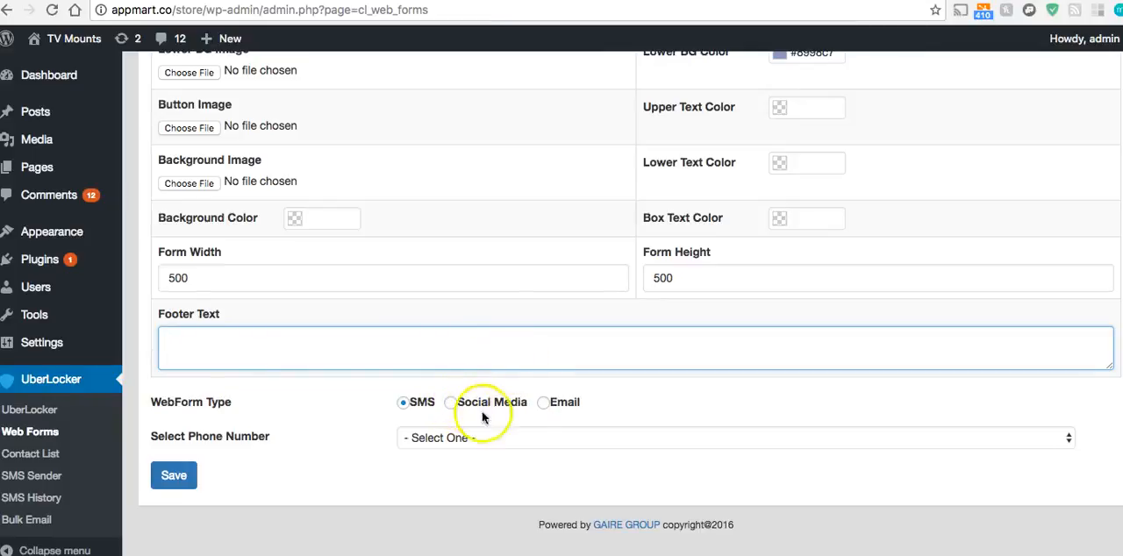
click(445, 438)
click(445, 454)
click(178, 476)
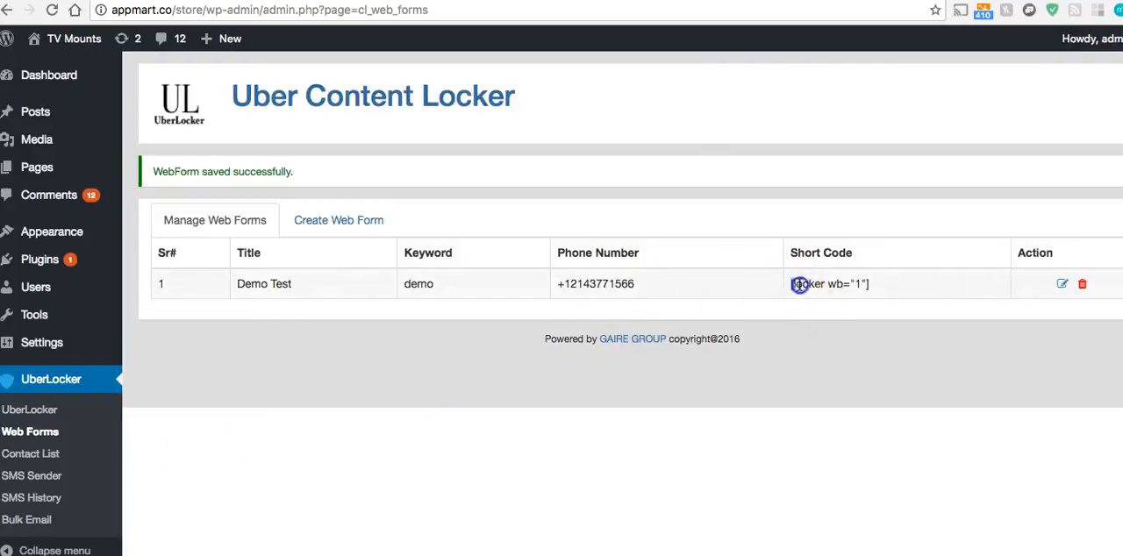
Copy the Demo Test form's short code [locker wb="1"]
drag(799, 283, 882, 290)
right_click(853, 286)
click(820, 318)
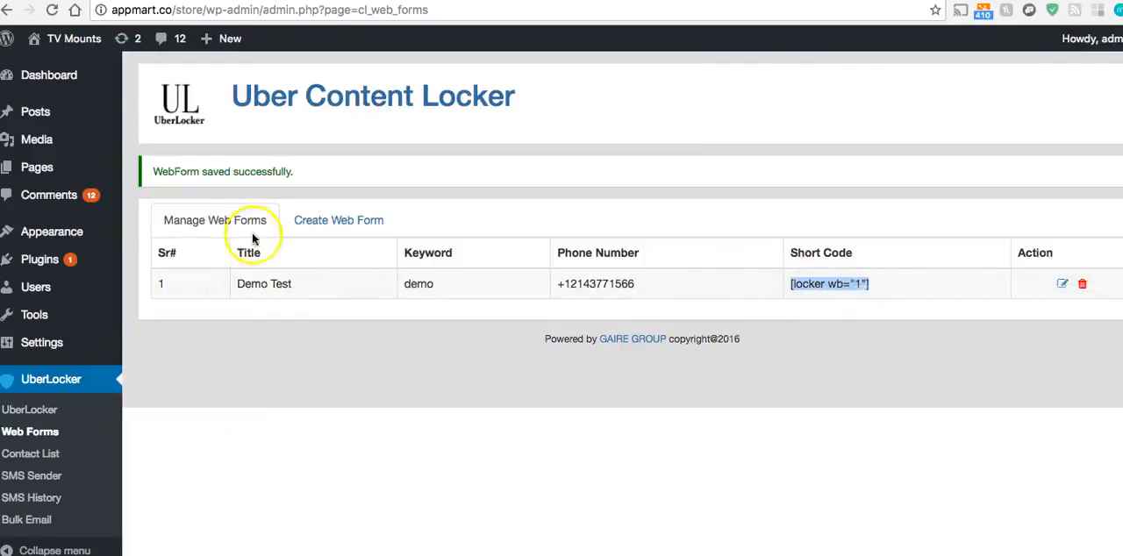
Open a new WordPress page in a separate browser tab and title it "Demo A"
mouse_move(82, 168)
right_click(154, 194)
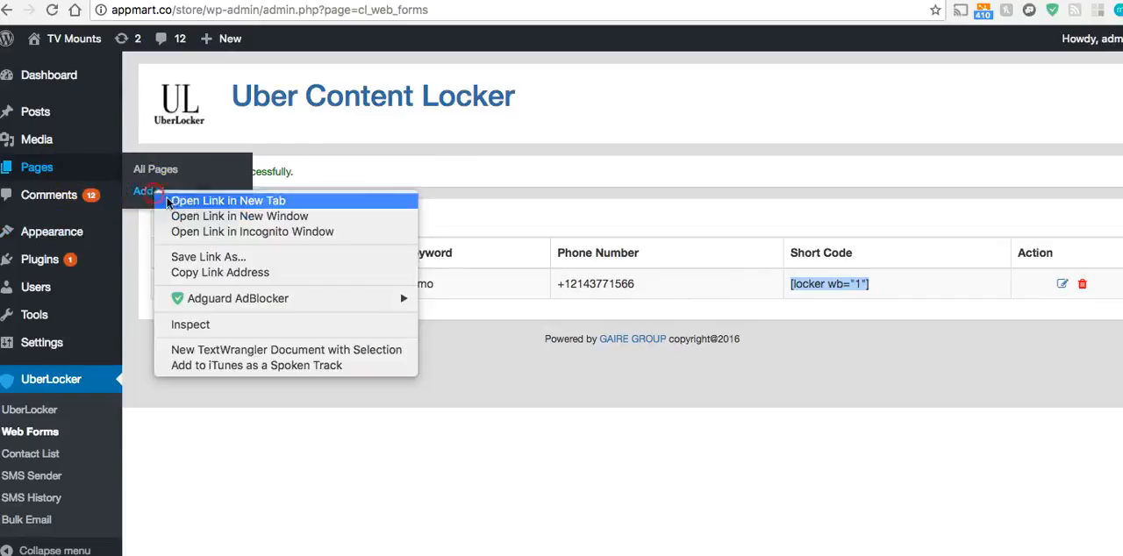
click(312, 145)
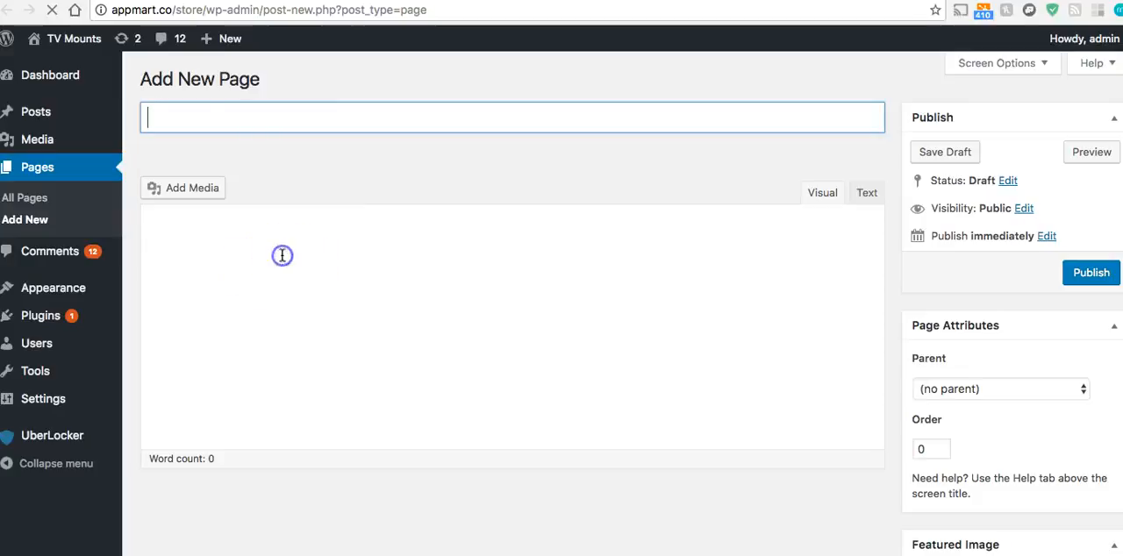
click(242, 123)
text(Demo A)
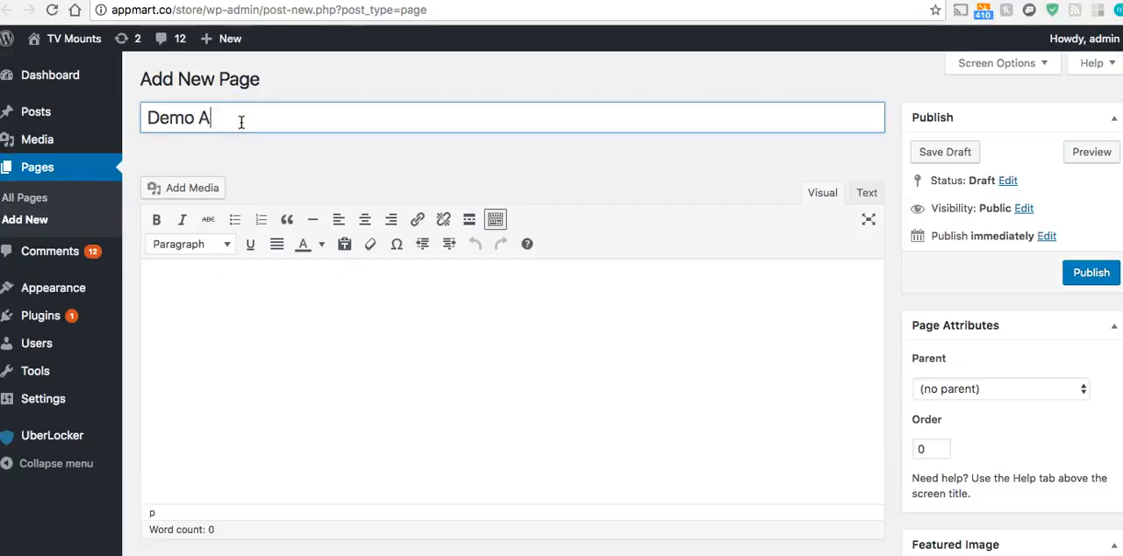
Write "Content Goes Here" in the page body and paste the short code [locker wb="1"] above it
click(243, 290)
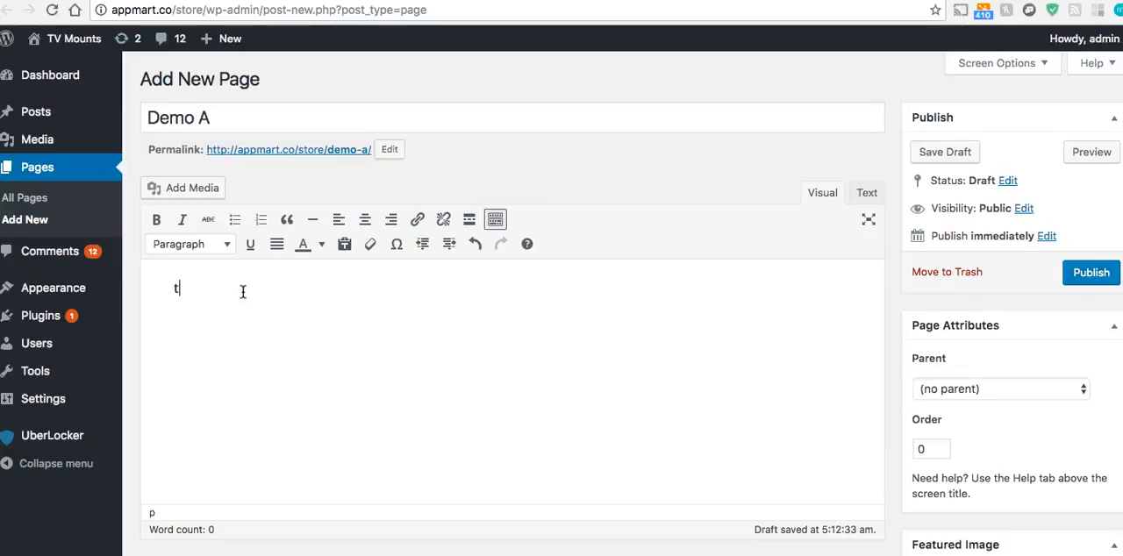
text(Content Goes Here)
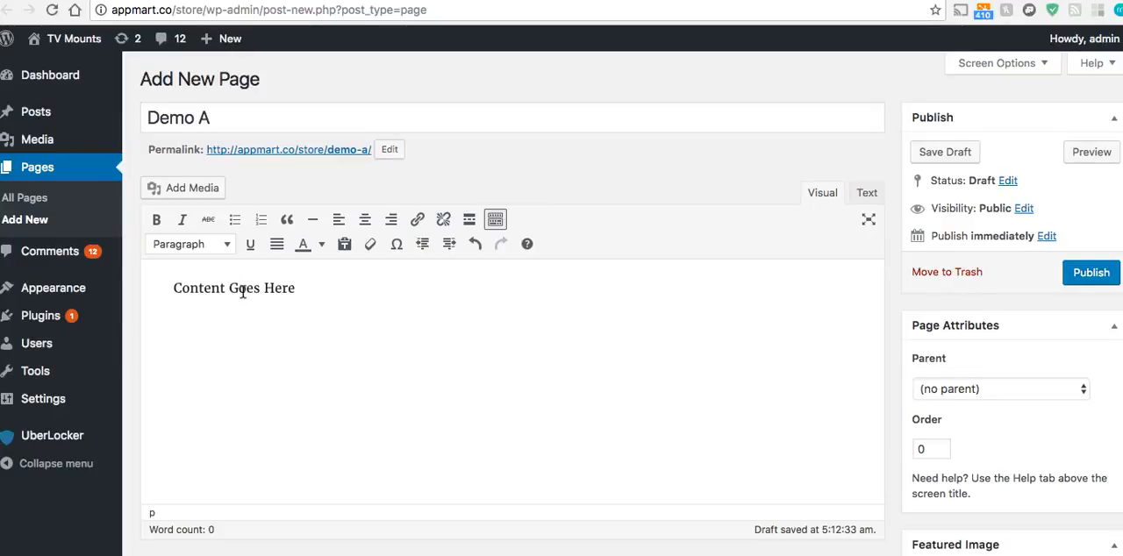
click(184, 269)
key(Return)
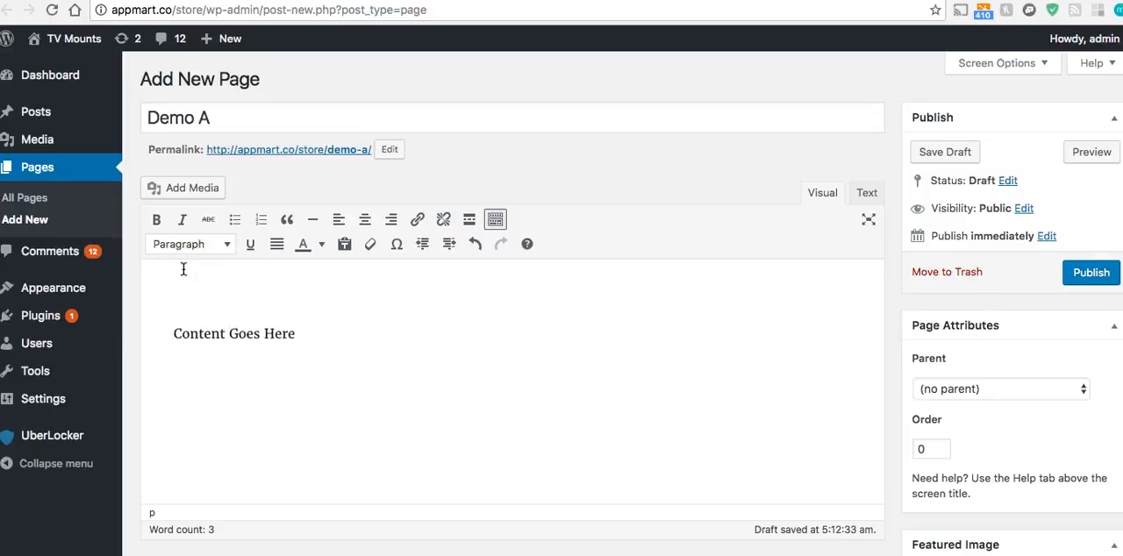
key(super+v)
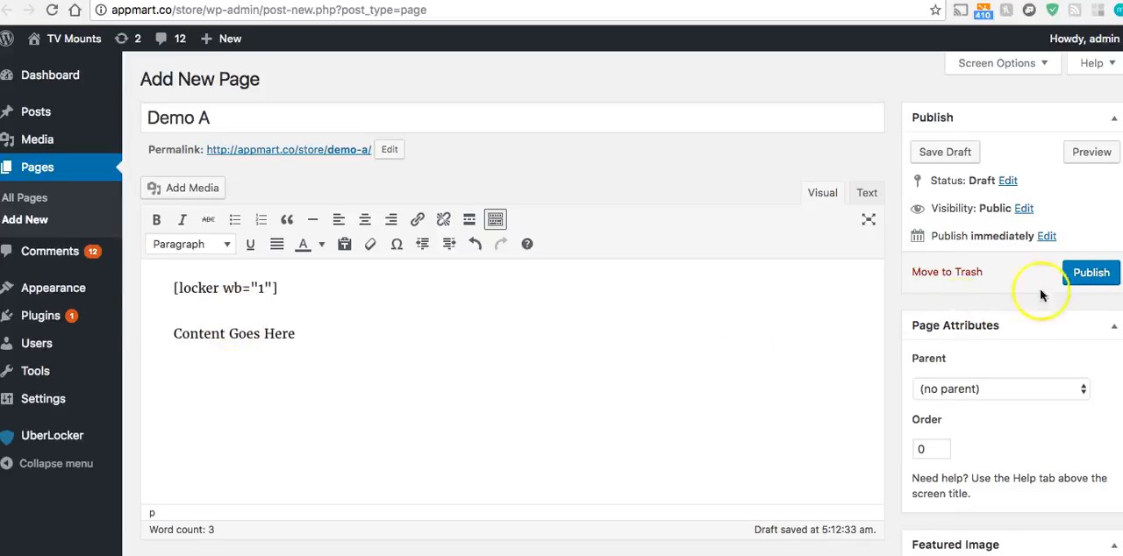
Publish the Demo A page and open its permalink in an incognito window
click(1075, 286)
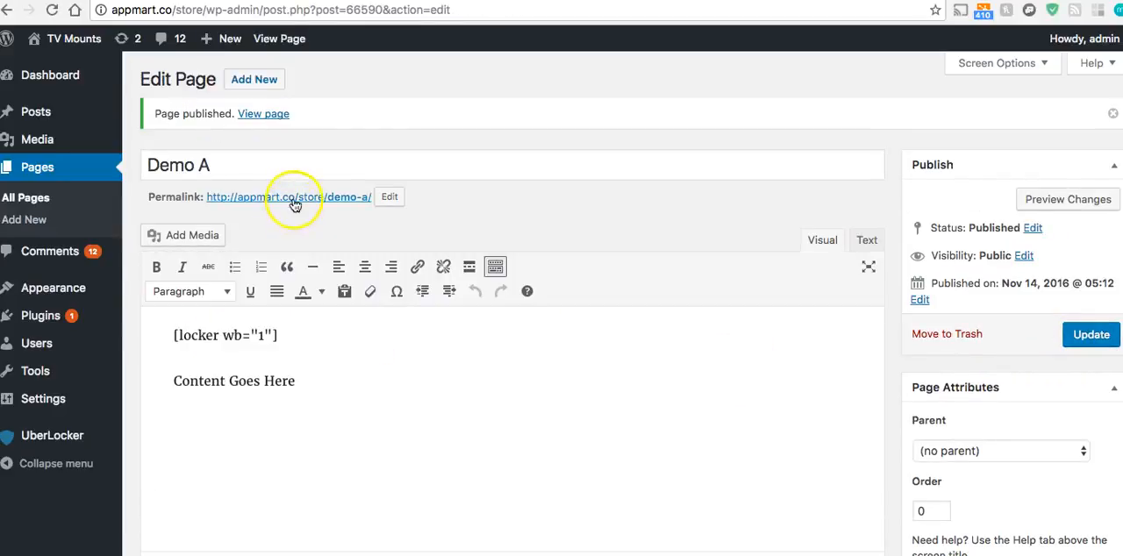
right_click(293, 198)
click(346, 239)
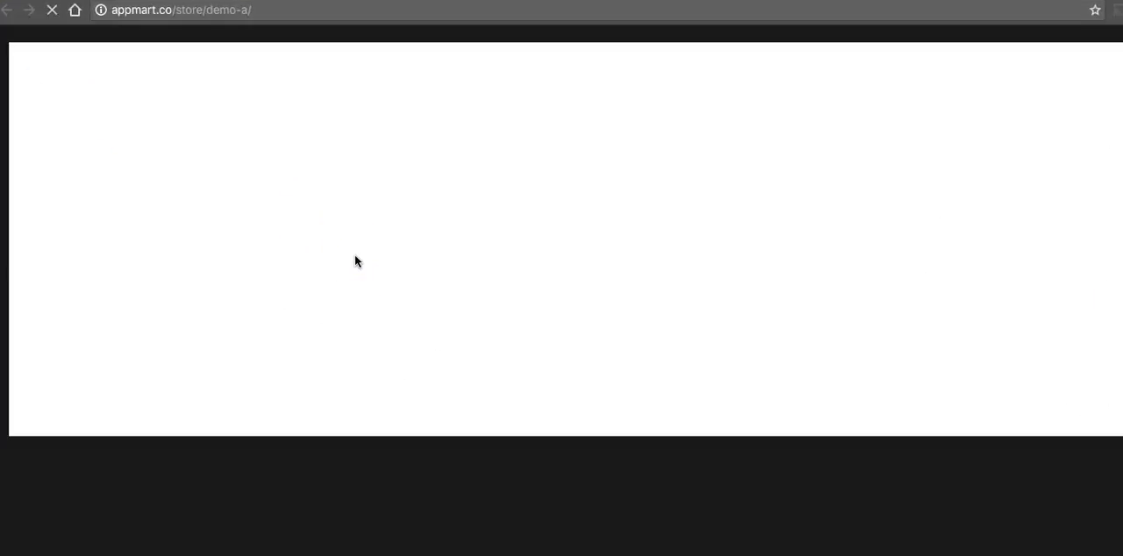
Examine the lock box on the published Demo A page, including the keyword and phone number in its instructions
scroll(384, 272, down, 5)
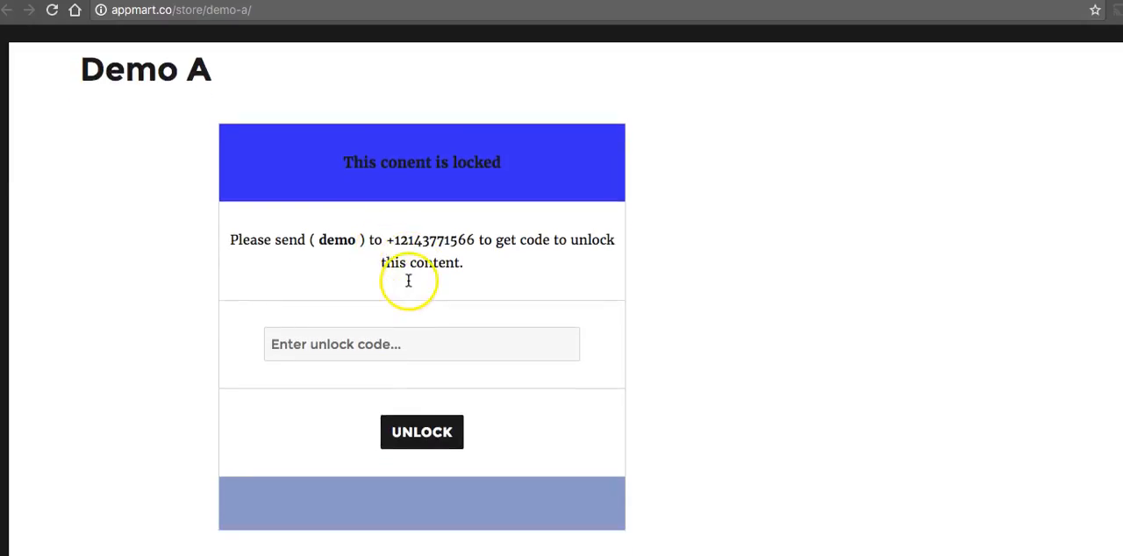
scroll(257, 239, up, 3)
scroll(257, 238, up, 2)
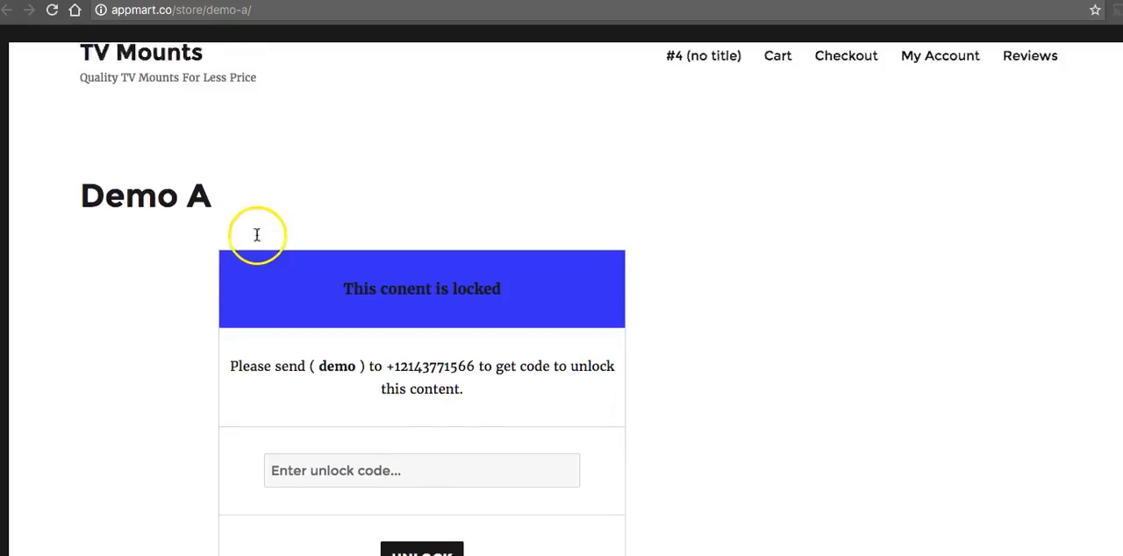
scroll(258, 238, down, 5)
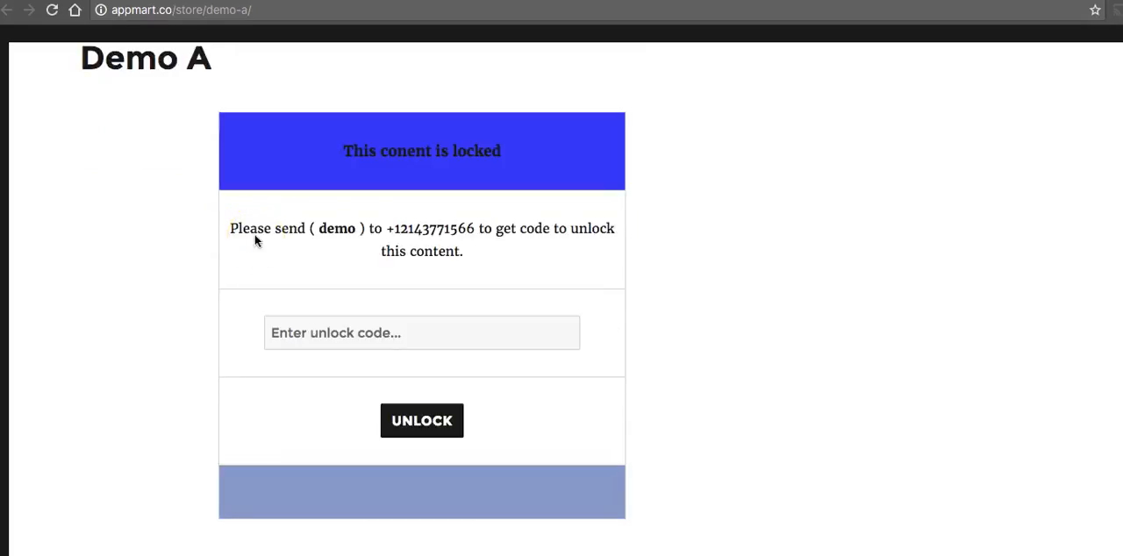
click(376, 337)
click(341, 281)
double_click(330, 229)
click(331, 258)
drag(392, 228, 474, 230)
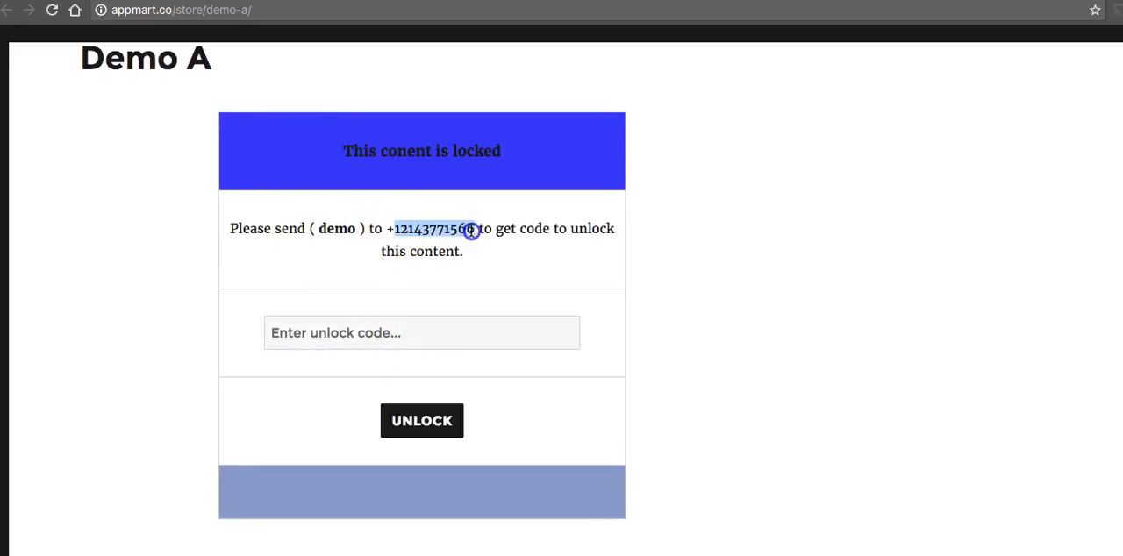
Try to unlock the Demo A page by submitting the unlock code, and check the lock box again
click(393, 321)
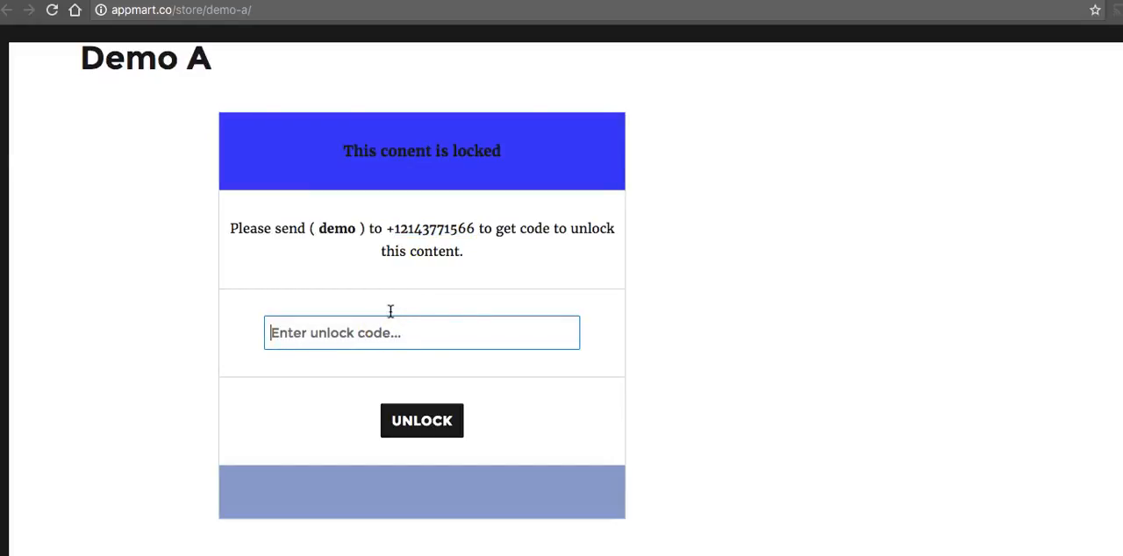
click(396, 205)
text(1)
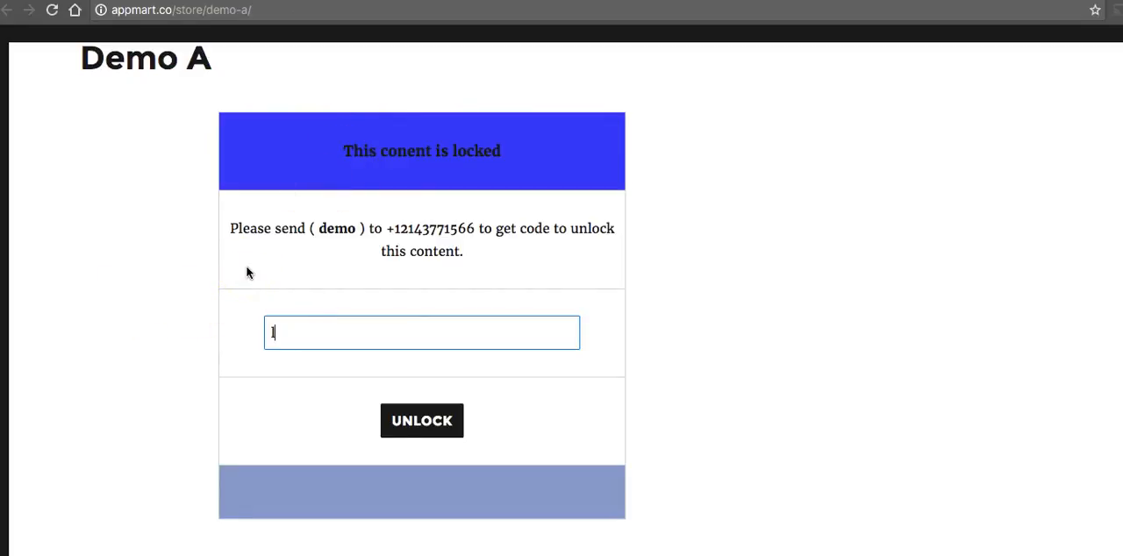
text(05g4)
click(433, 422)
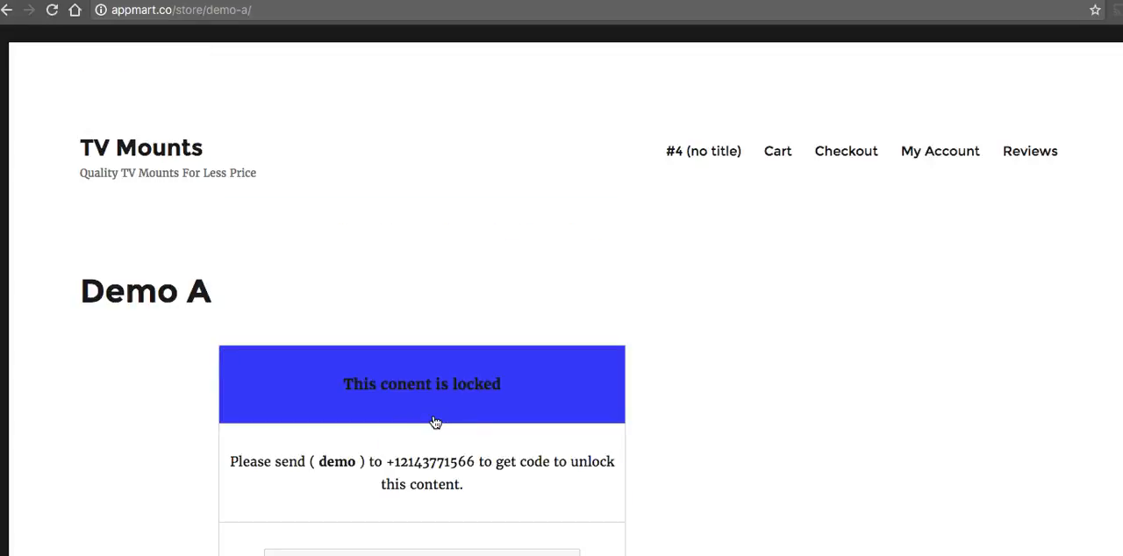
scroll(443, 419, down, 1)
scroll(443, 419, down, 4)
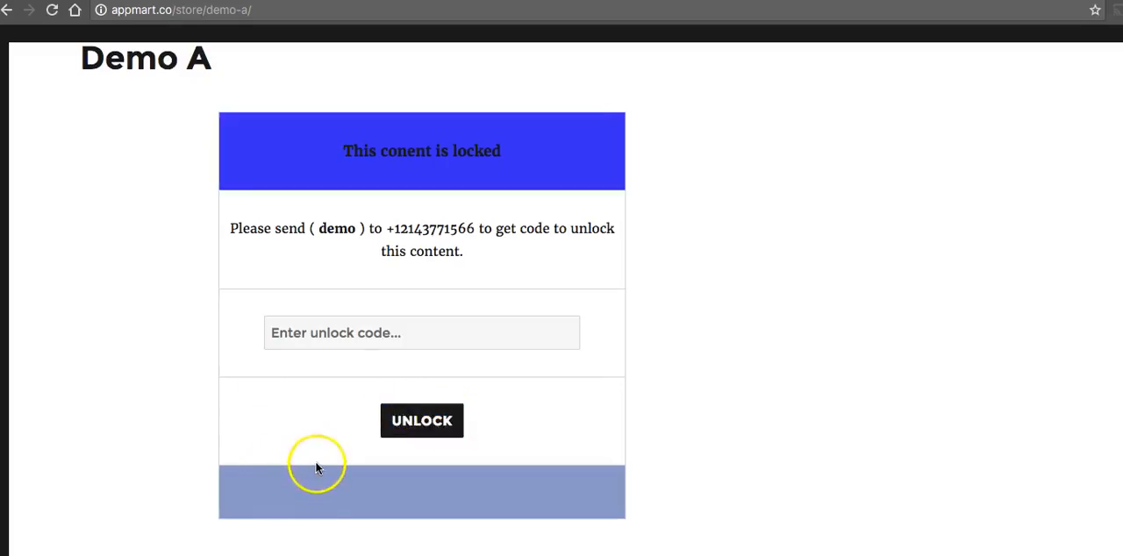
click(313, 338)
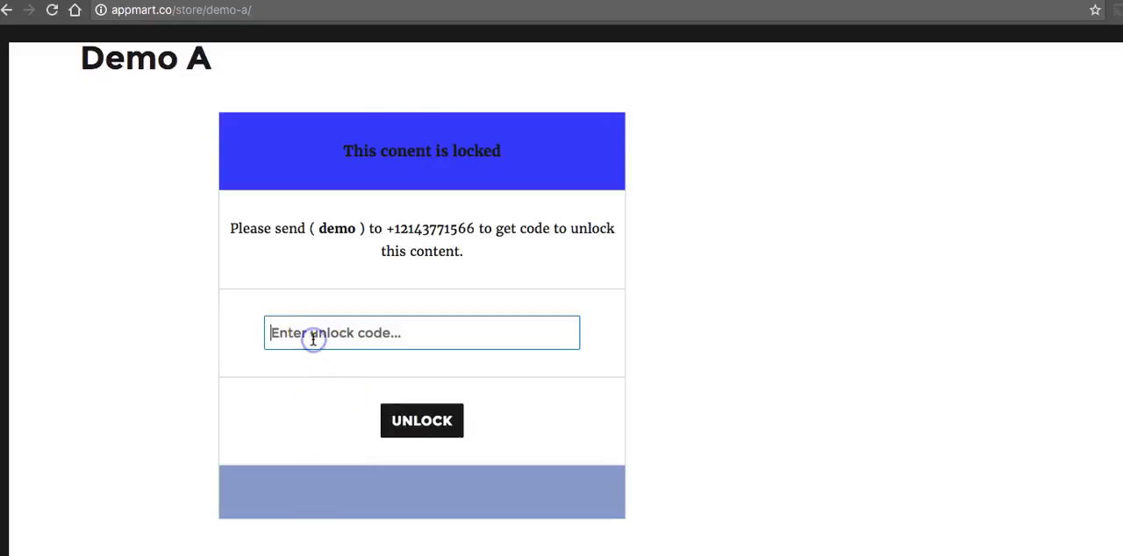
Return to the browser window with the WordPress admin and show UberLocker's list of web forms
right_click(426, 555)
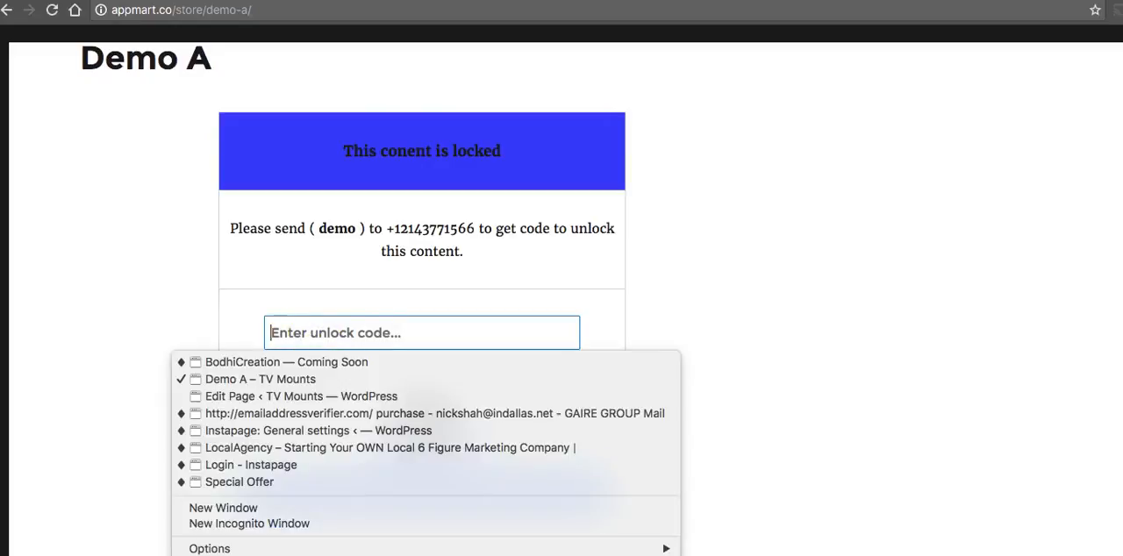
click(321, 384)
right_click(265, 554)
click(295, 396)
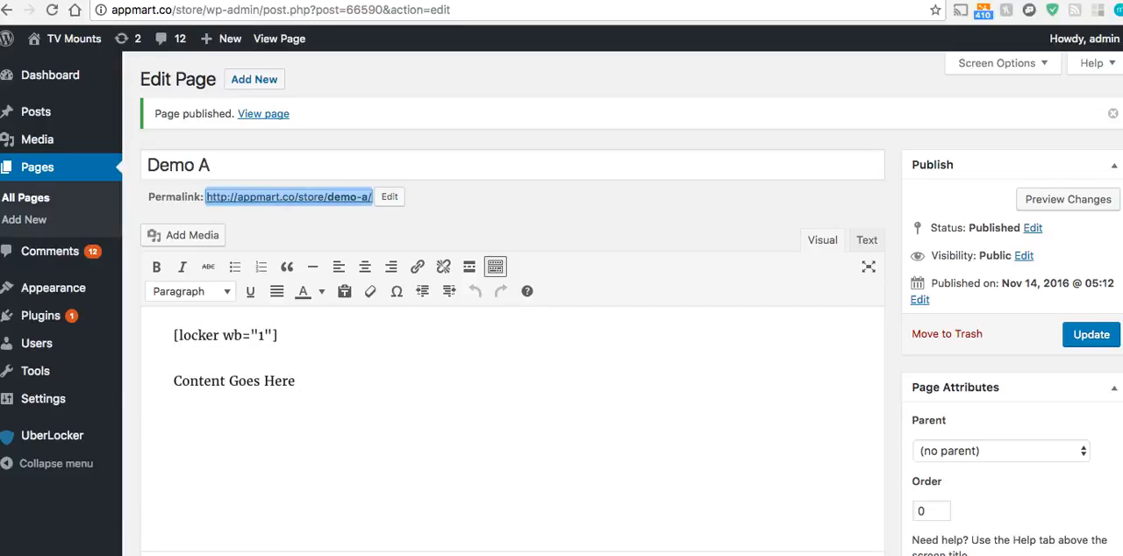
click(303, 1)
click(533, 386)
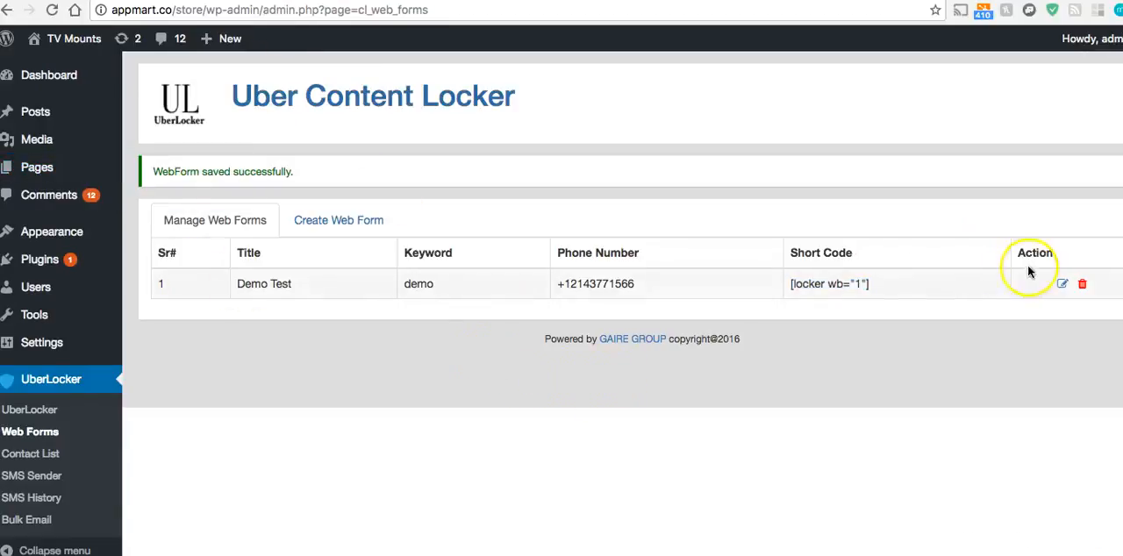
Edit the Demo Test web form, replace its unlock code with a custom one and update the form
click(1063, 284)
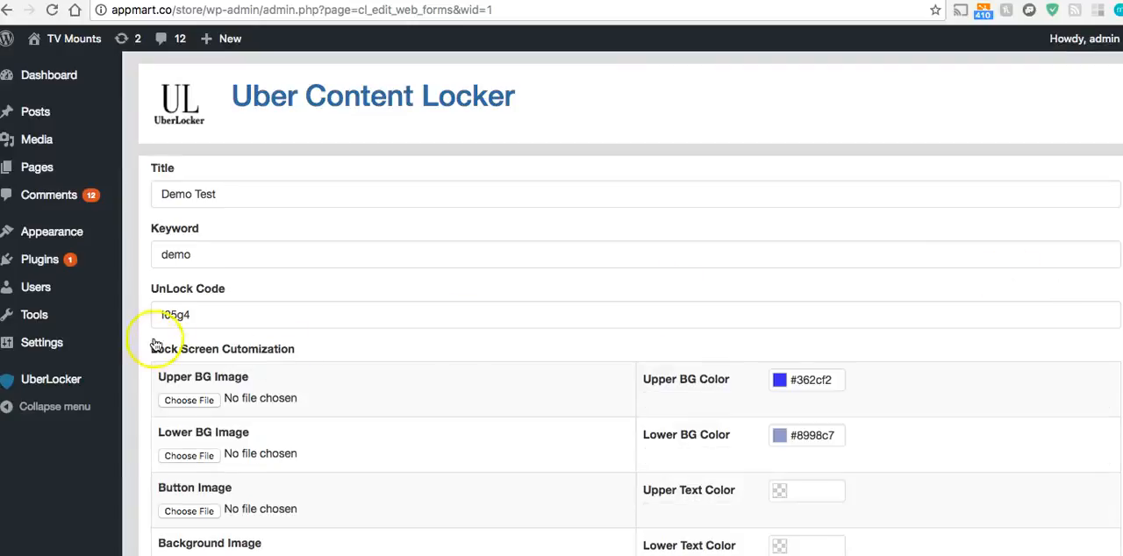
click(199, 316)
double_click(207, 316)
text(gai)
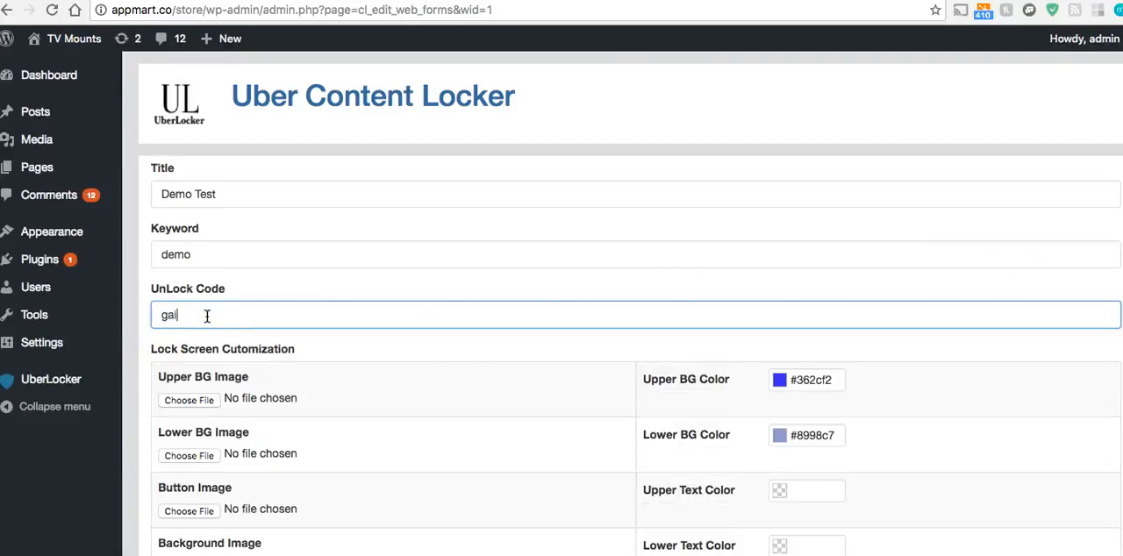
text(re)
scroll(263, 320, down, 10)
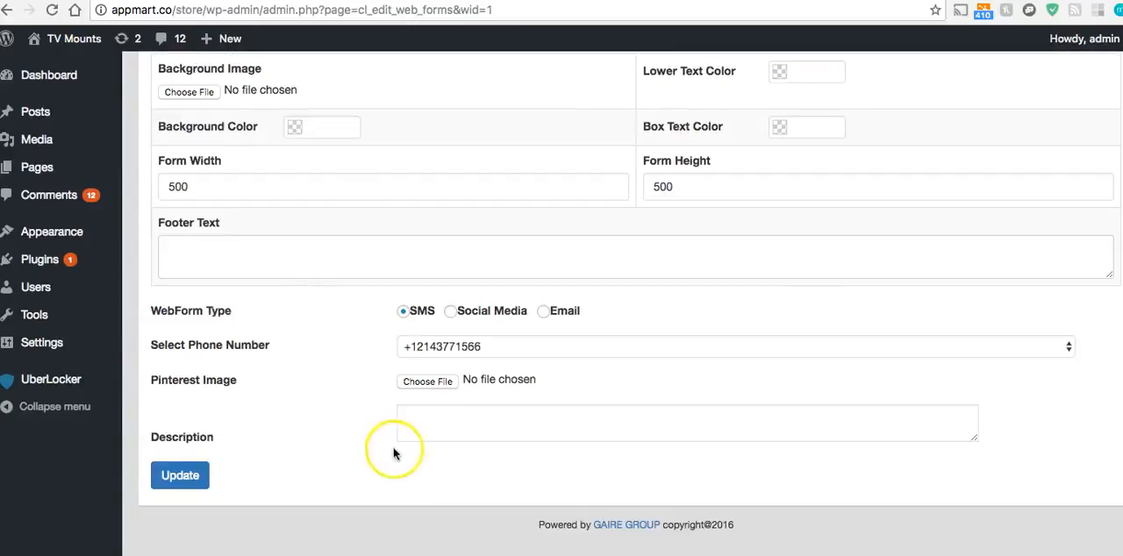
click(180, 477)
click(203, 482)
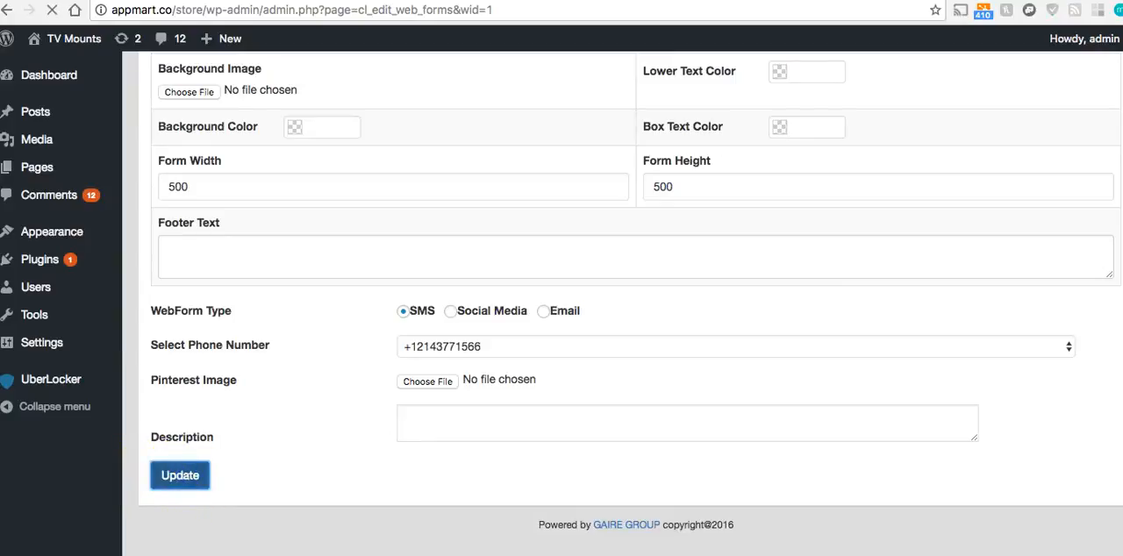
Switch to the incognito window with the Demo A page and unlock its content with the new unlock code
right_click(426, 554)
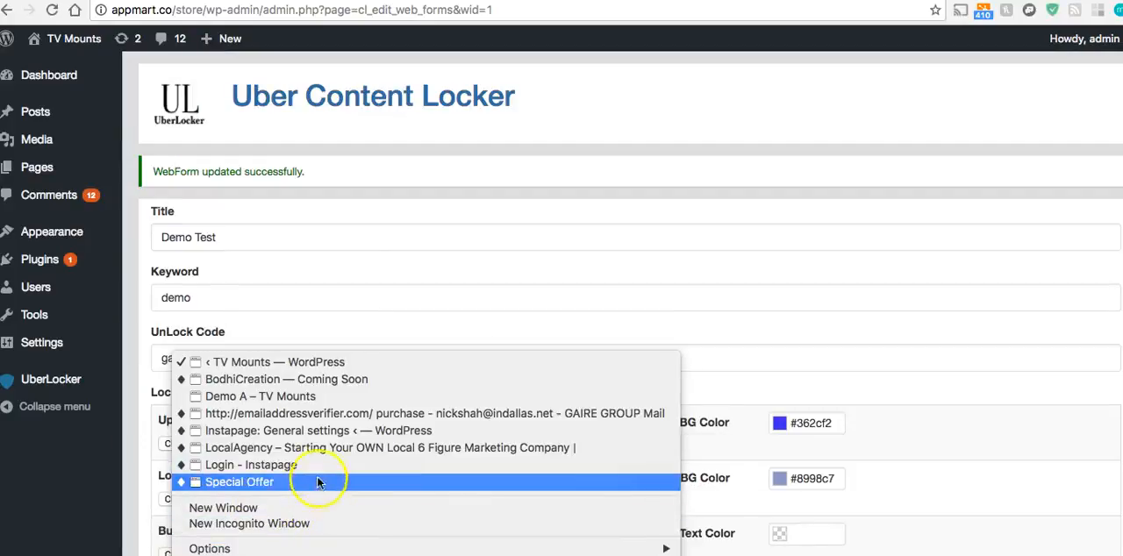
click(307, 397)
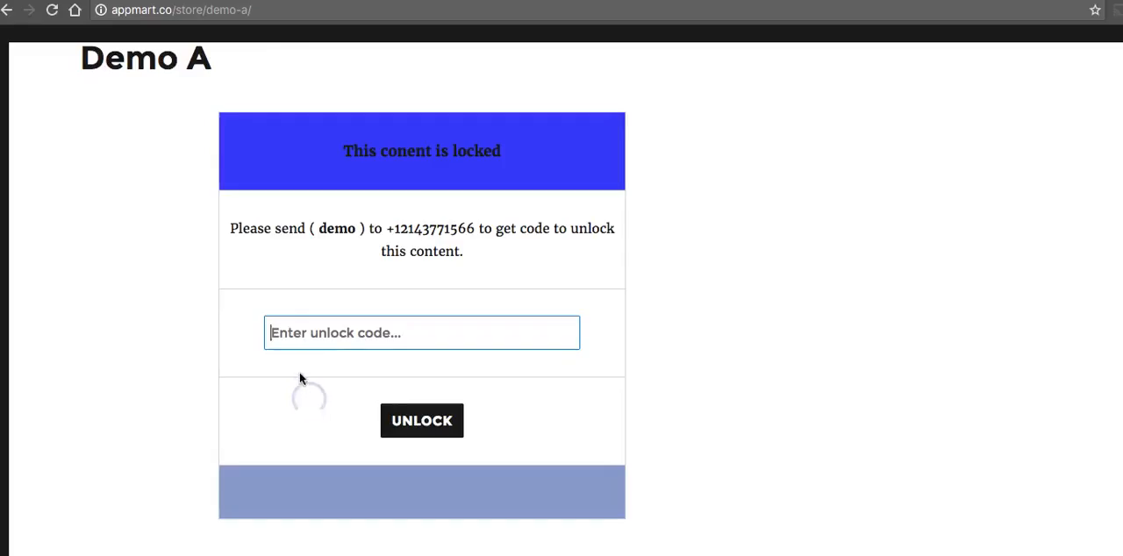
click(317, 326)
click(162, 287)
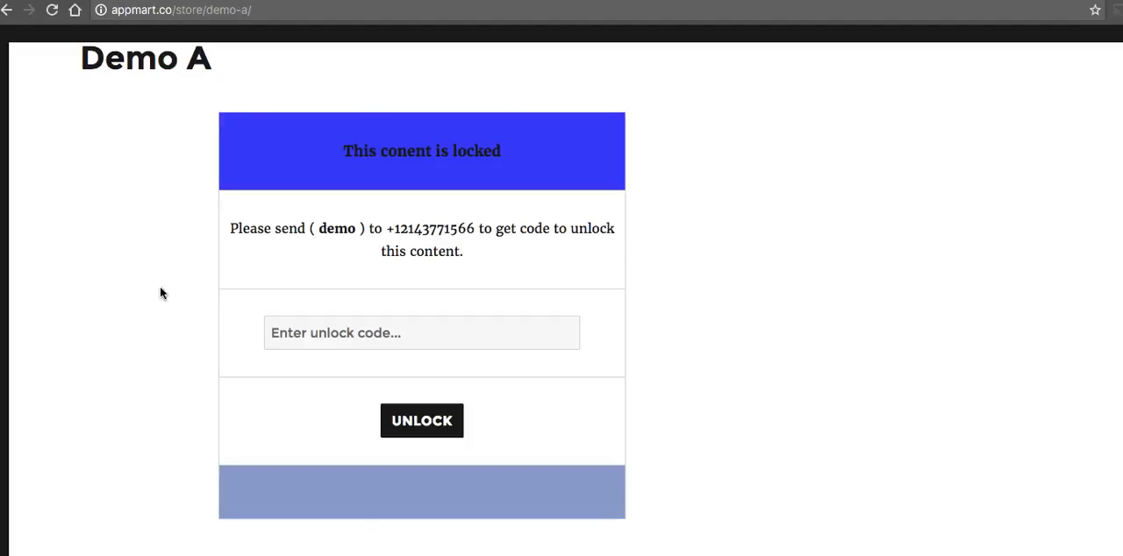
click(341, 330)
text(gaire)
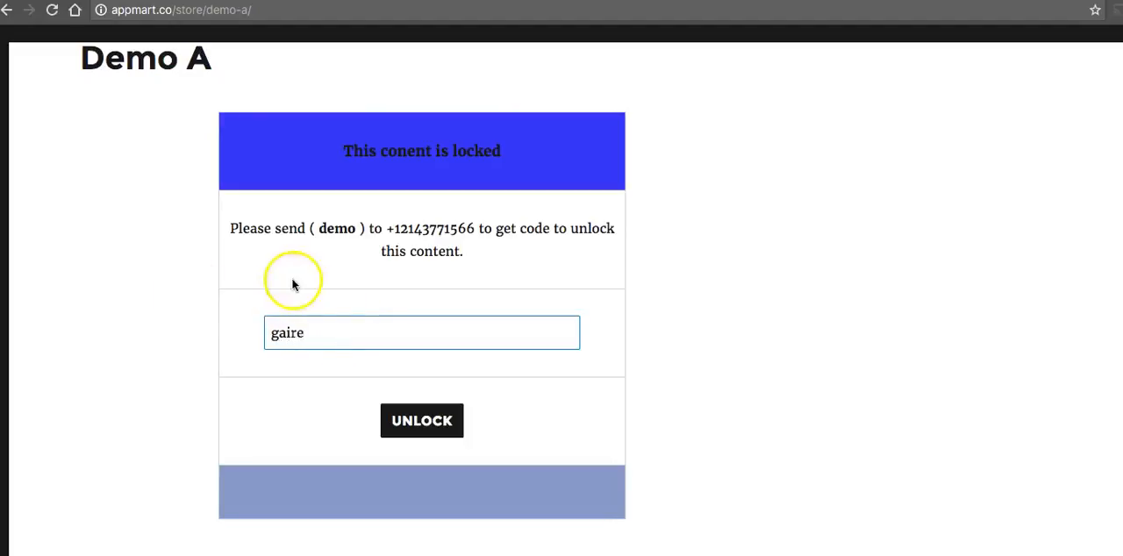
click(437, 420)
click(368, 365)
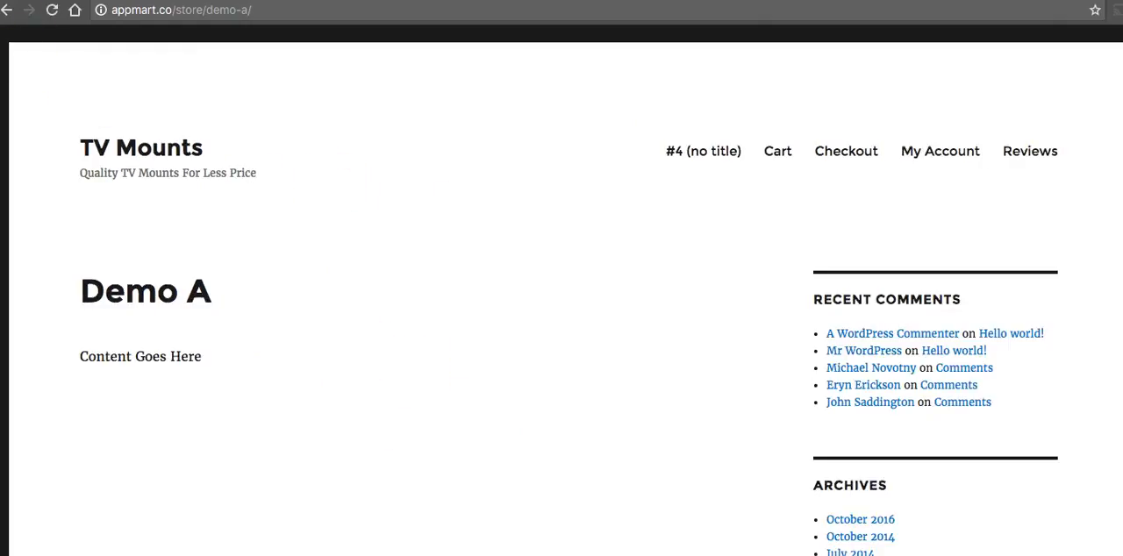
Switch back to the WordPress admin window and open UberLocker's contact list
right_click(427, 554)
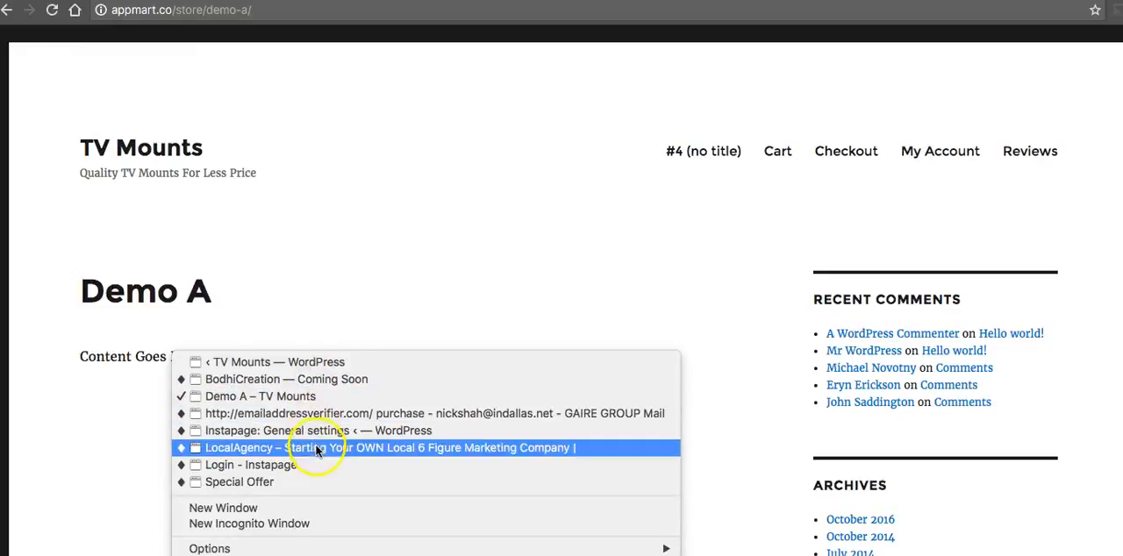
click(297, 364)
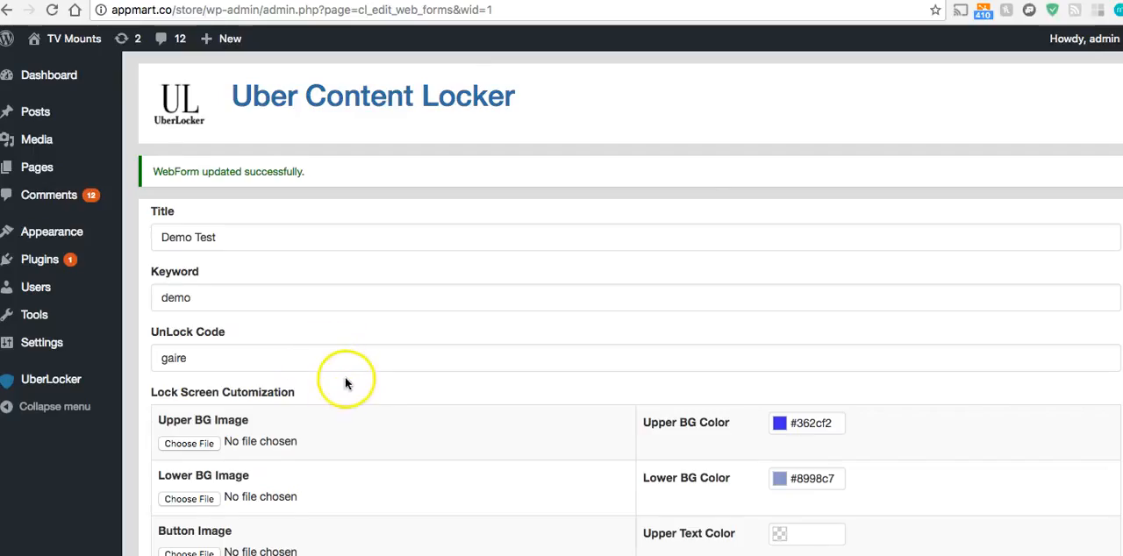
scroll(290, 333, down, 2)
mouse_move(49, 379)
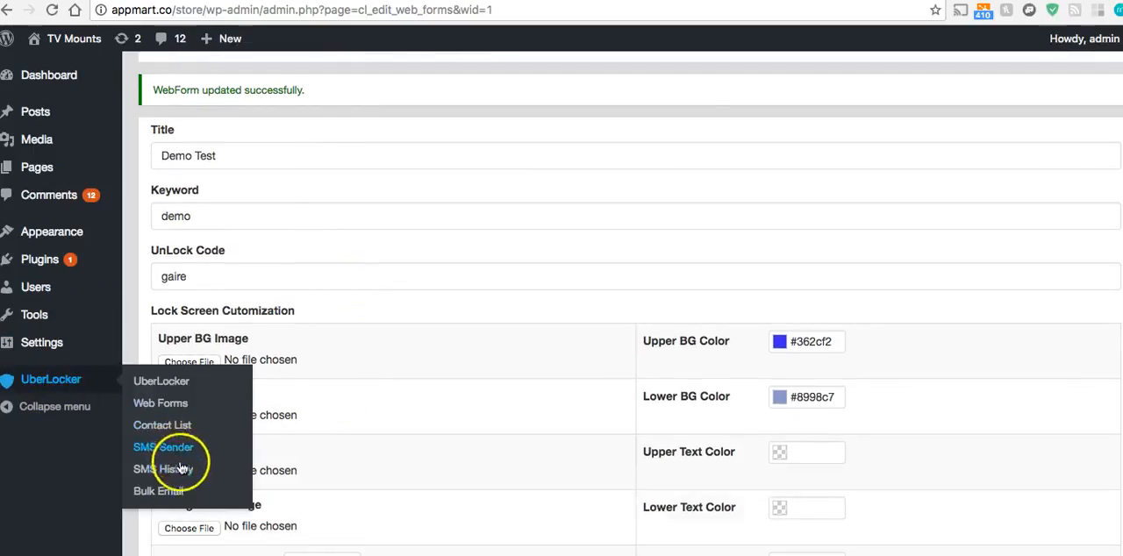
click(169, 427)
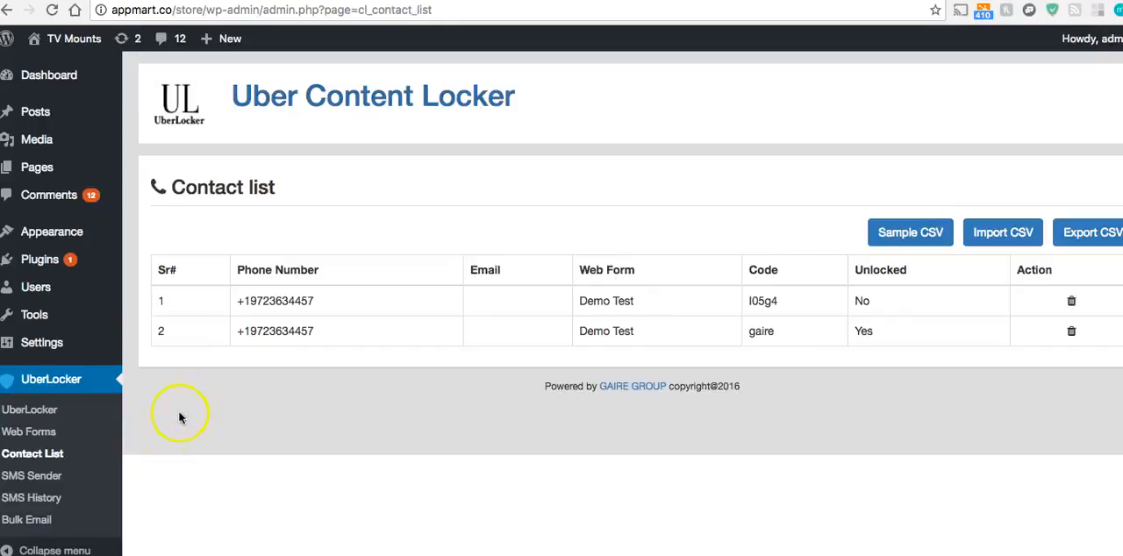
Examine the phone number, code and unlocked status of each entry in the contact list
double_click(276, 330)
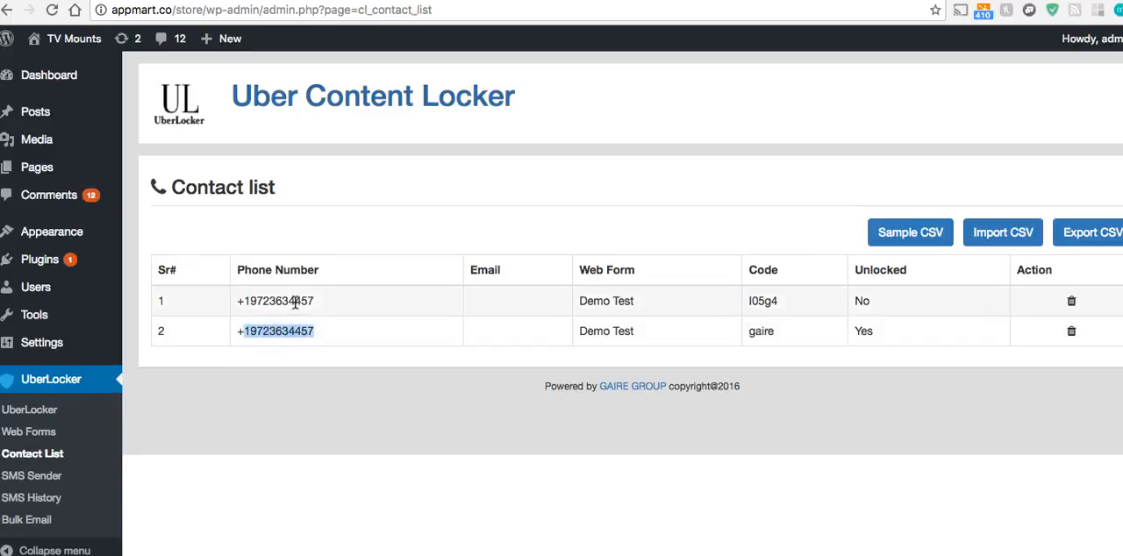
triple_click(264, 302)
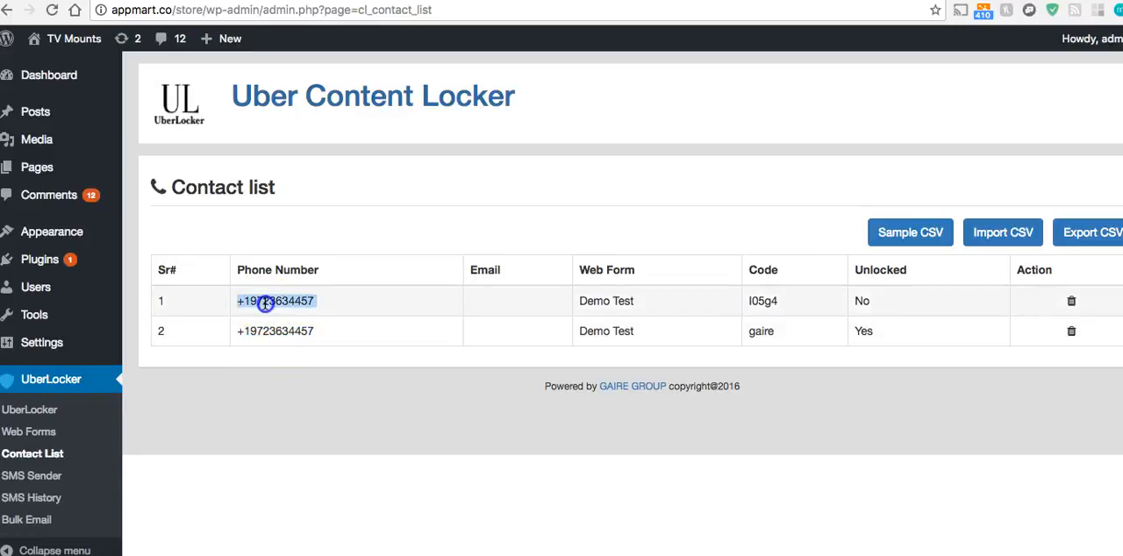
click(245, 302)
drag(238, 302, 339, 302)
drag(877, 301, 848, 301)
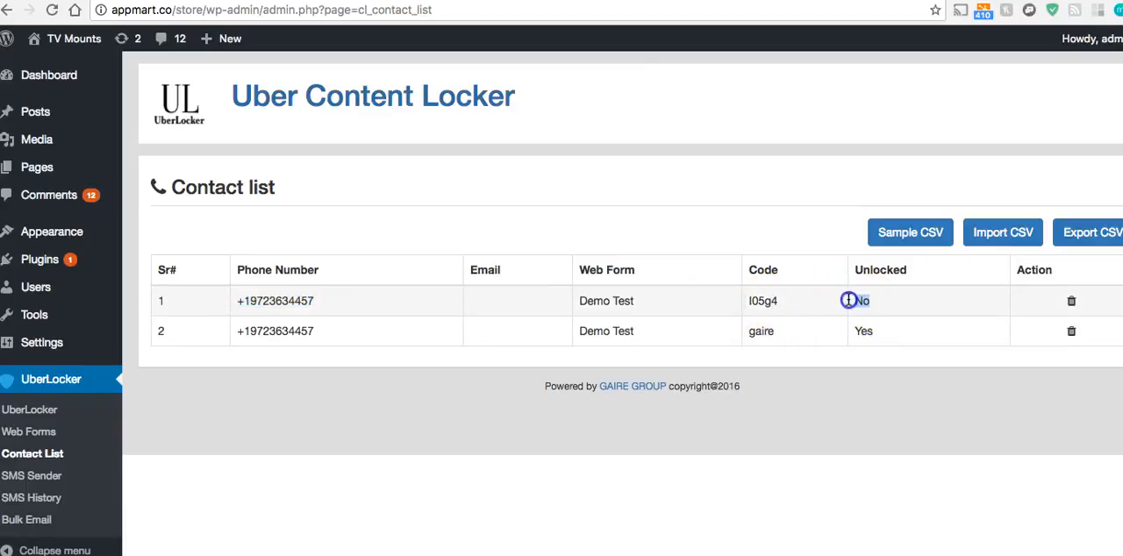
drag(775, 330, 744, 313)
click(748, 301)
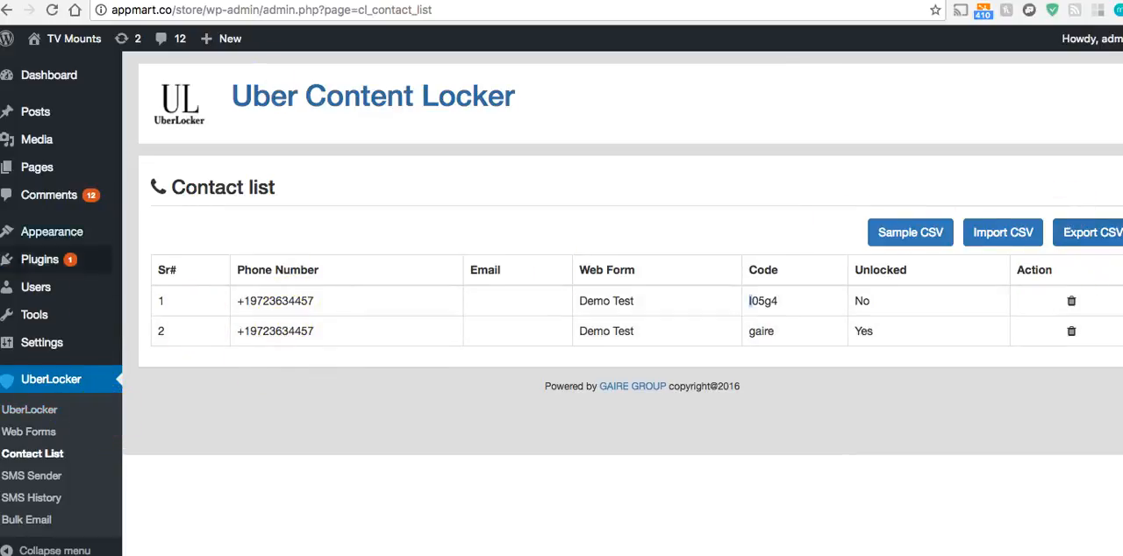
Open UberLocker's SMS Sender and select the Demo Test subscriber list as the recipients
click(54, 476)
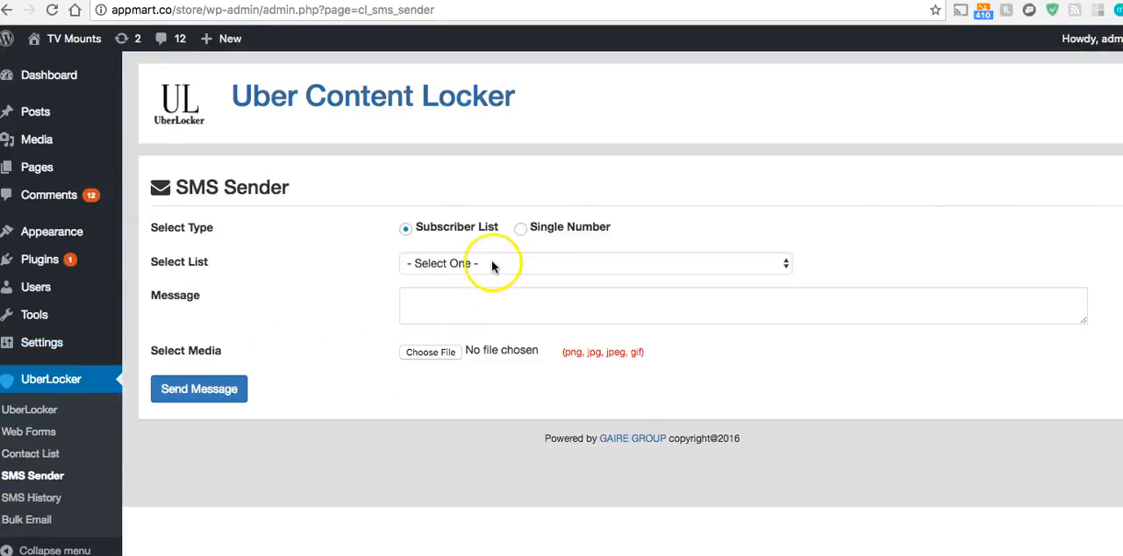
click(492, 264)
click(489, 281)
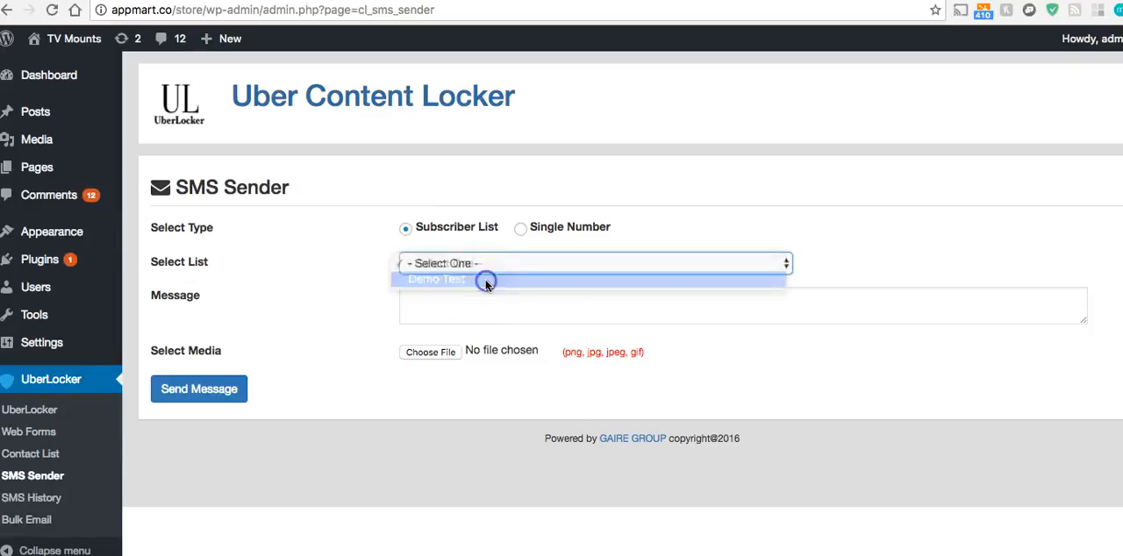
click(467, 298)
click(454, 263)
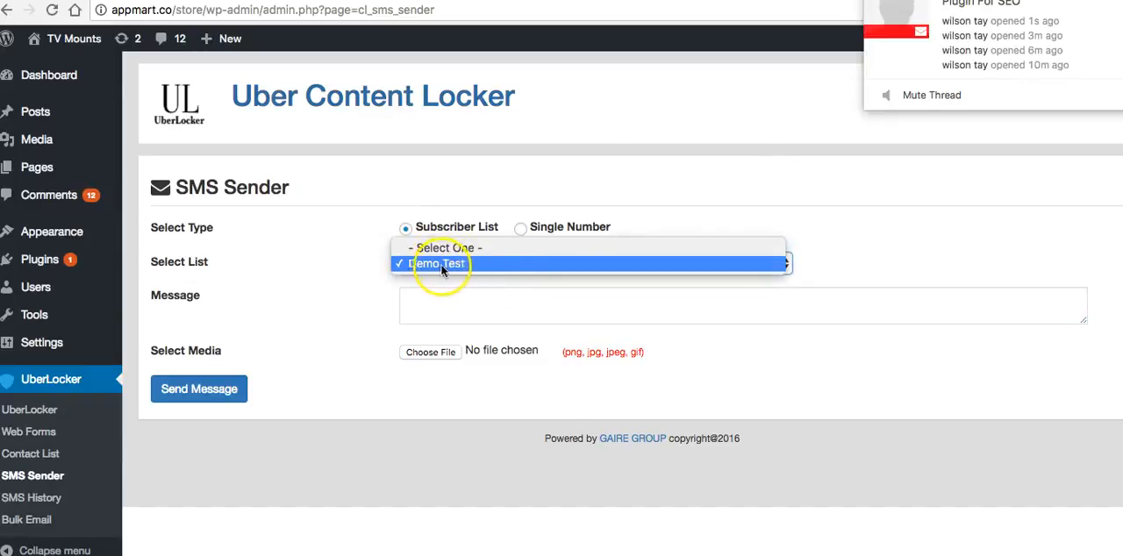
key(Escape)
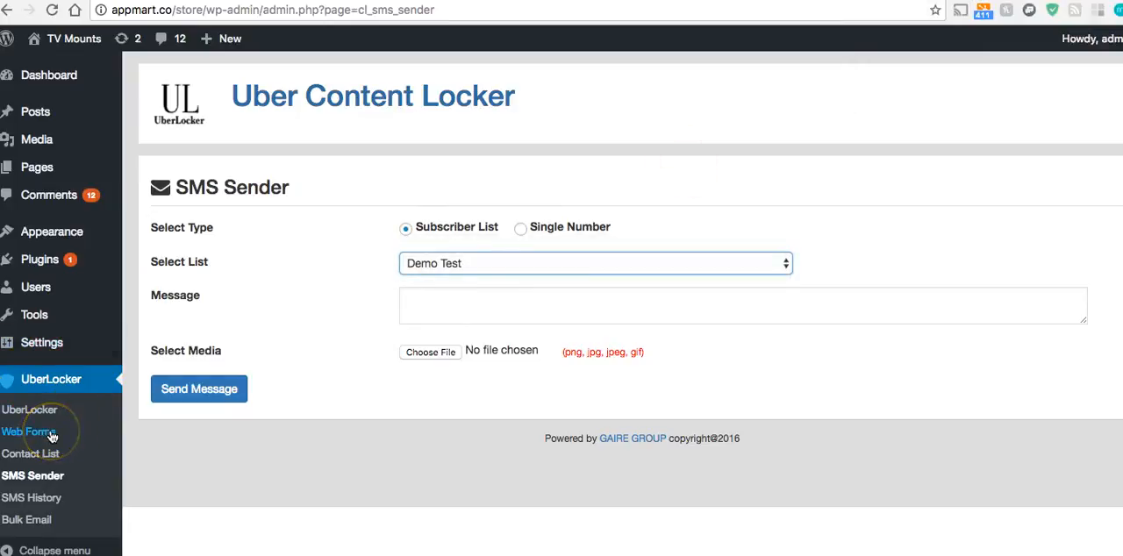
Check the Single Number option, return to Subscriber List, and send the message "test" to the Demo Test list
click(520, 229)
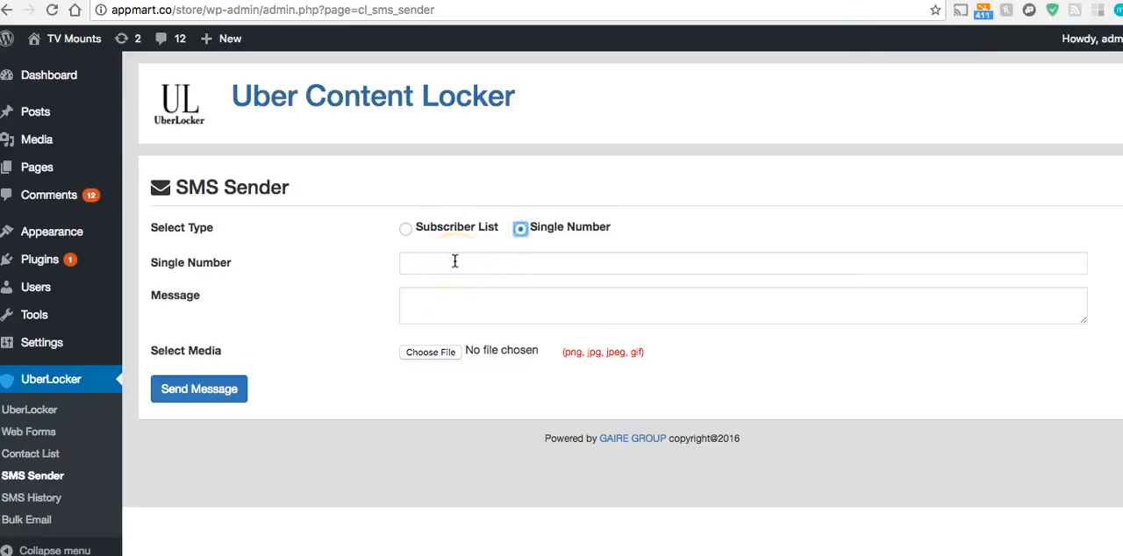
click(405, 231)
click(456, 295)
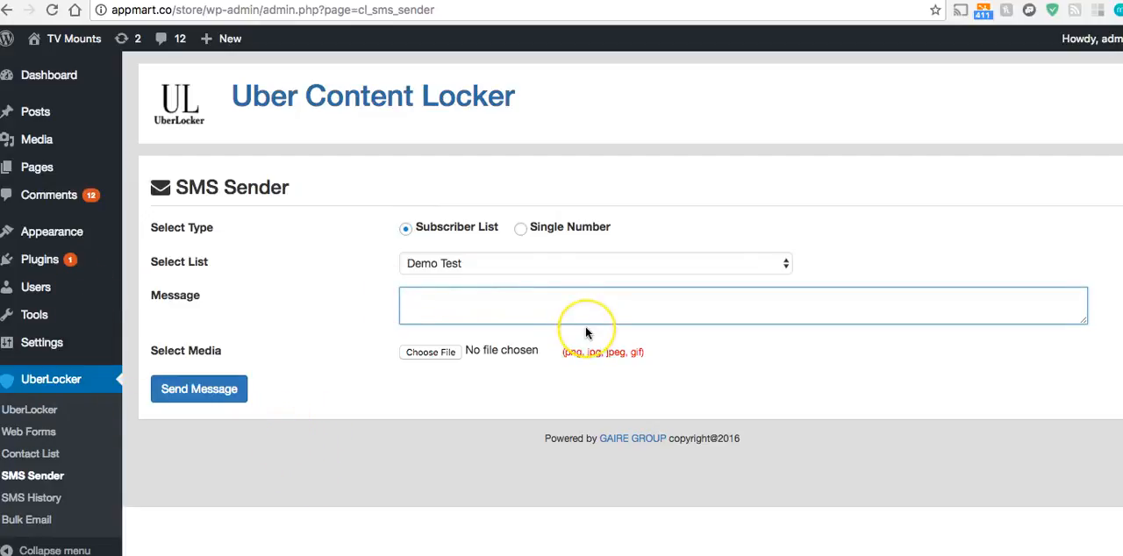
text(test)
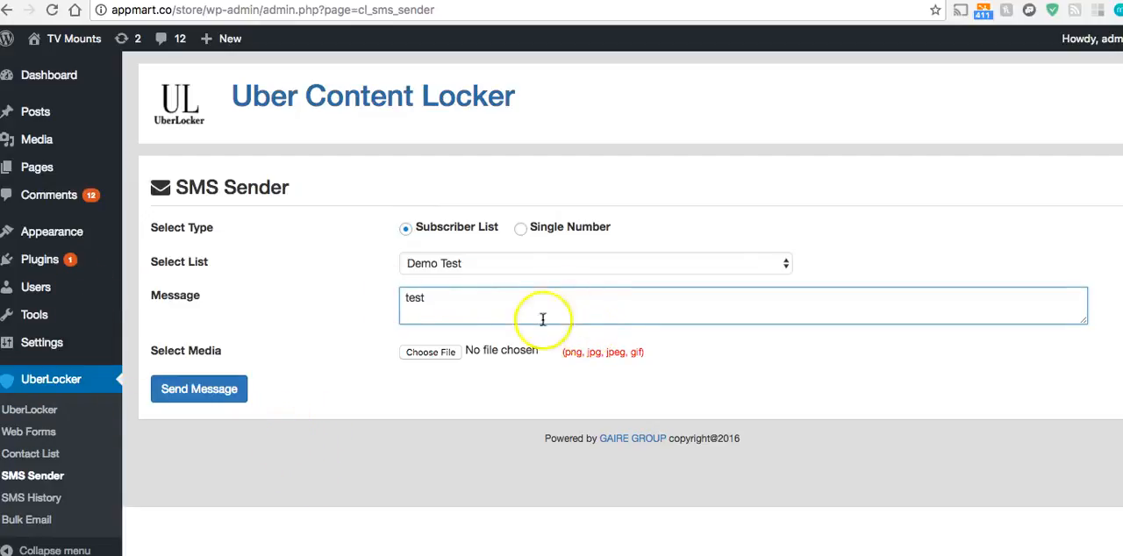
click(235, 390)
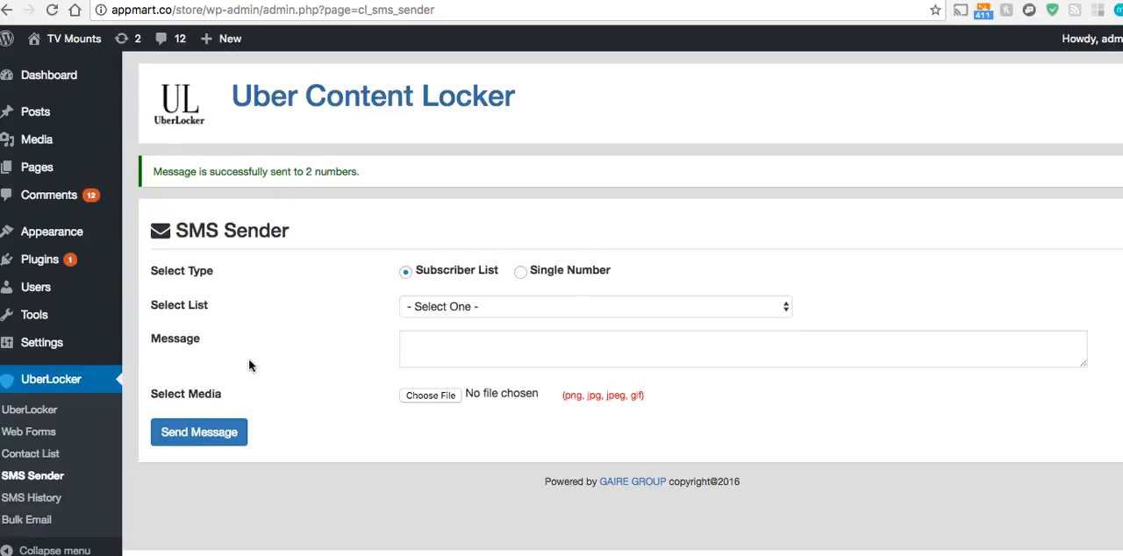
Open the Demo Test web form for editing and go to its WebForm Type settings
click(51, 434)
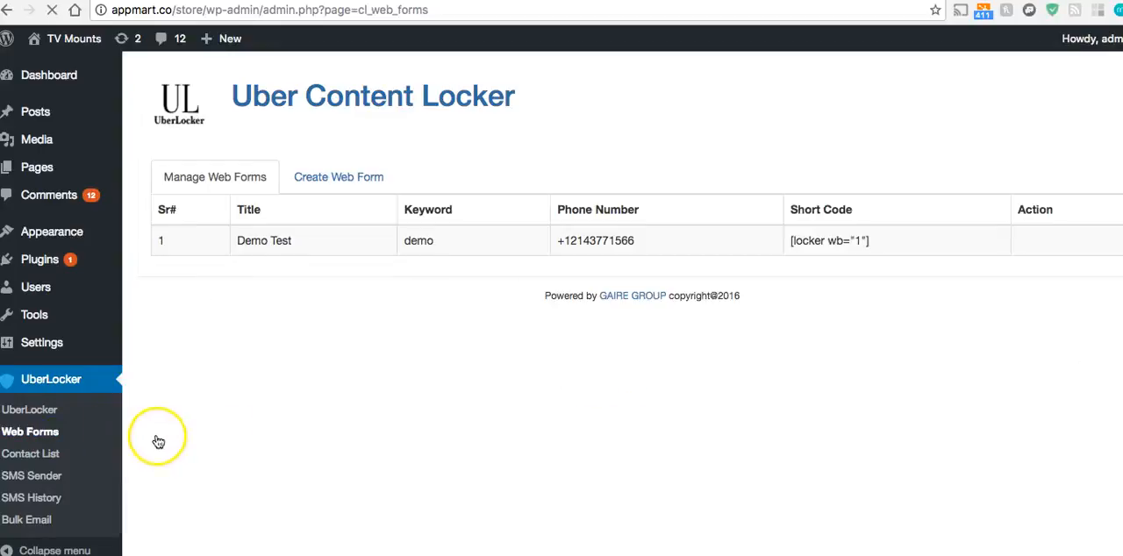
click(1061, 240)
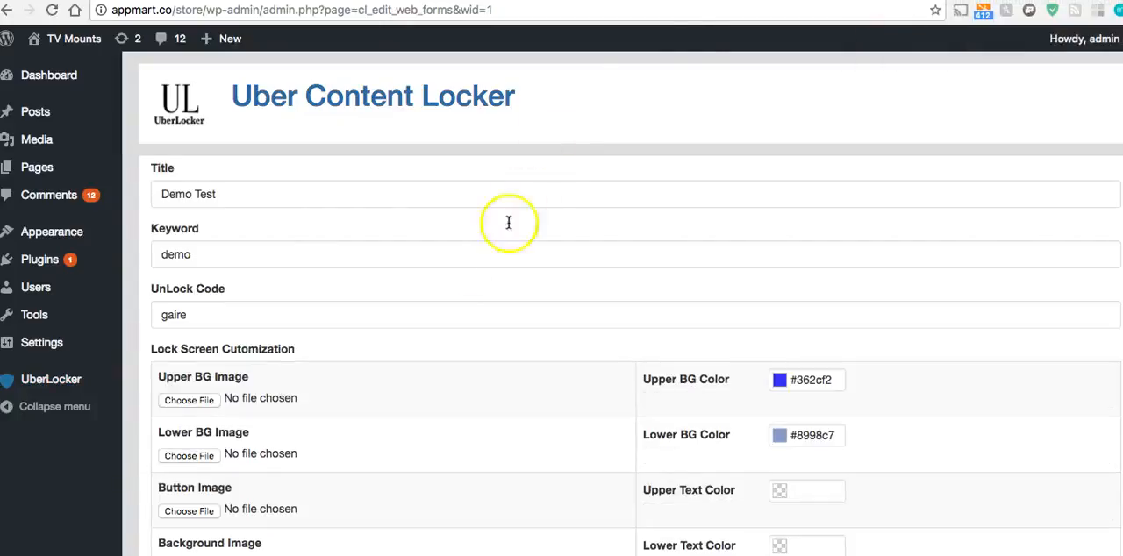
scroll(419, 283, down, 5)
scroll(419, 277, down, 3)
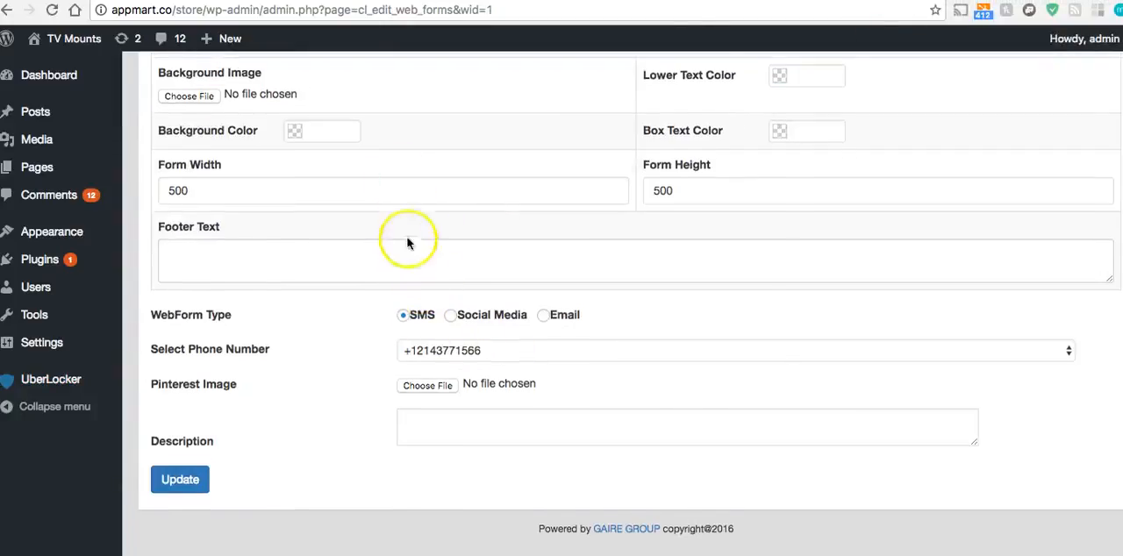
scroll(409, 240, up, 10)
scroll(386, 213, down, 4)
scroll(395, 253, down, 1)
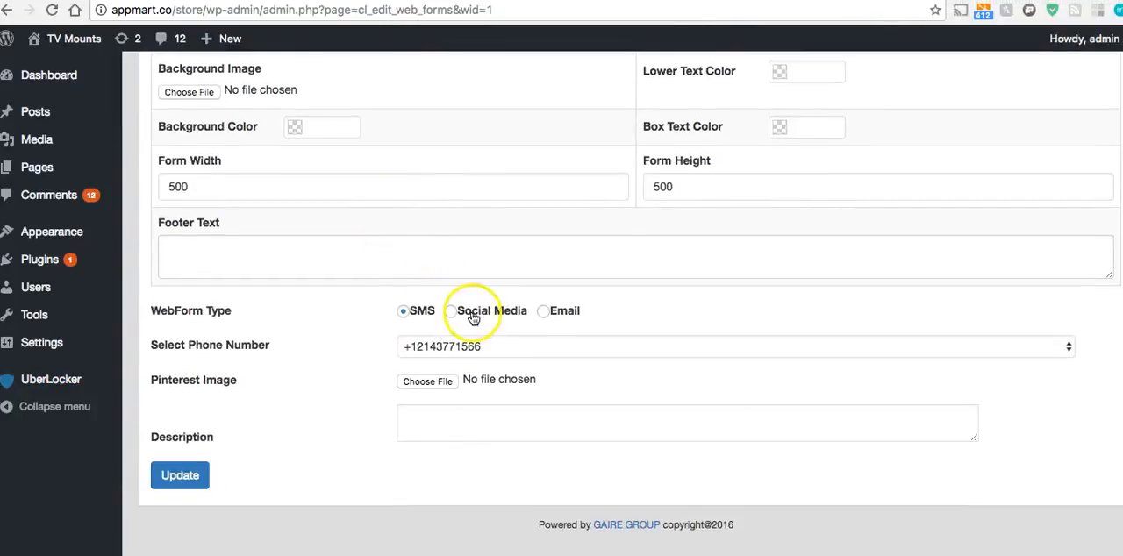
click(455, 312)
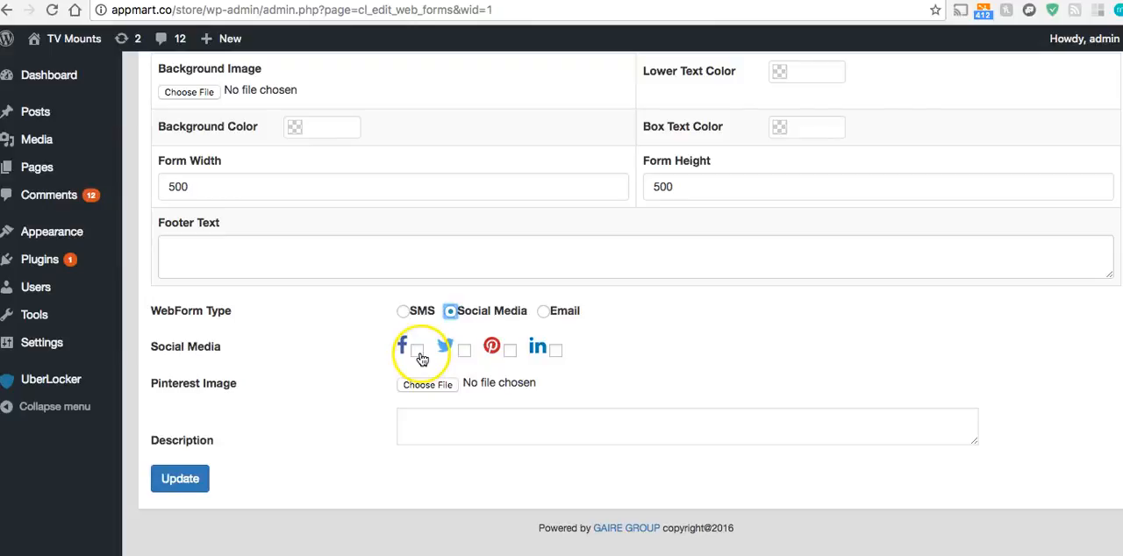
click(466, 352)
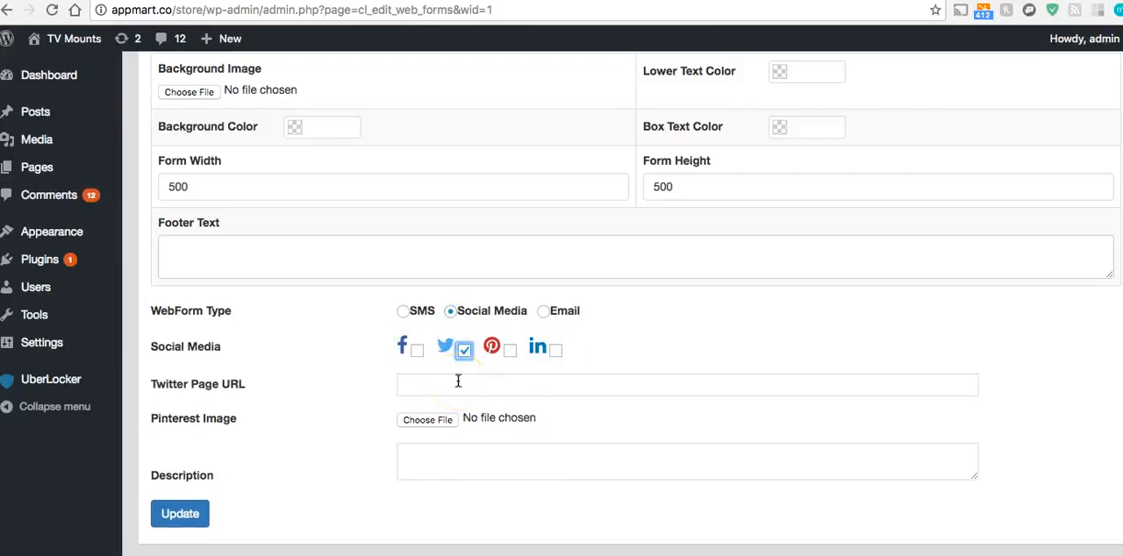
click(464, 350)
click(412, 352)
click(412, 352)
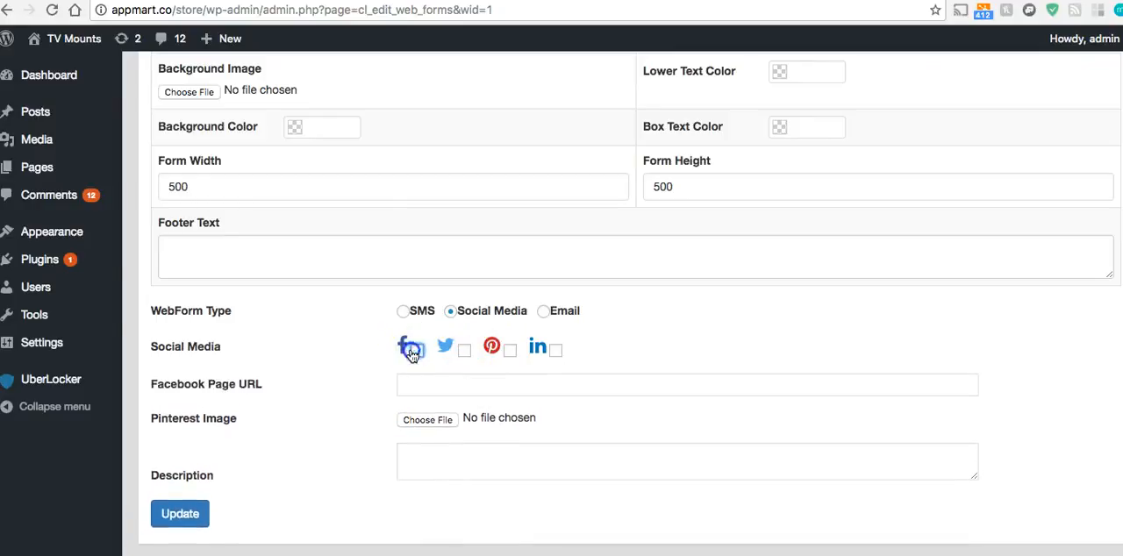
click(51, 9)
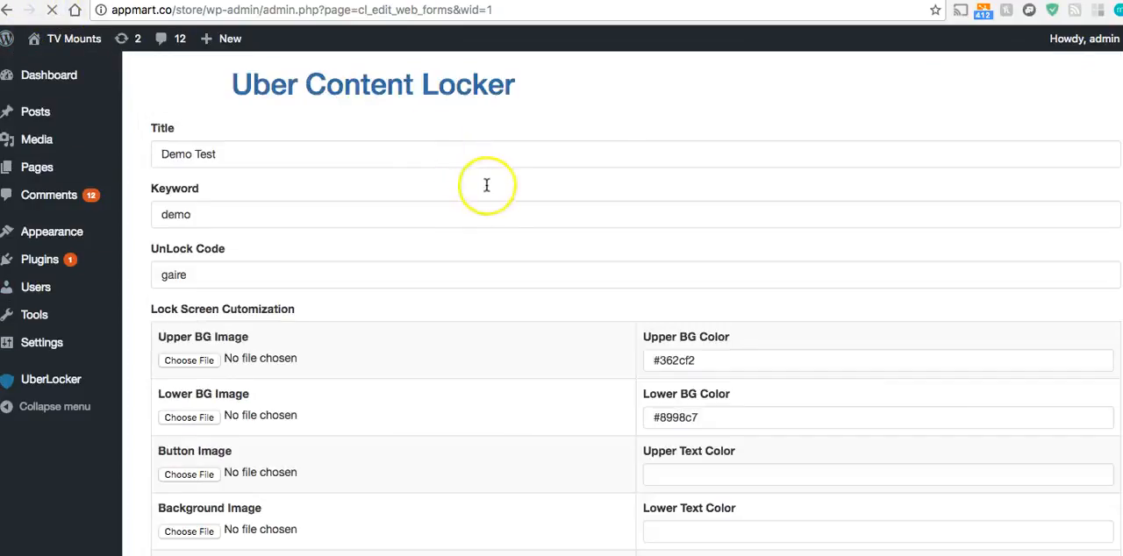
Set the Demo Test form's WebForm Type to Social Media and enable Twitter
click(464, 313)
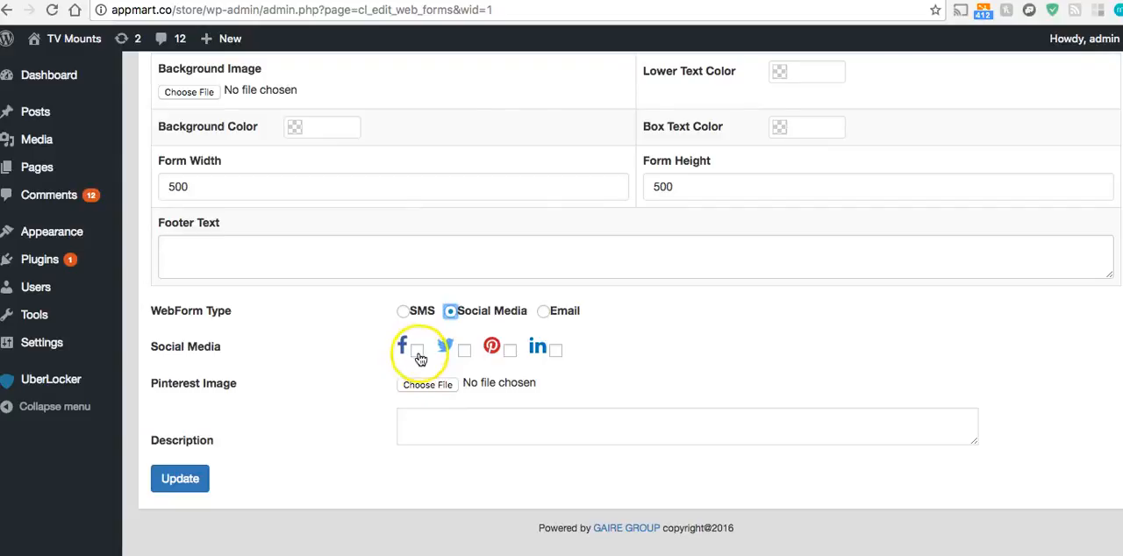
click(464, 350)
click(459, 387)
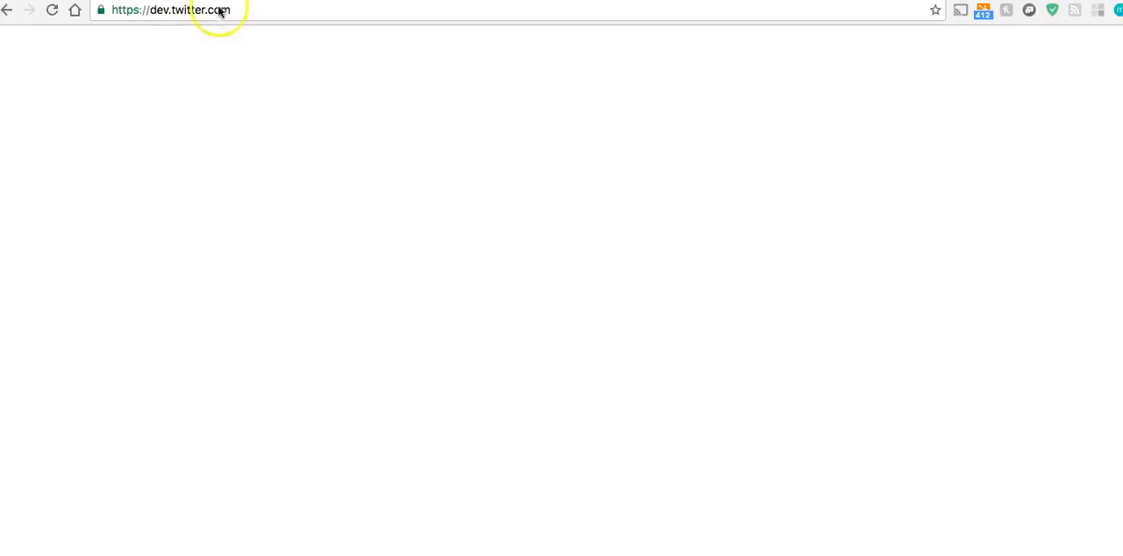
Go to twitter.com, open the GreatSteals.com profile and copy its page address
click(230, 9)
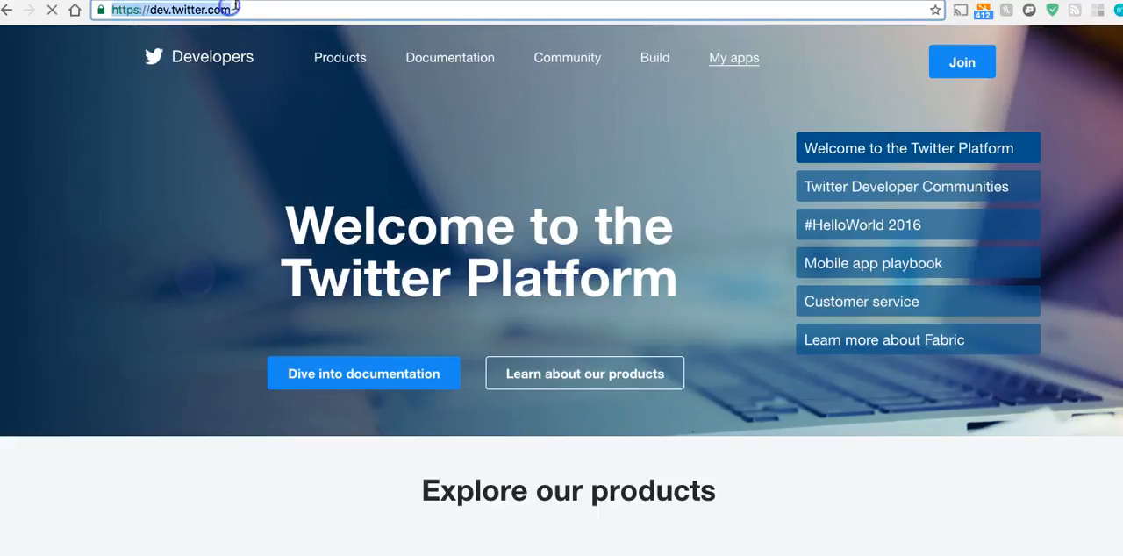
text(tw)
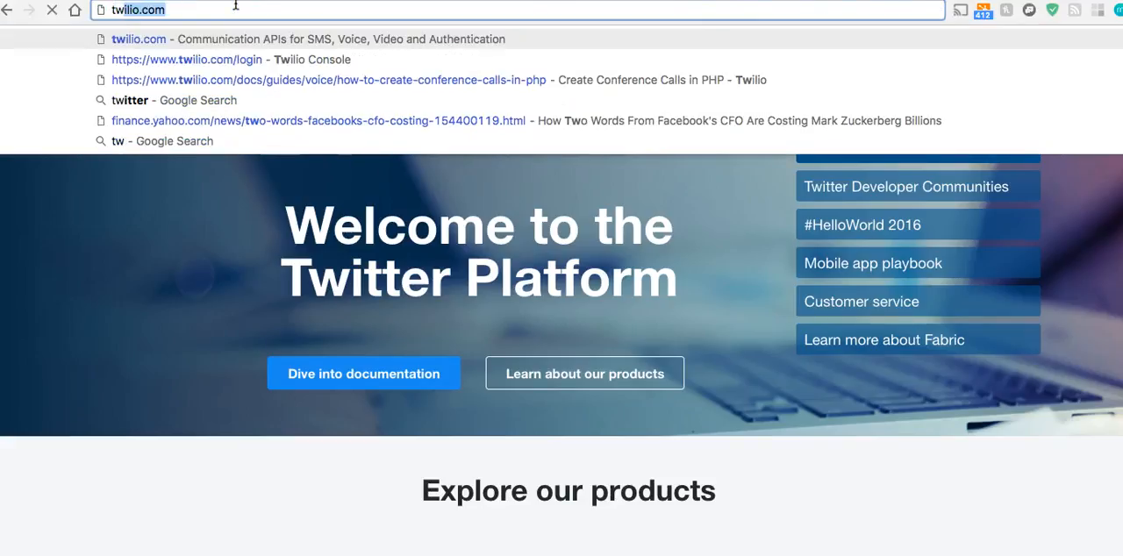
text(itter)
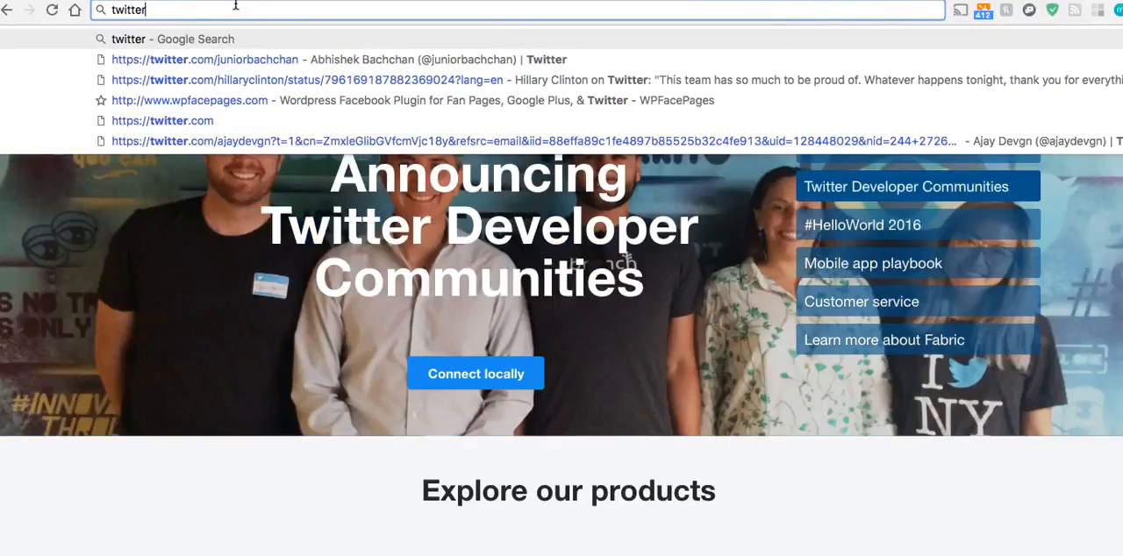
text(.com)
key(Return)
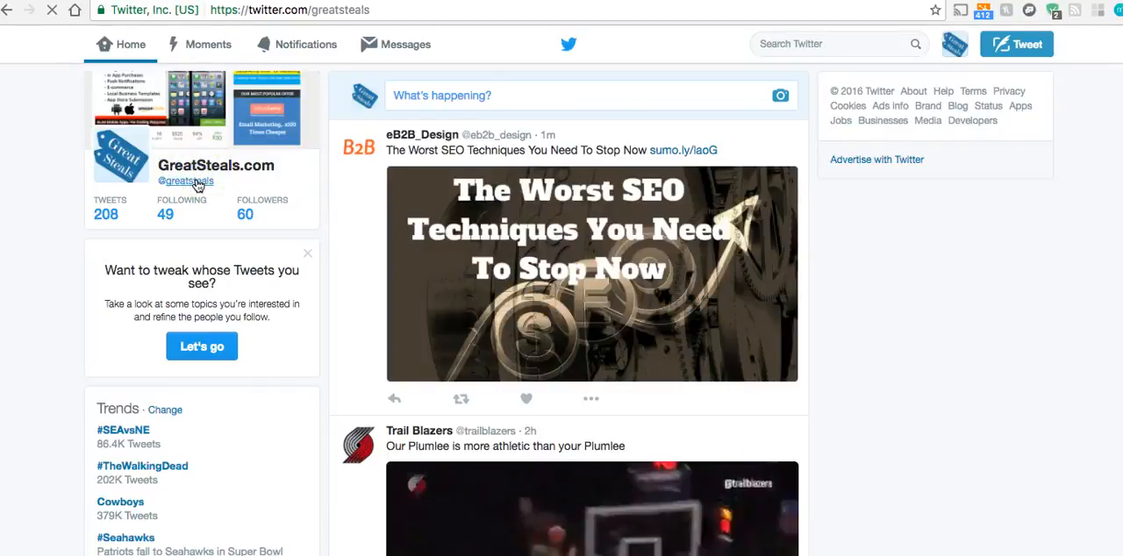
click(391, 14)
key(super+c)
right_click(392, 14)
click(412, 20)
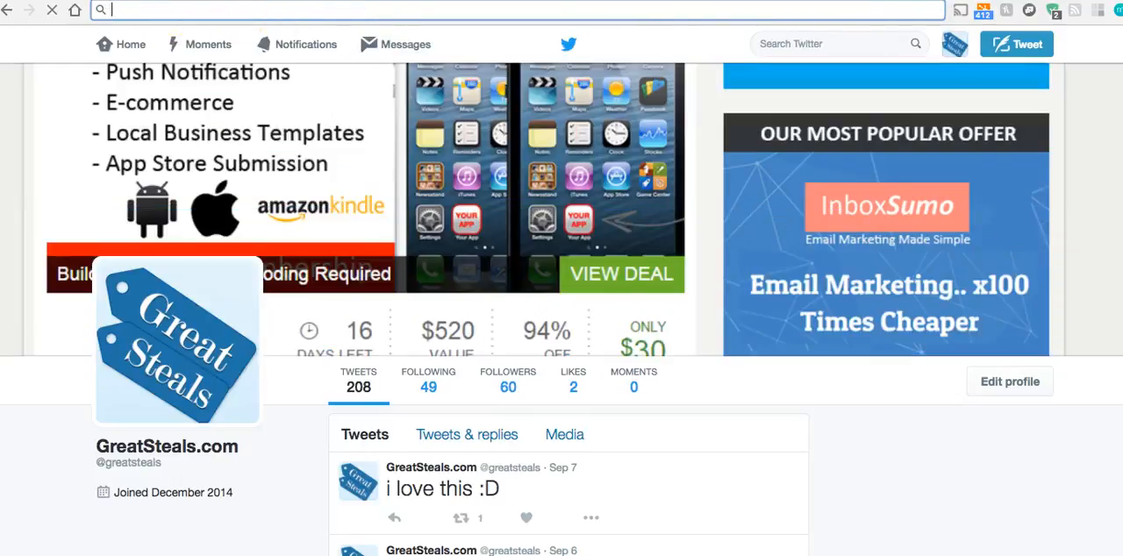
key(ctrl+shift+Tab)
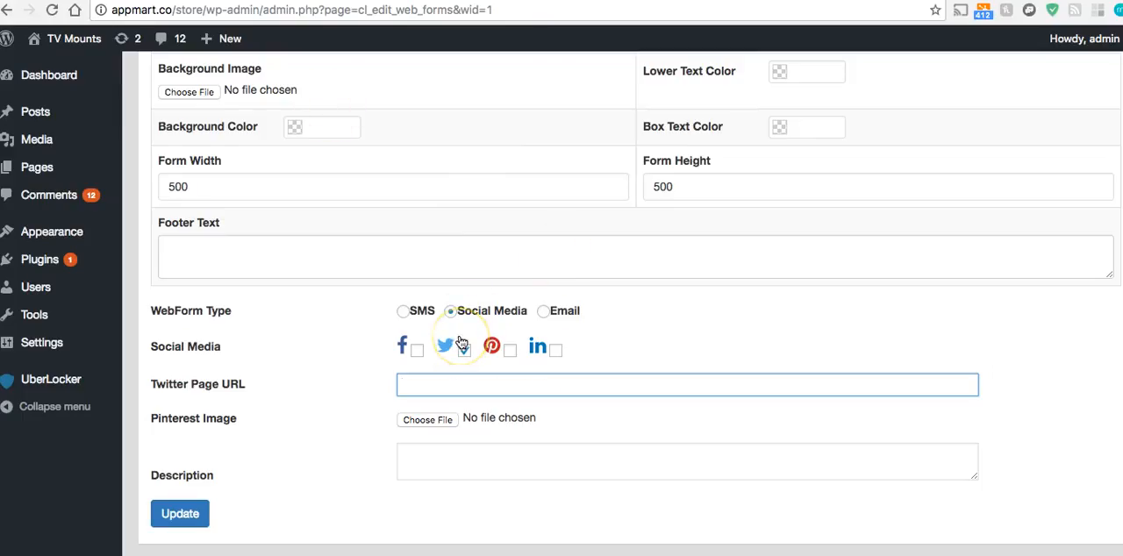
key(super+v)
click(417, 349)
click(445, 385)
click(457, 406)
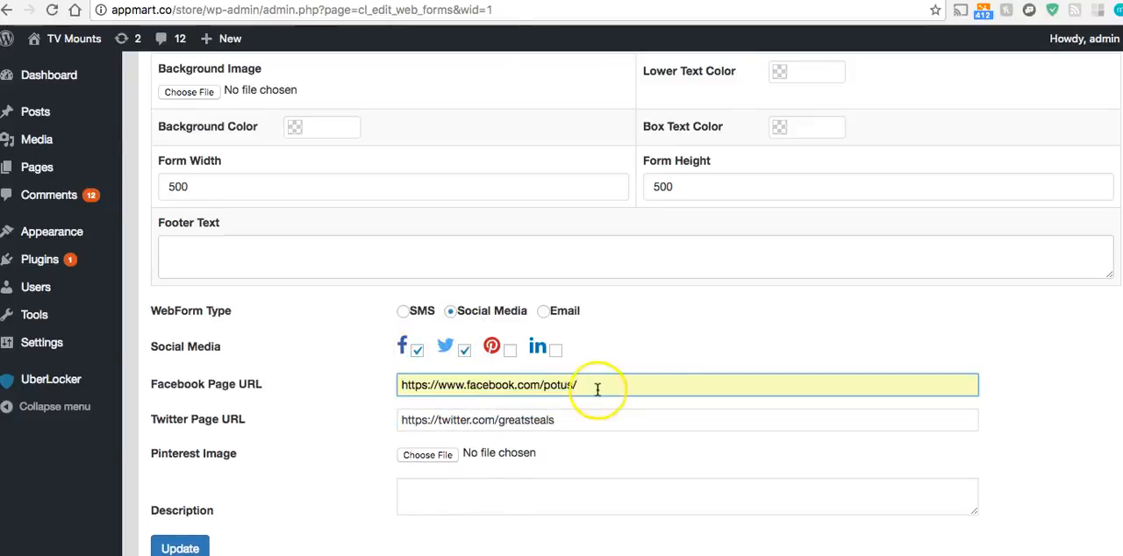
key(BackSpace)
text(/)
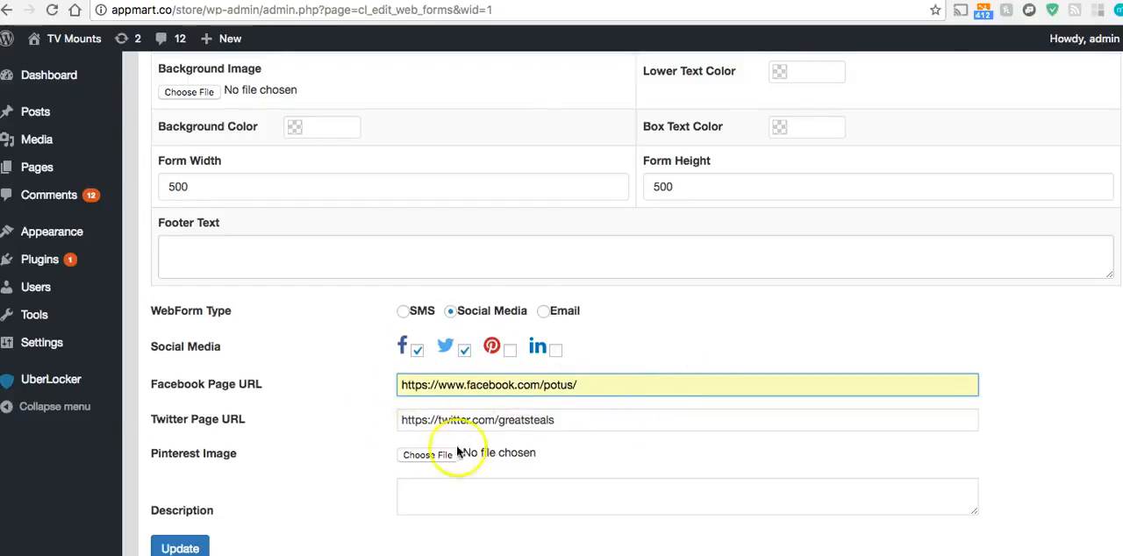
Try the Pinterest and LinkedIn options, leave only Facebook and Twitter enabled, and update the form
scroll(237, 417, down, 2)
click(511, 279)
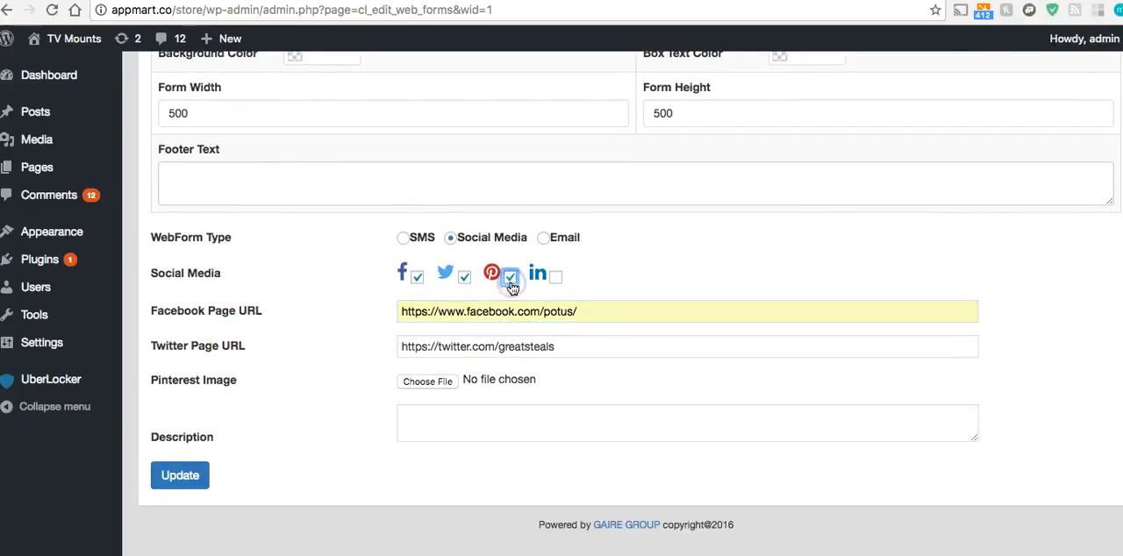
click(555, 277)
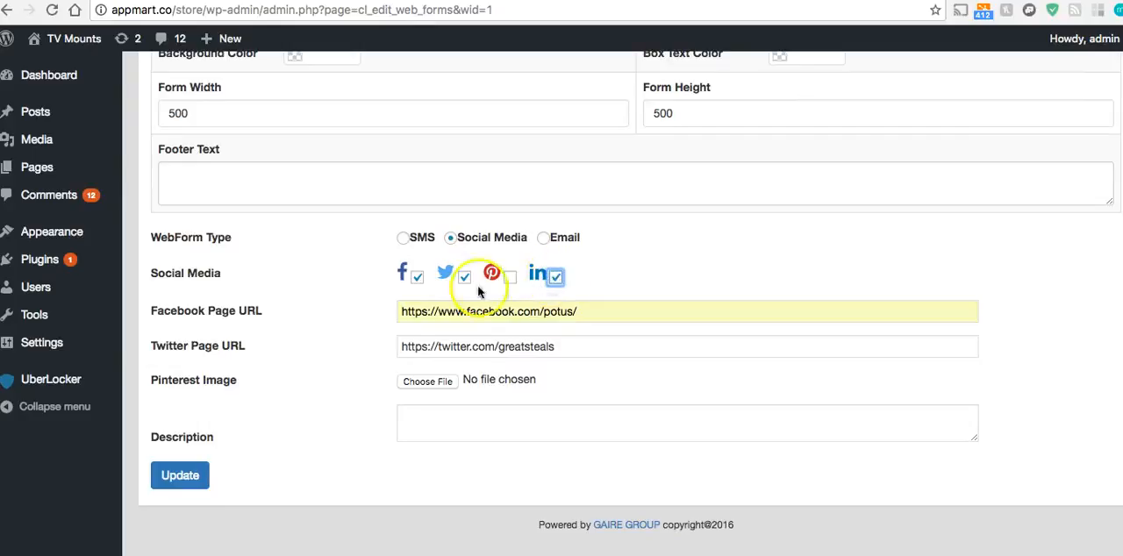
click(557, 278)
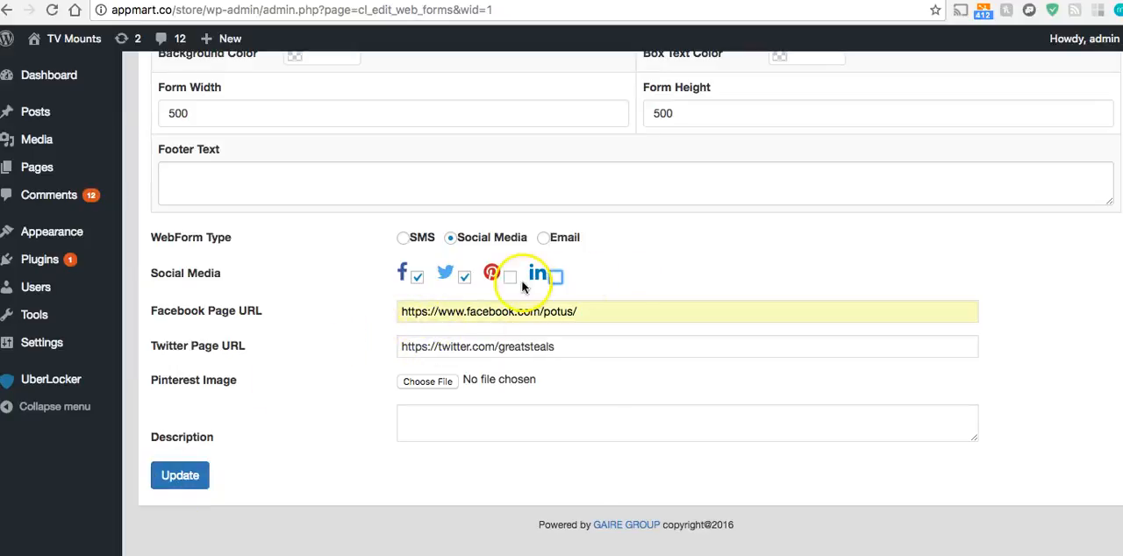
click(186, 466)
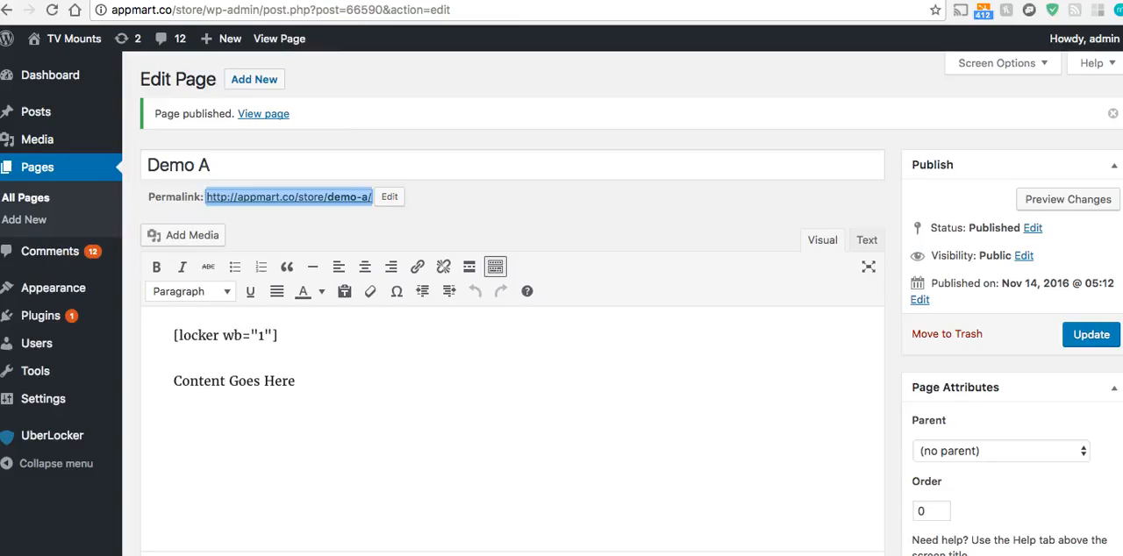
Open the Demo A page's permalink in an incognito window and copy its address
right_click(306, 198)
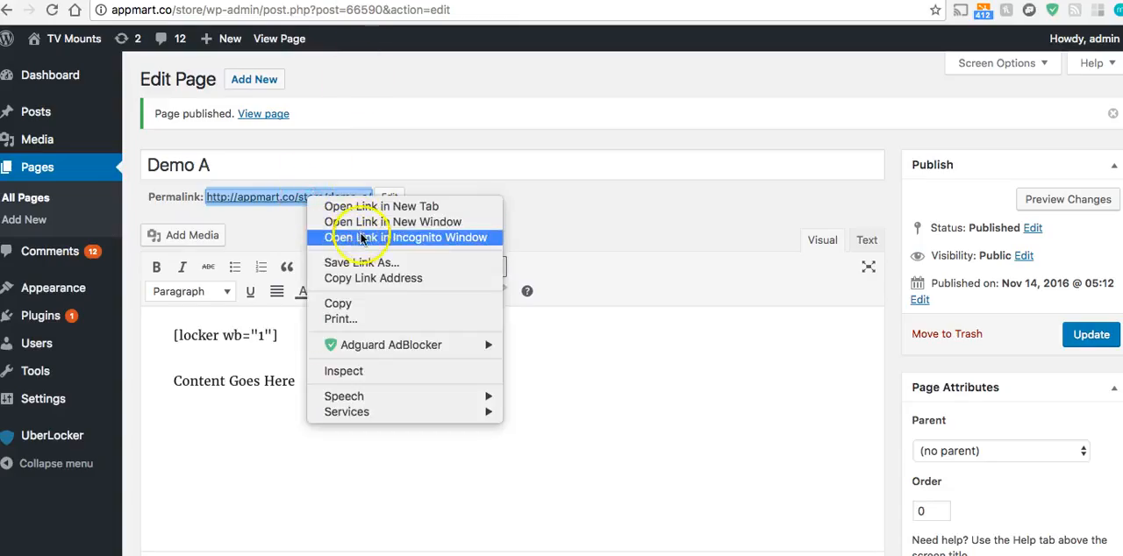
click(399, 242)
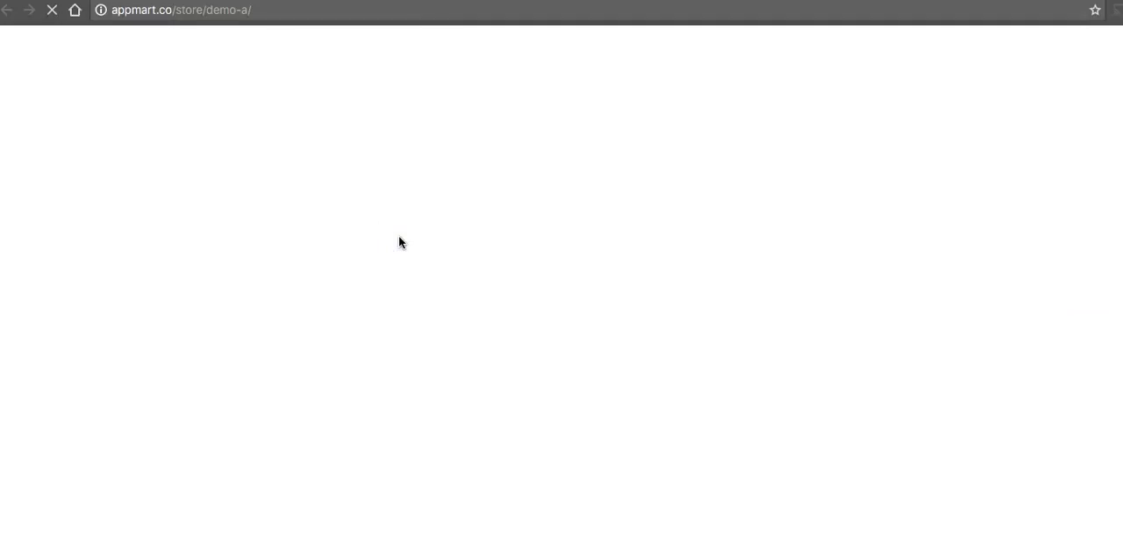
click(373, 170)
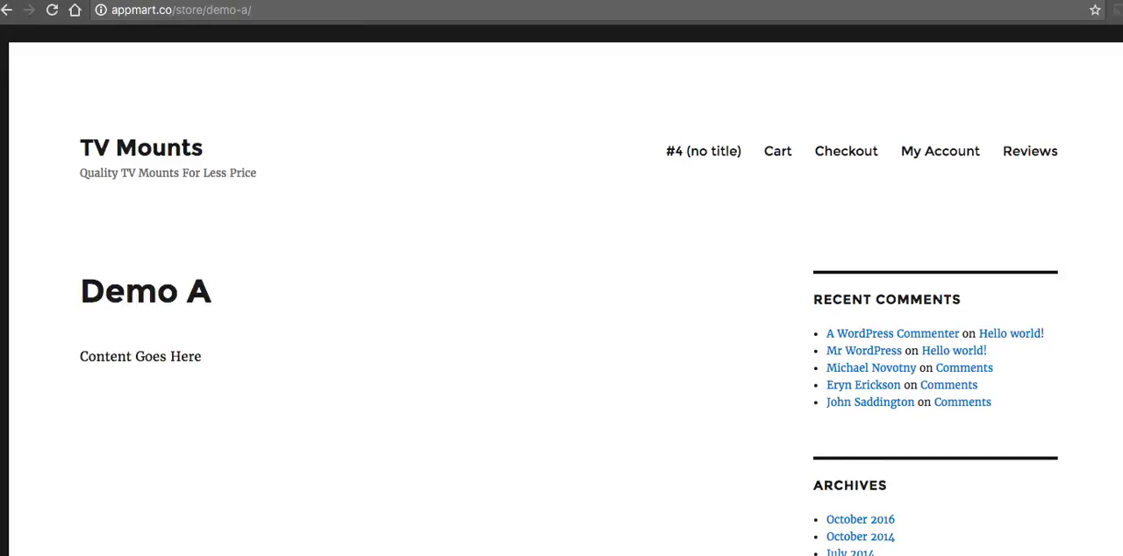
click(326, 12)
right_click(326, 12)
click(351, 20)
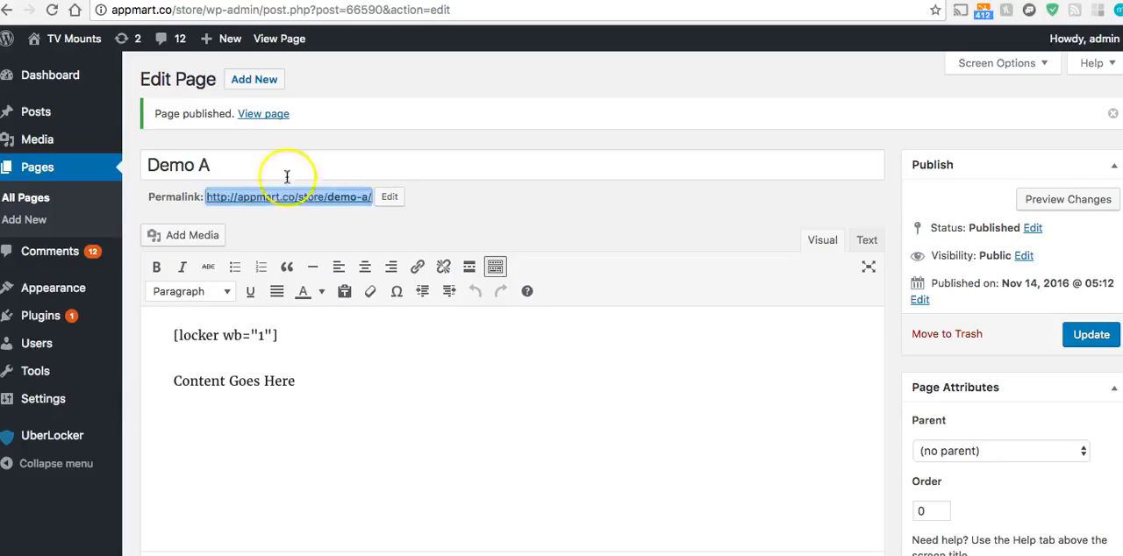
Reopen the Demo A permalink in an incognito window and close the Instapage settings window
right_click(286, 195)
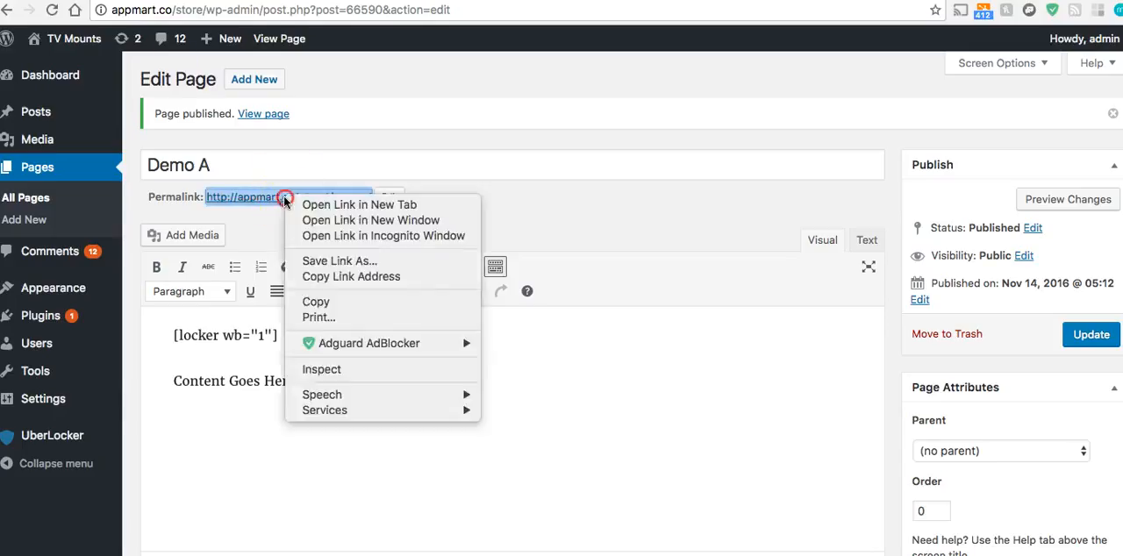
click(380, 236)
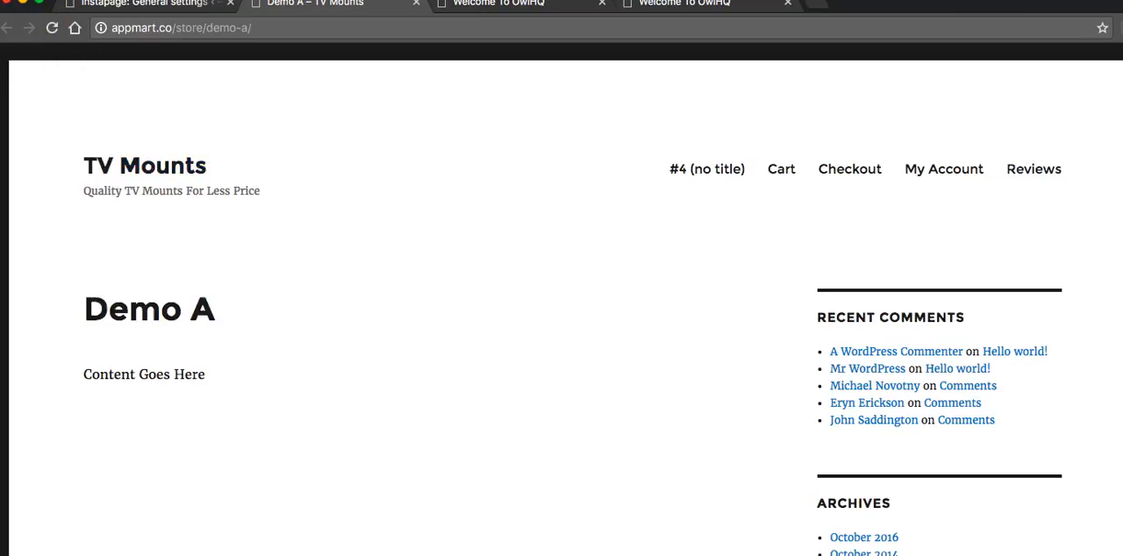
click(139, 4)
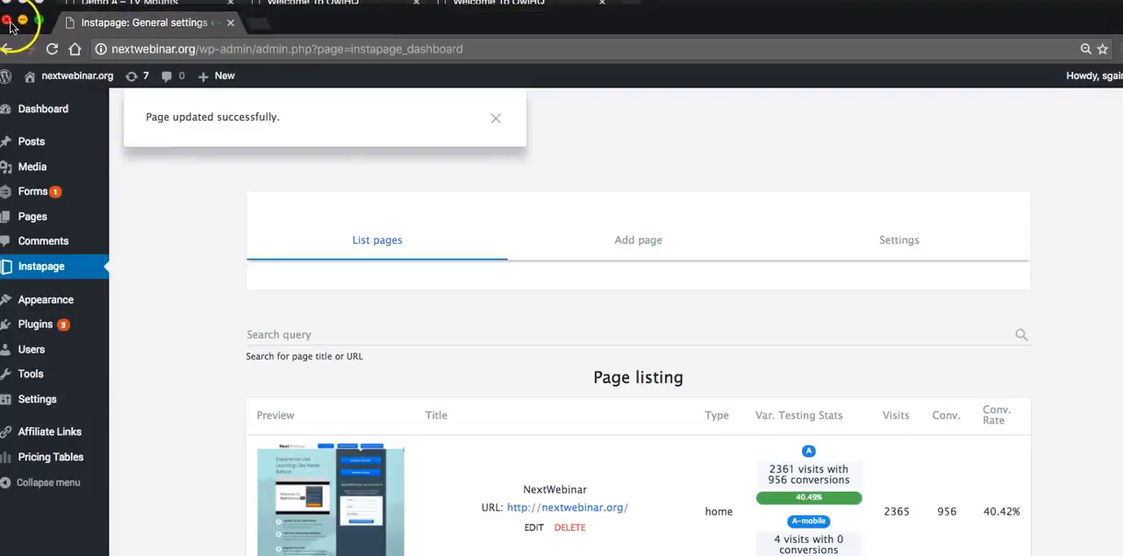
click(7, 20)
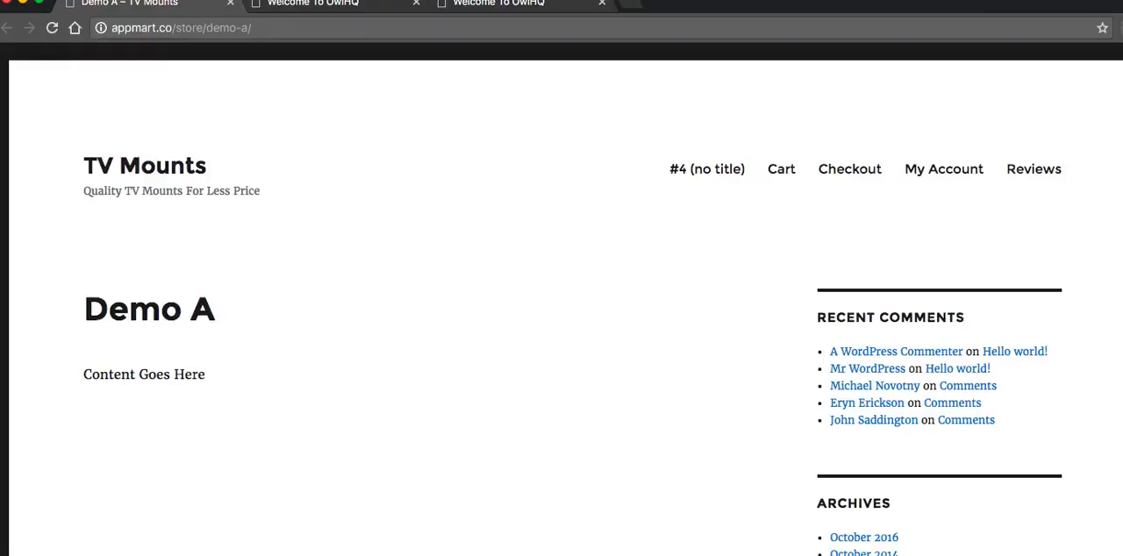
right_click(334, 555)
click(489, 411)
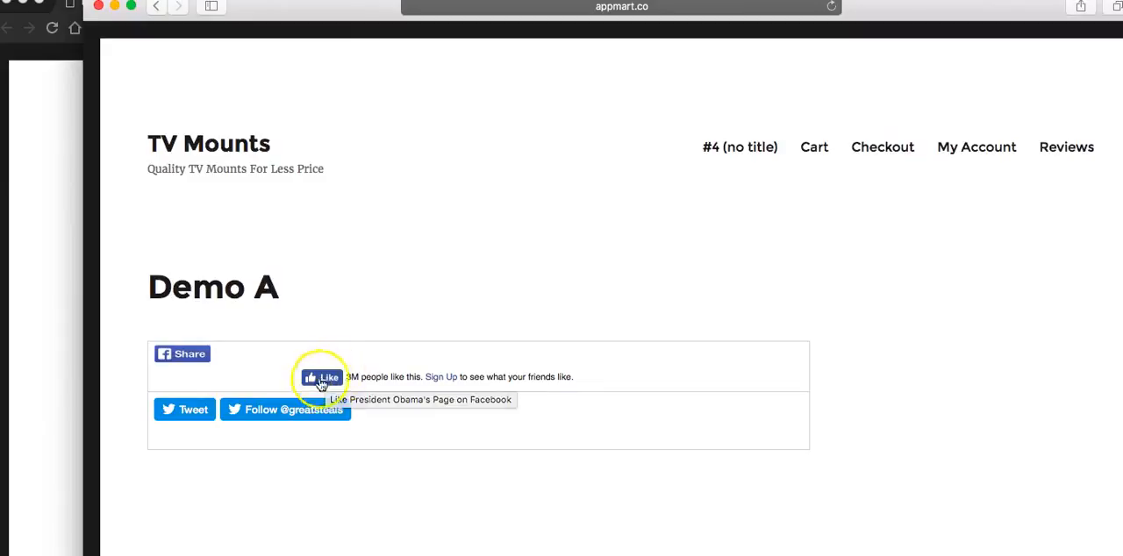
click(288, 413)
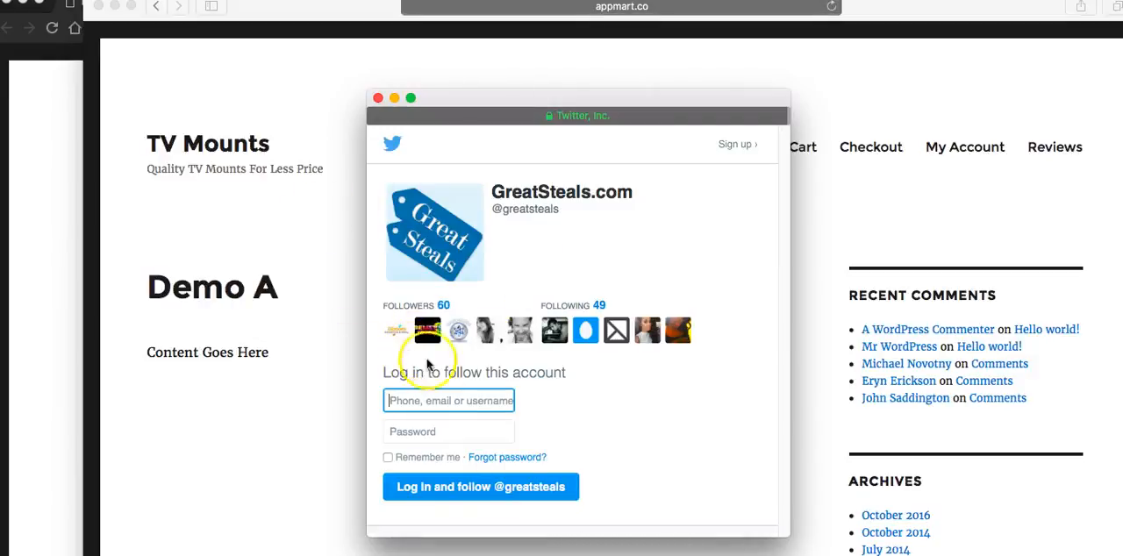
Close the Twitter login pop-up, leave the Demo A page and return to the WordPress admin in Chrome
drag(465, 99, 441, 76)
click(364, 75)
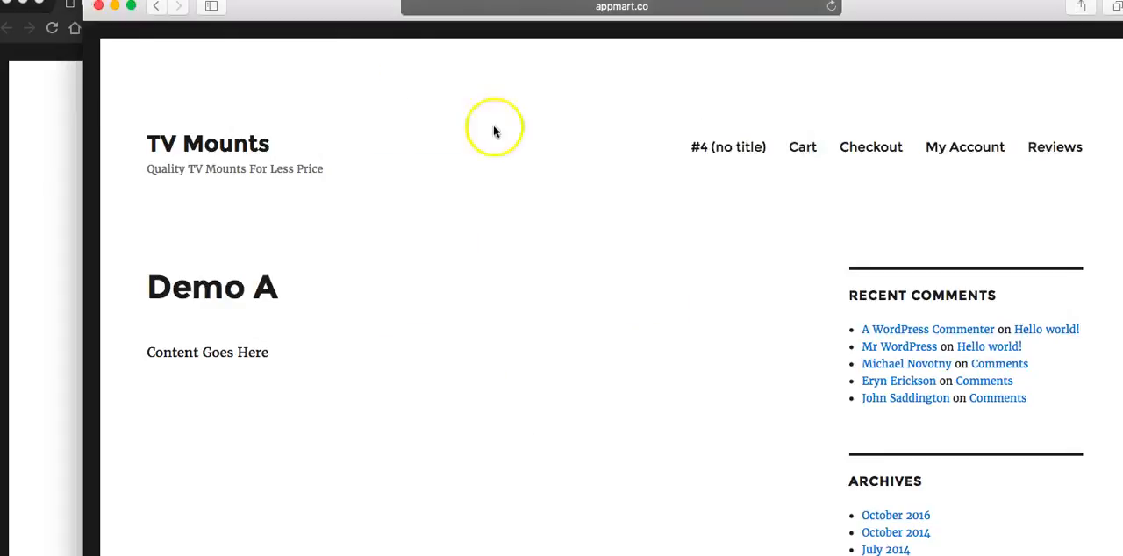
click(163, 9)
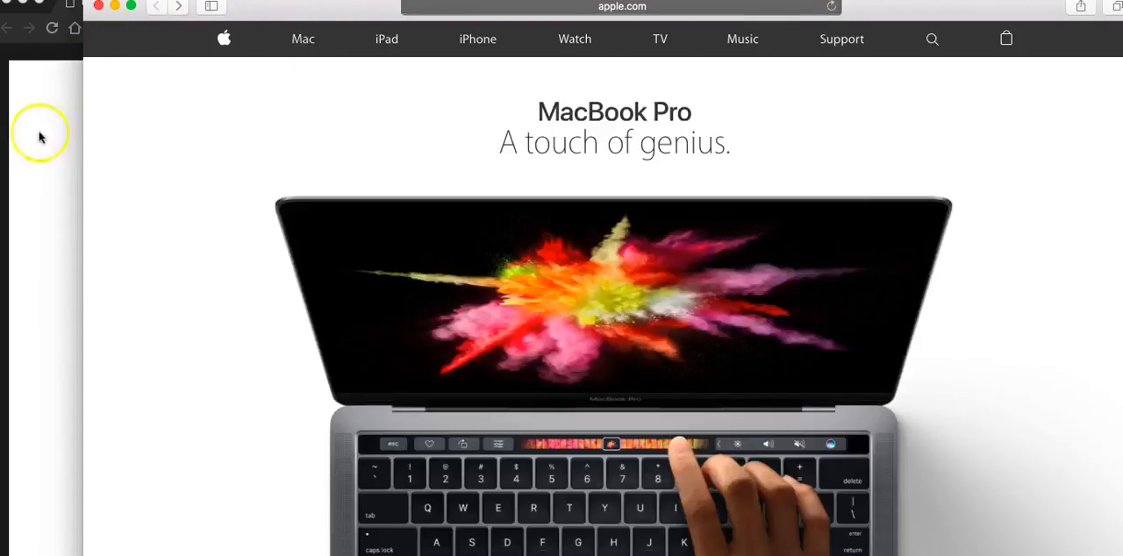
click(39, 136)
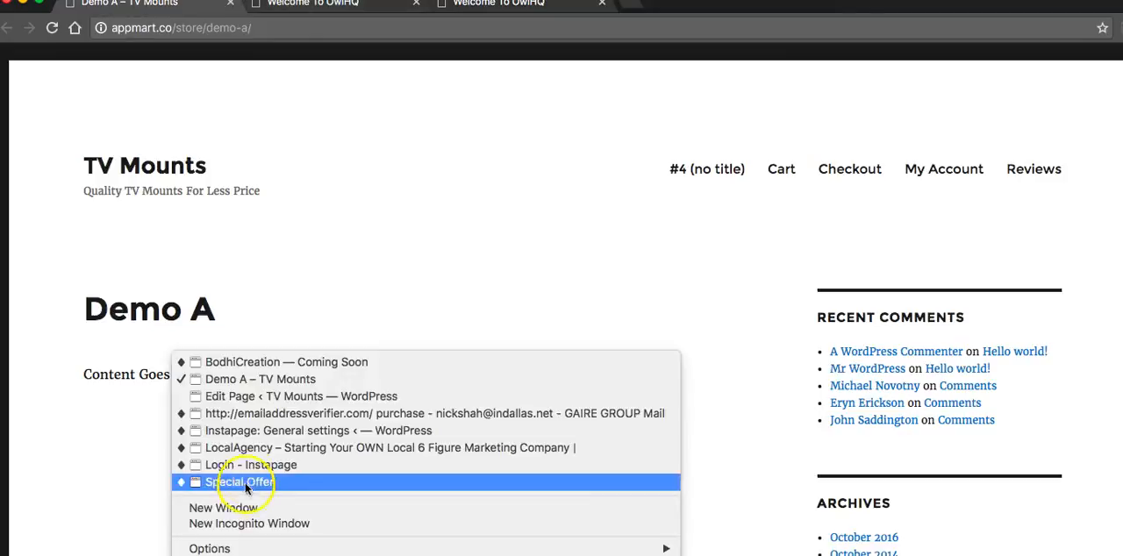
click(246, 402)
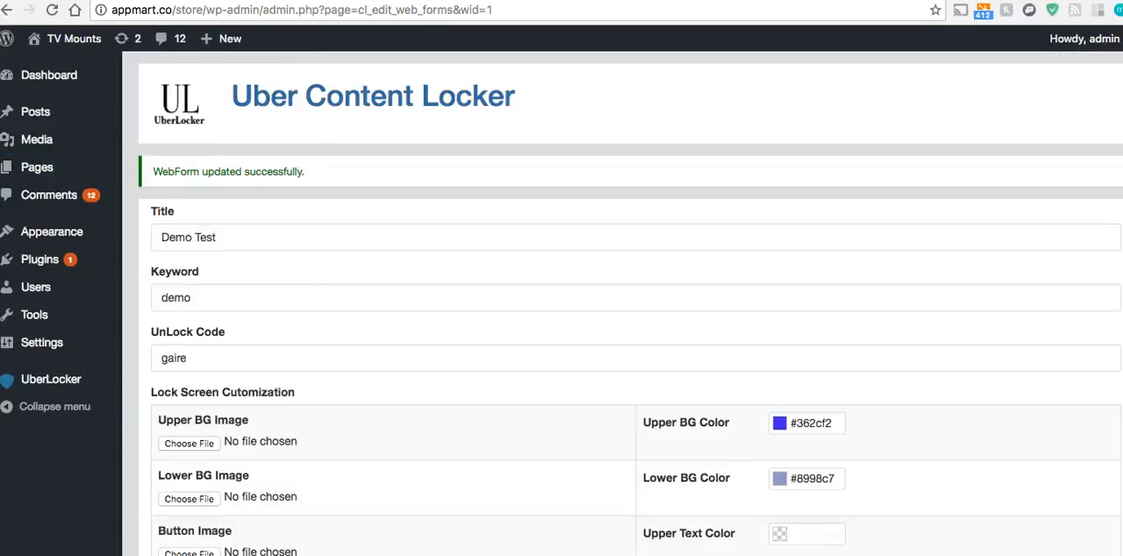
scroll(322, 296, down, 10)
click(454, 242)
click(544, 242)
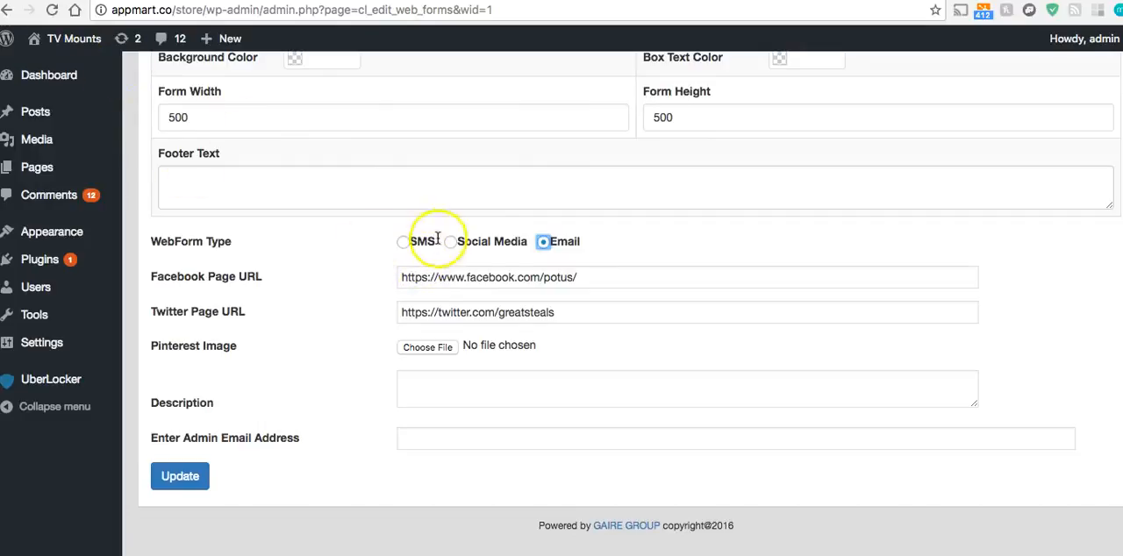
click(50, 9)
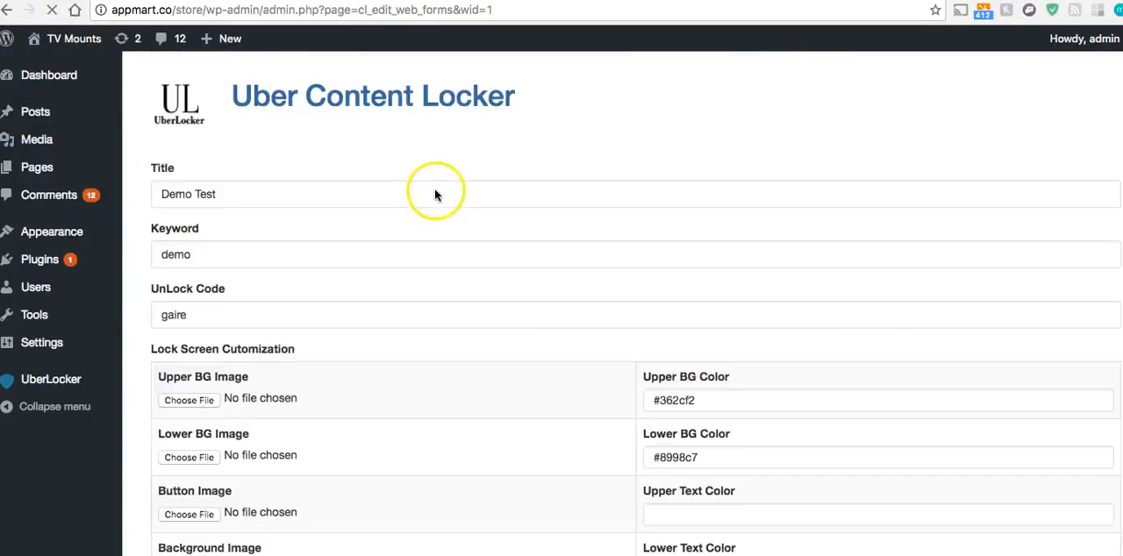
Switch the Demo Test form's WebForm type to Email
click(464, 276)
click(417, 307)
click(541, 310)
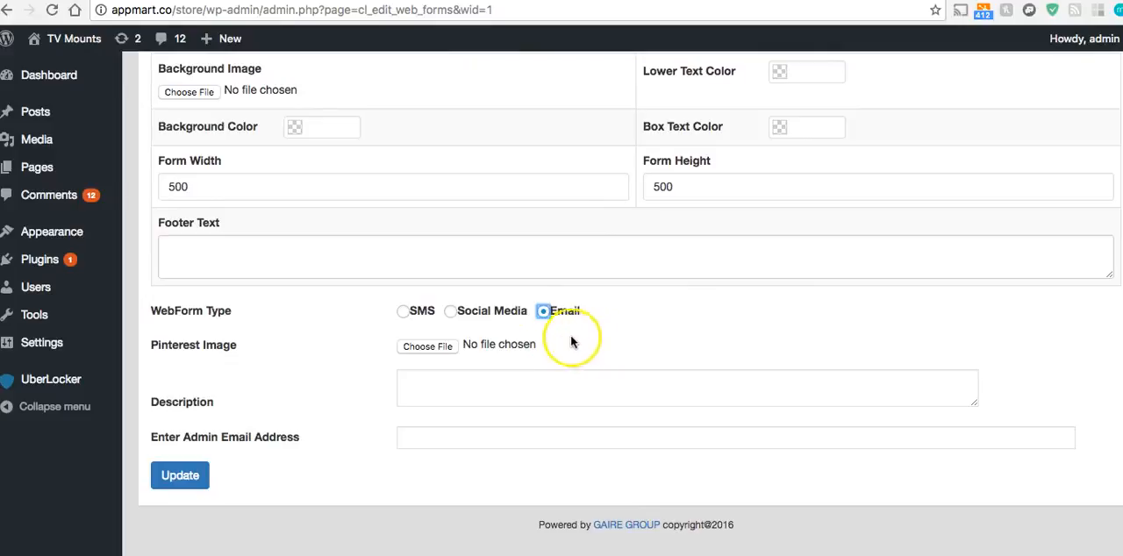
click(427, 378)
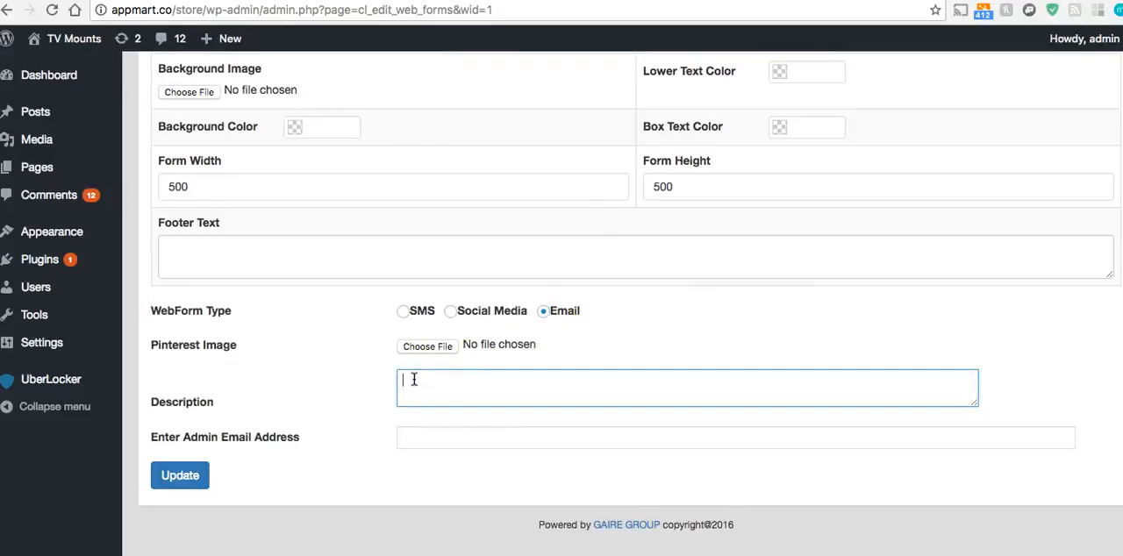
click(402, 310)
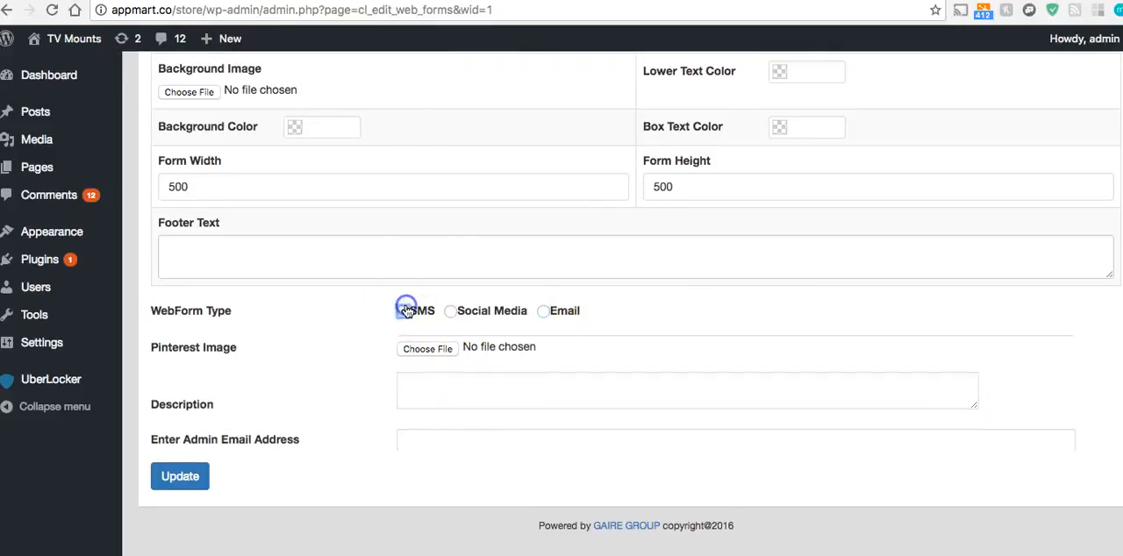
click(563, 316)
Fill in the admin email address, enter Test Description as the description and update the web form
click(465, 440)
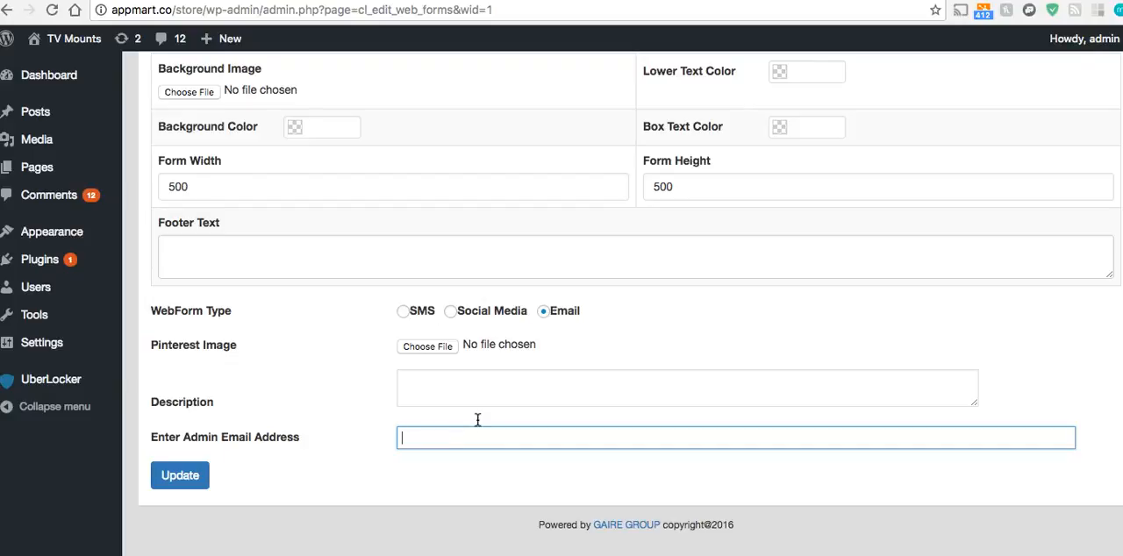
click(472, 437)
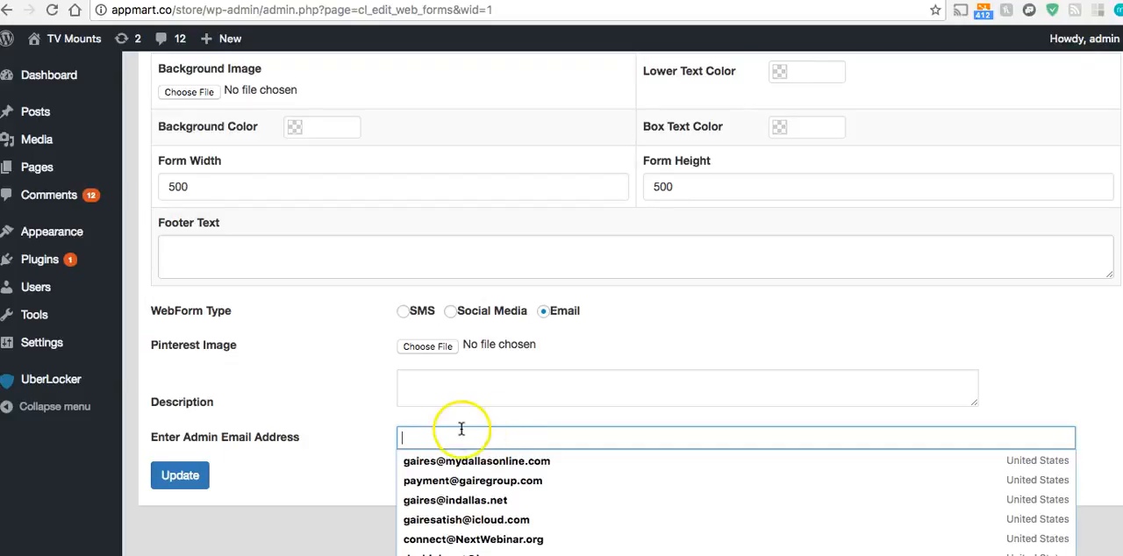
click(472, 460)
click(430, 382)
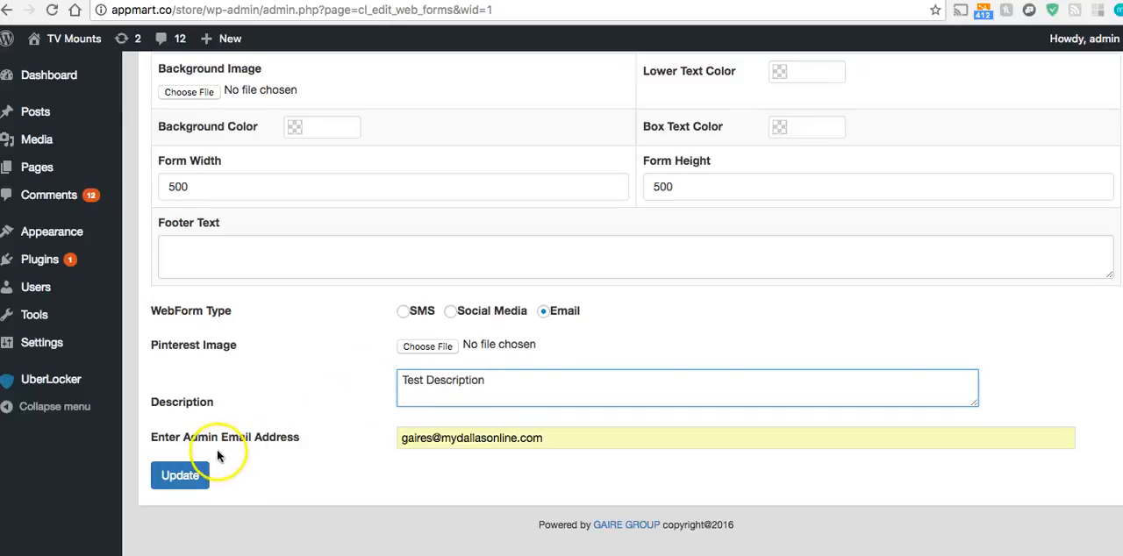
click(193, 484)
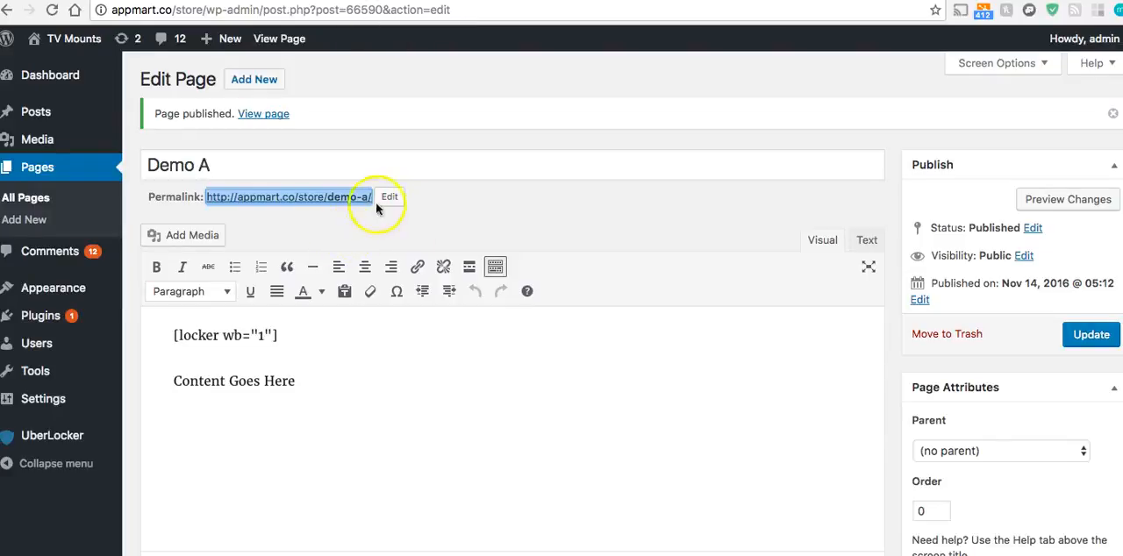
Change the Demo A page's permalink slug to demo-afdsfasd and update the page
click(391, 195)
text(fdsfasd)
click(517, 197)
click(1092, 334)
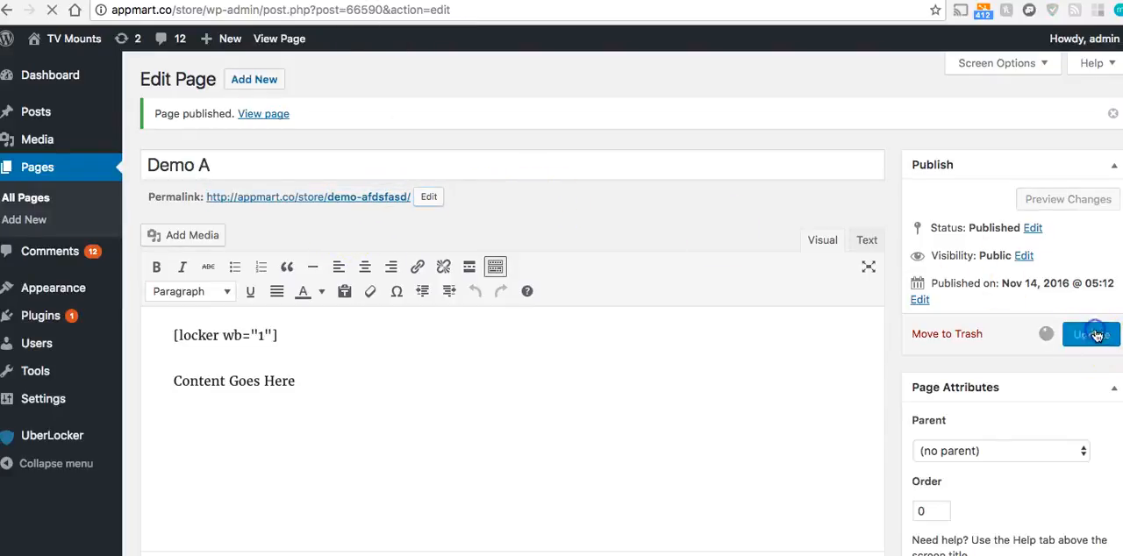
Open the Demo A permalink in a new tab, copy its address and return to the page editor
right_click(283, 197)
click(325, 203)
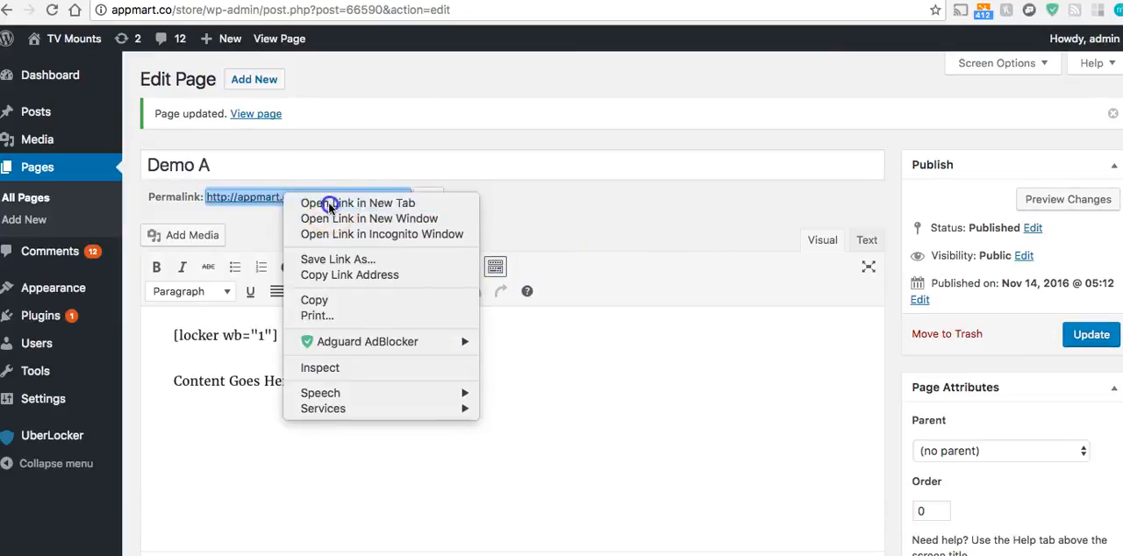
click(420, 1)
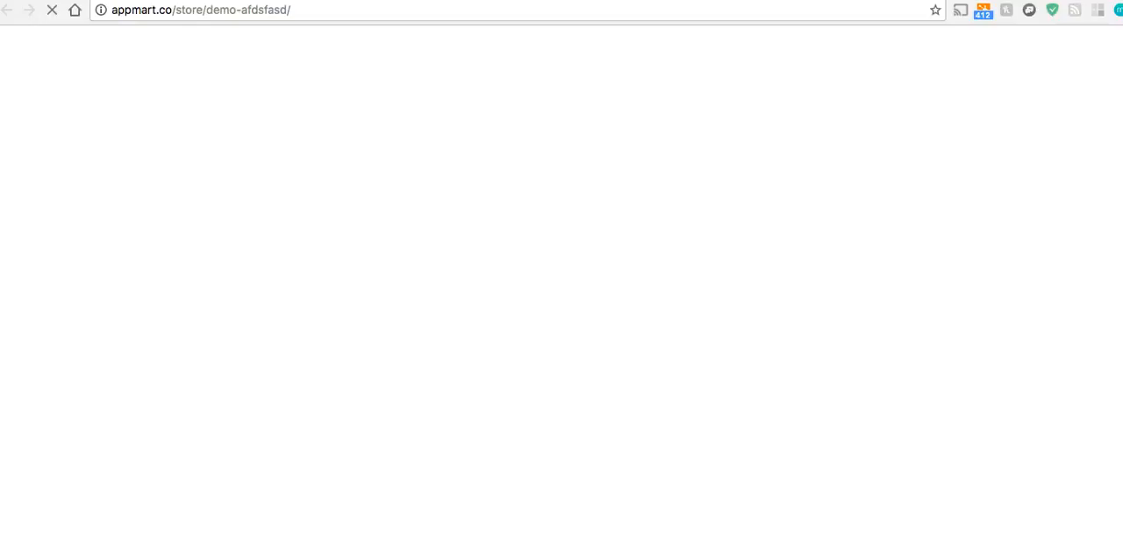
click(355, 11)
right_click(369, 10)
click(377, 13)
click(421, 1)
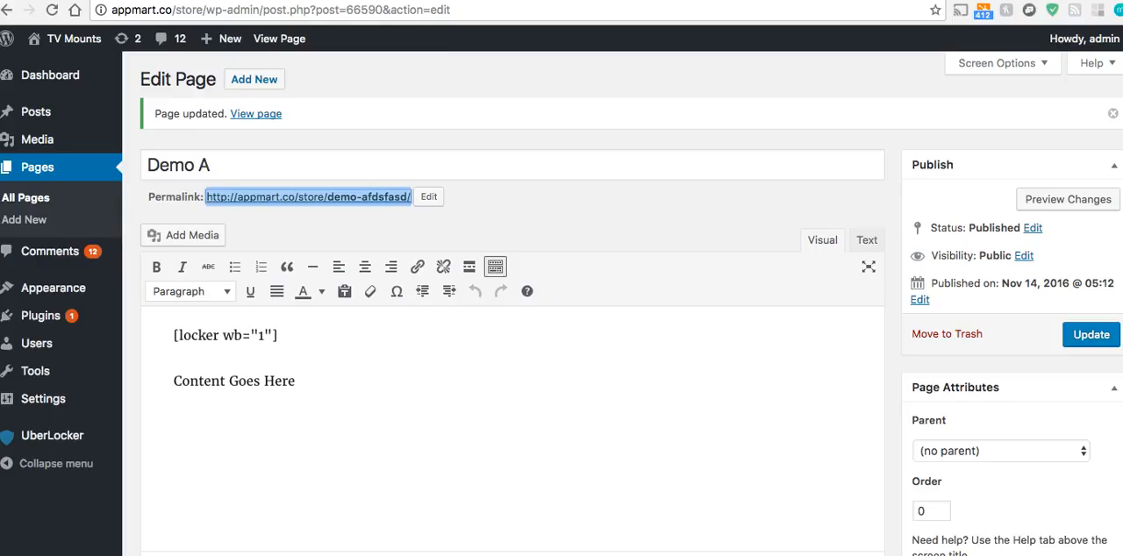
Open the Demo A page's new address in an incognito window
click(320, 384)
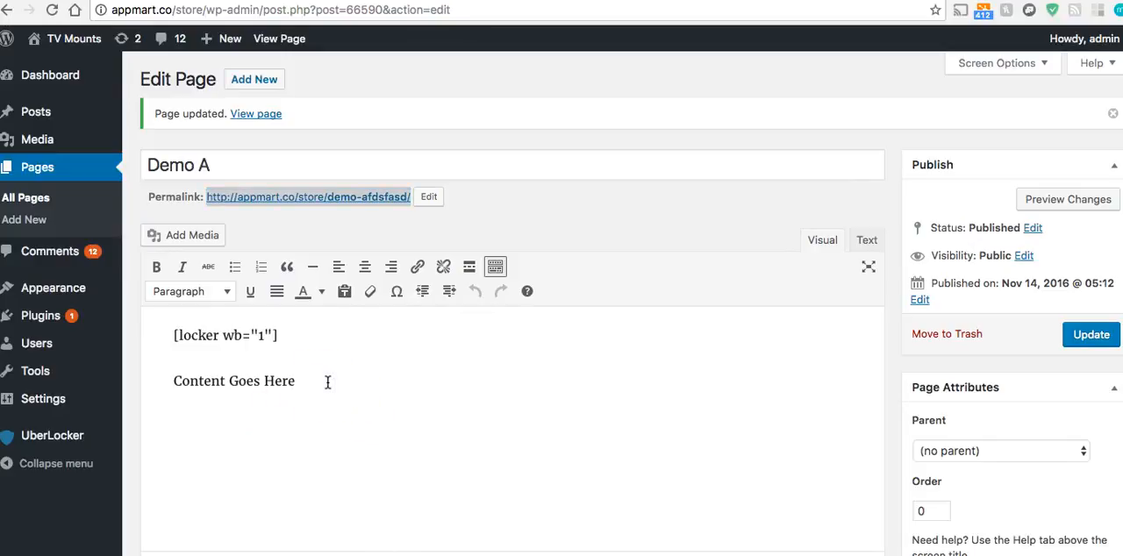
click(1045, 2)
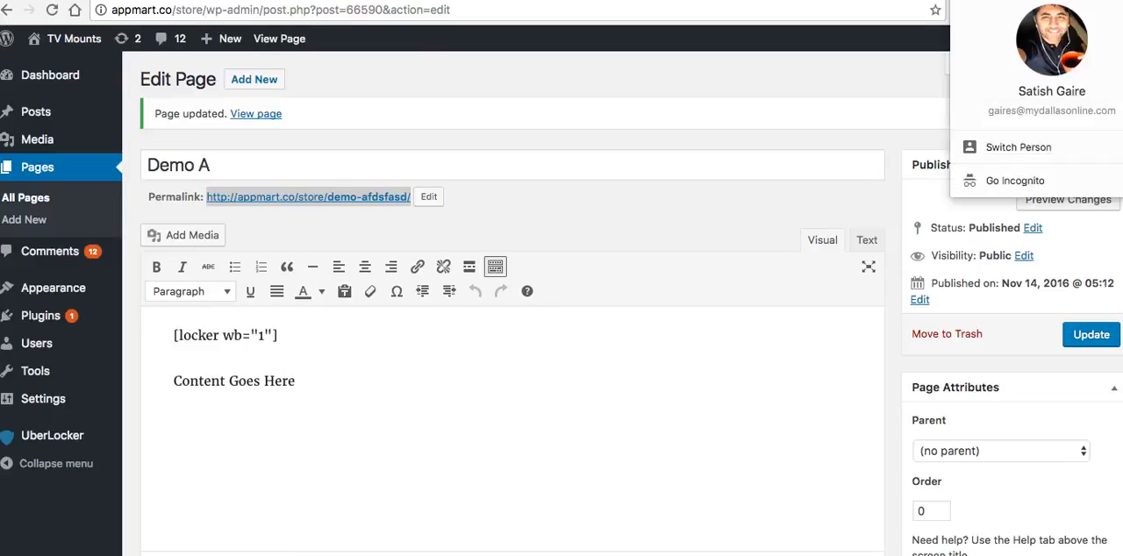
click(1046, 180)
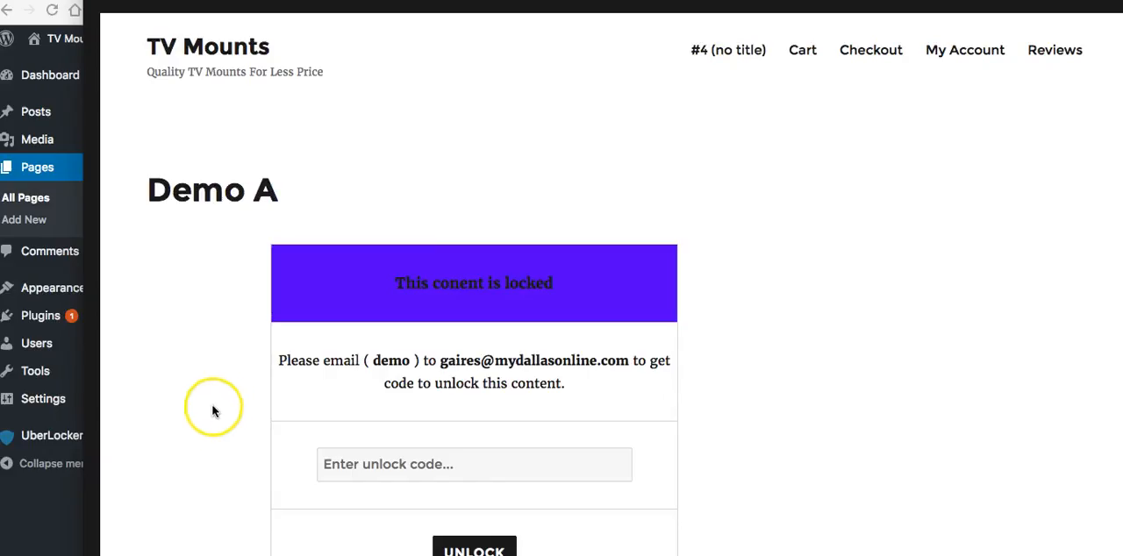
Examine the email lock on the Demo A page, including its keyword, contact email and unlock code field
scroll(208, 414, down, 3)
click(382, 343)
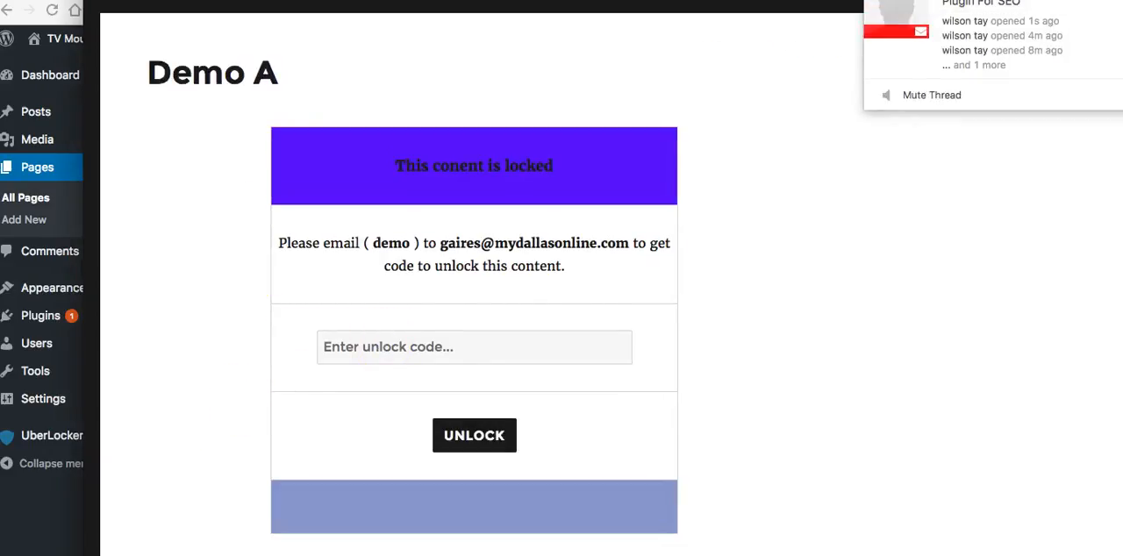
click(412, 351)
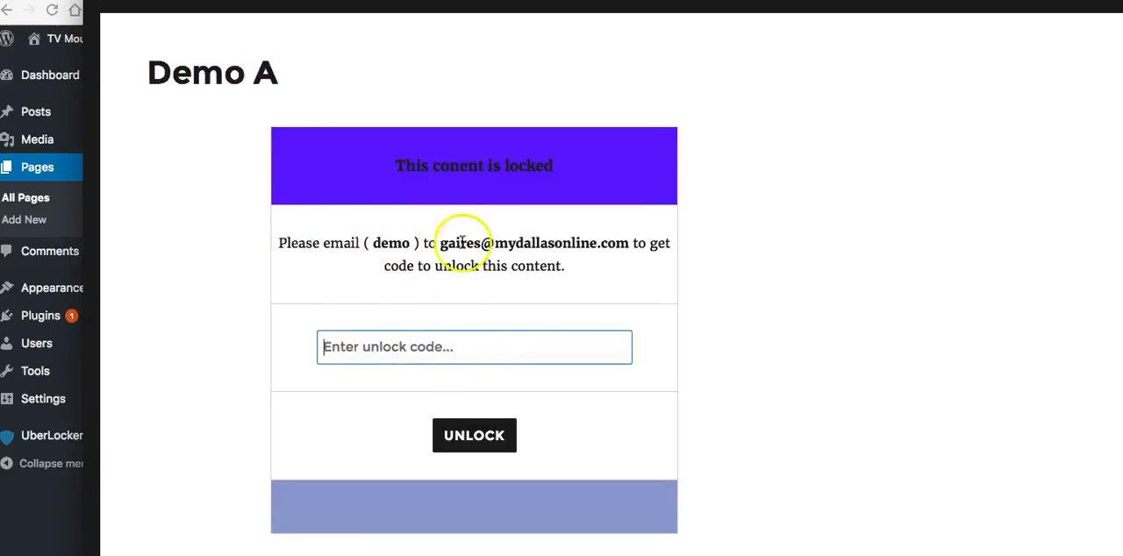
drag(441, 243, 622, 243)
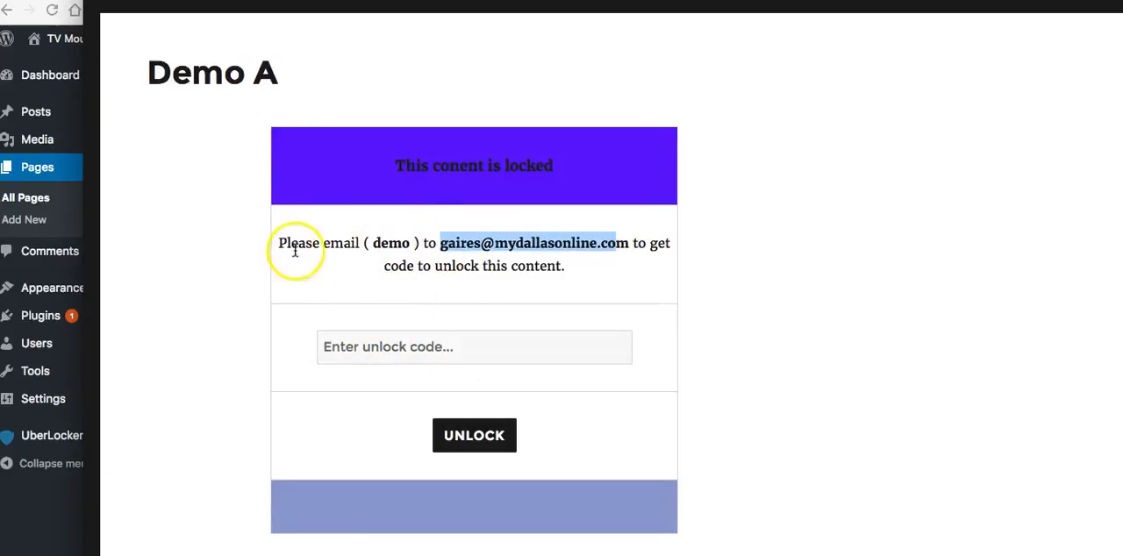
double_click(398, 243)
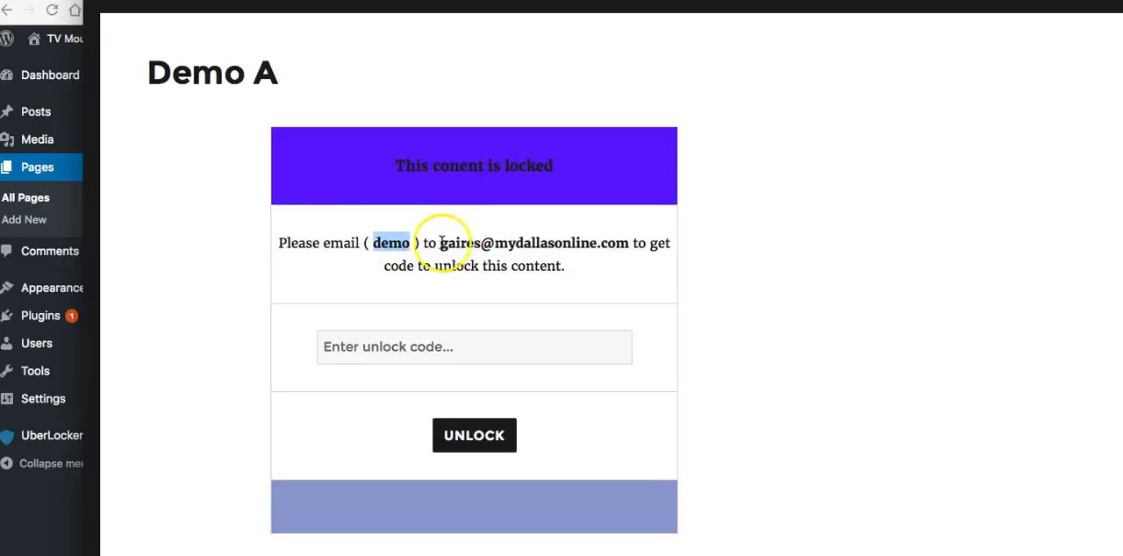
drag(441, 243, 630, 242)
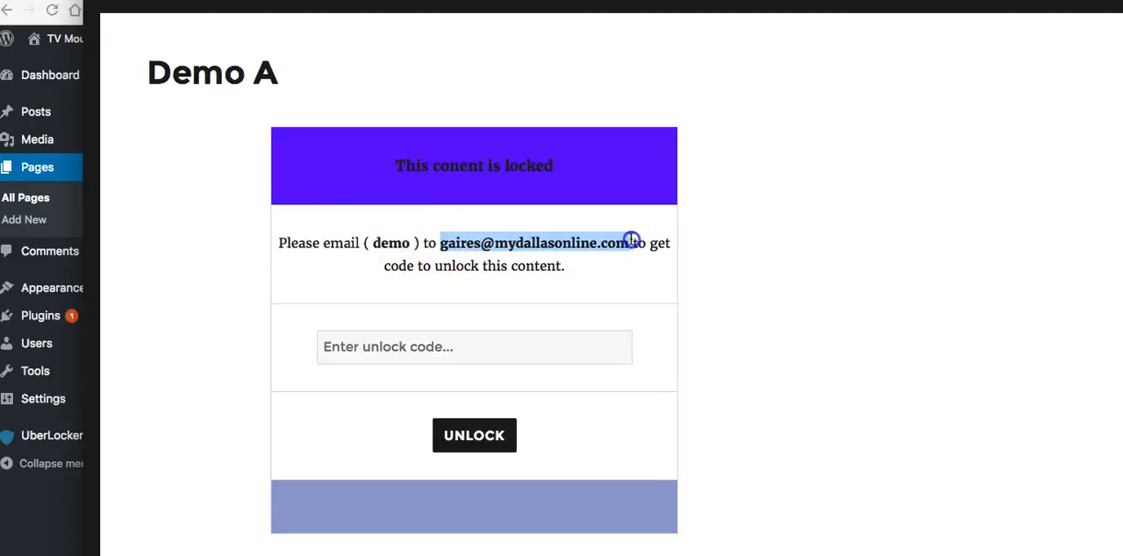
click(442, 335)
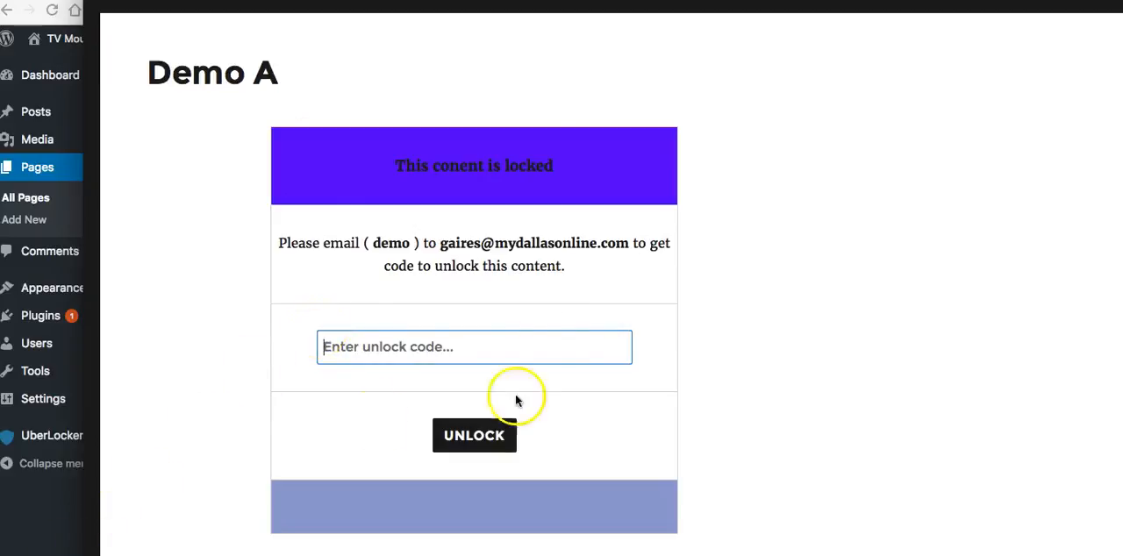
Return to the Demo Test web form in the WordPress admin and check its unlock code
drag(311, 0, 865, 283)
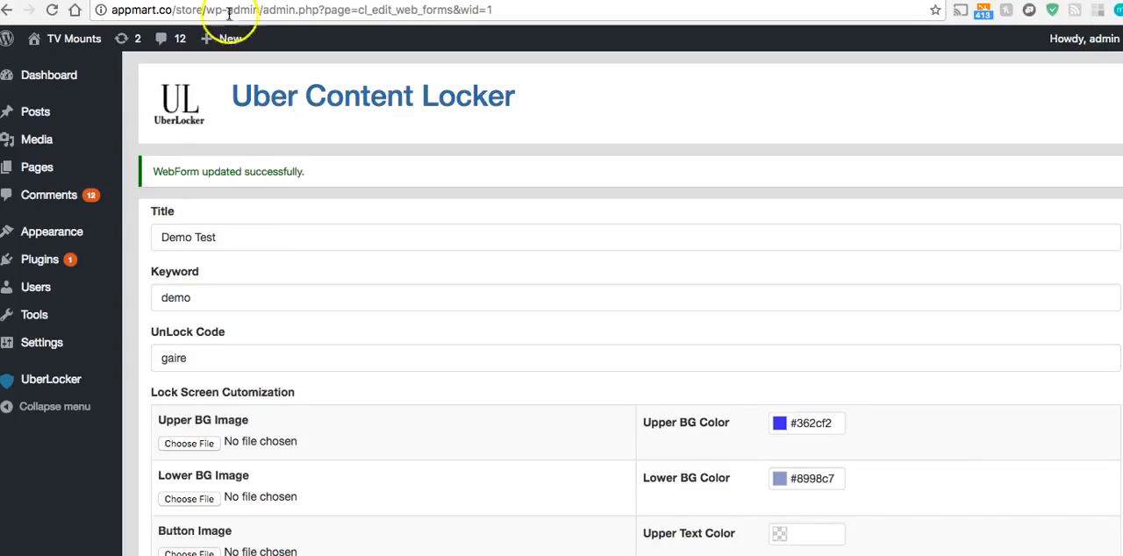
scroll(270, 144, down, 3)
double_click(254, 252)
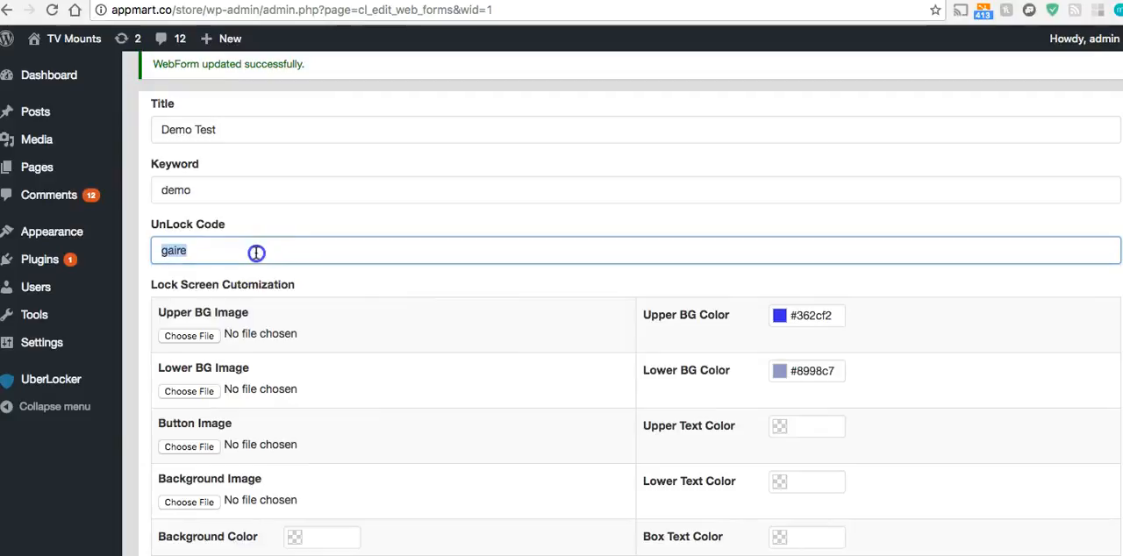
click(327, 252)
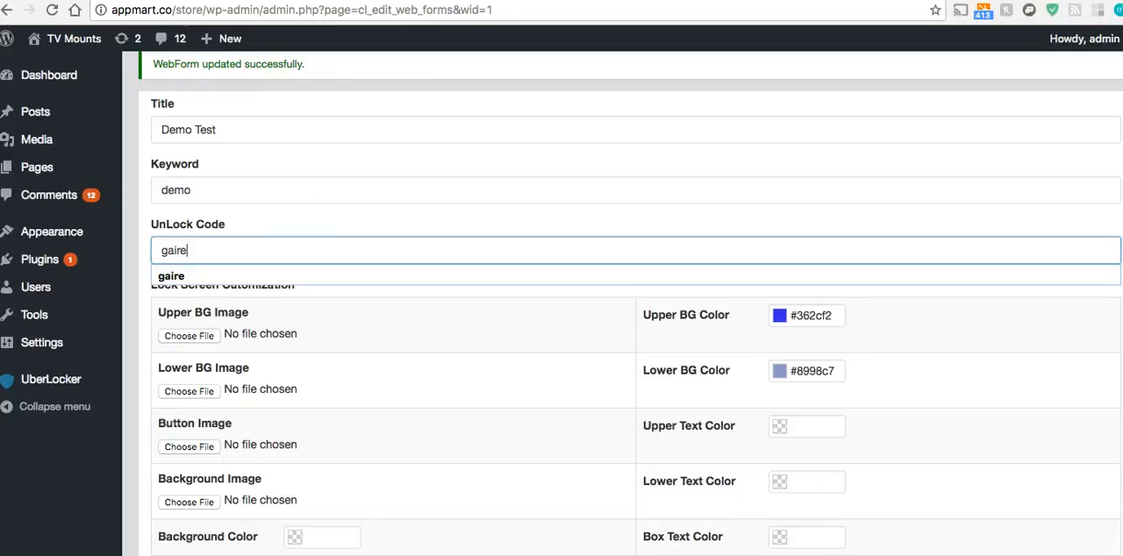
Switch to the Gmail settings and replace the vacation responder message with "Unlock Code is" followed by the form's unlock code
key(ctrl+Tab)
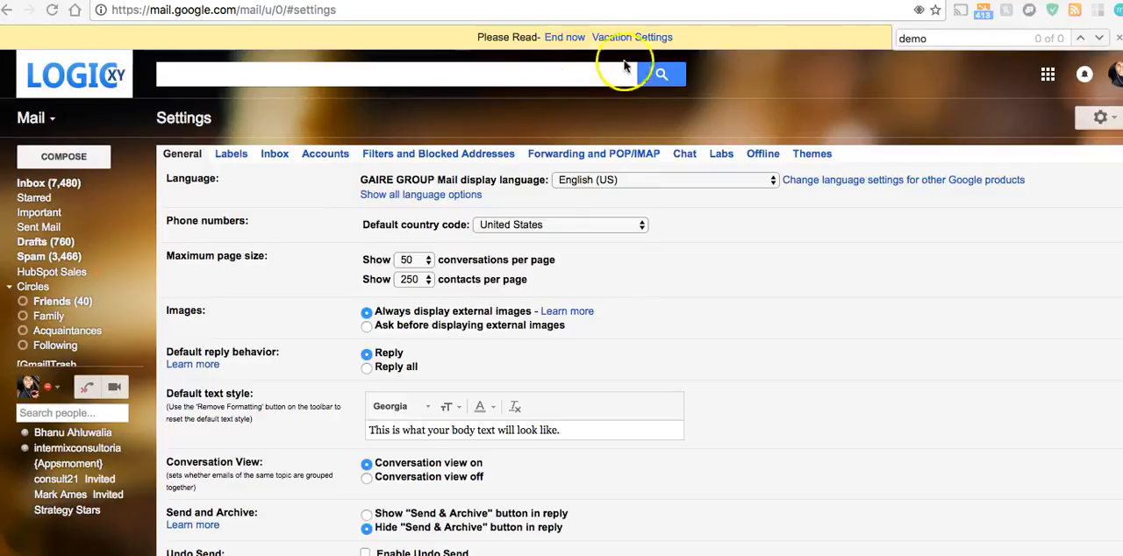
scroll(664, 301, down, 15)
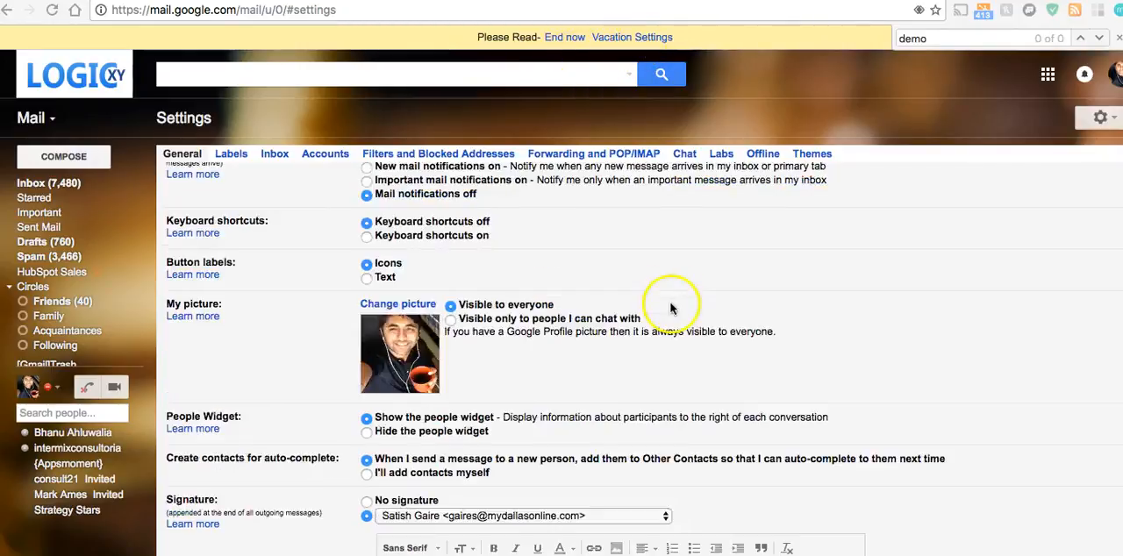
scroll(666, 312, up, 2)
scroll(666, 311, down, 10)
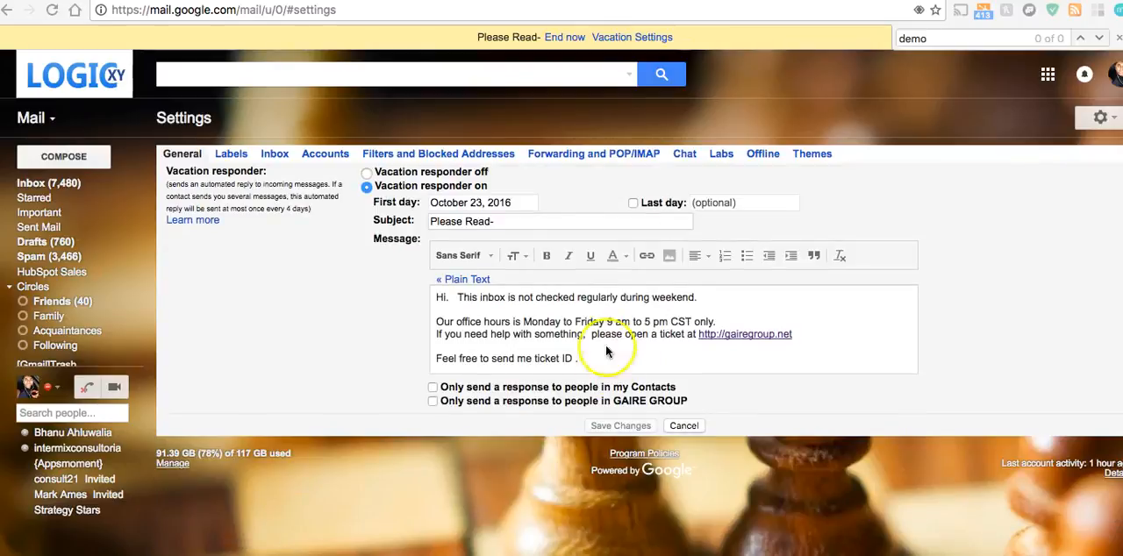
click(606, 338)
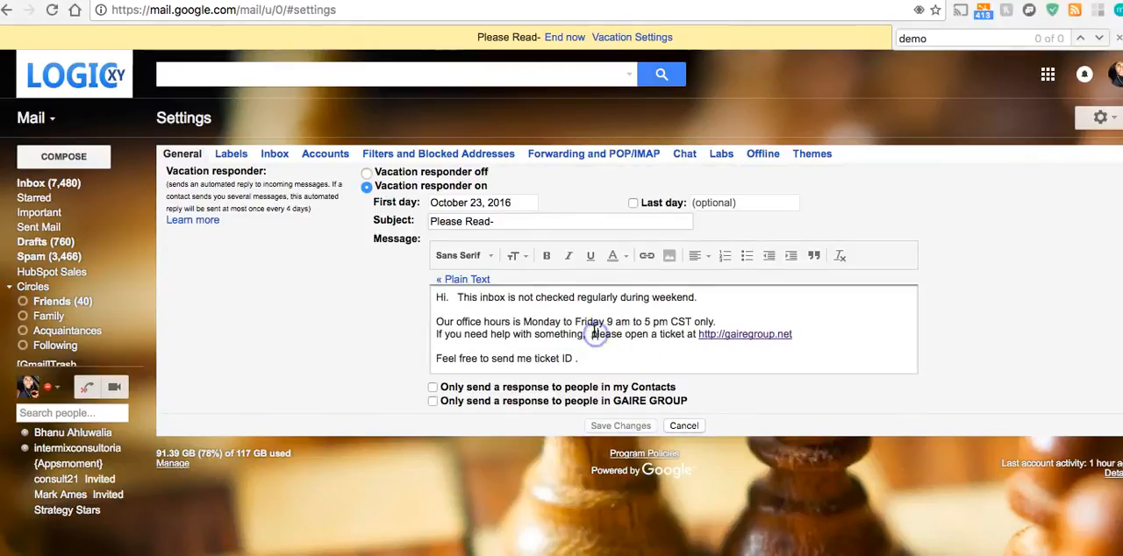
key(ctrl+a)
key(BackSpace)
text(C)
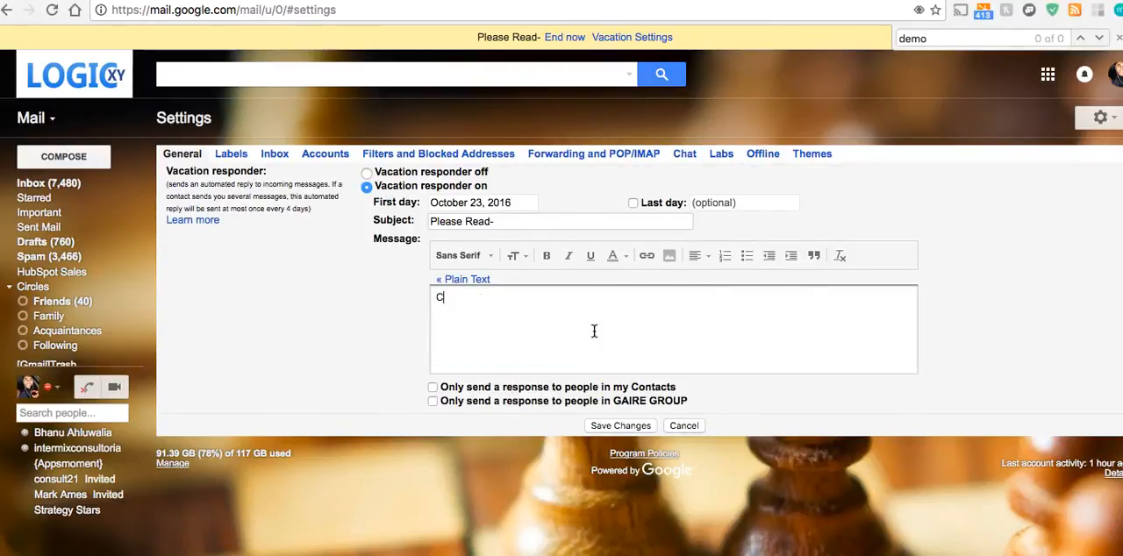
text(nlock Code)
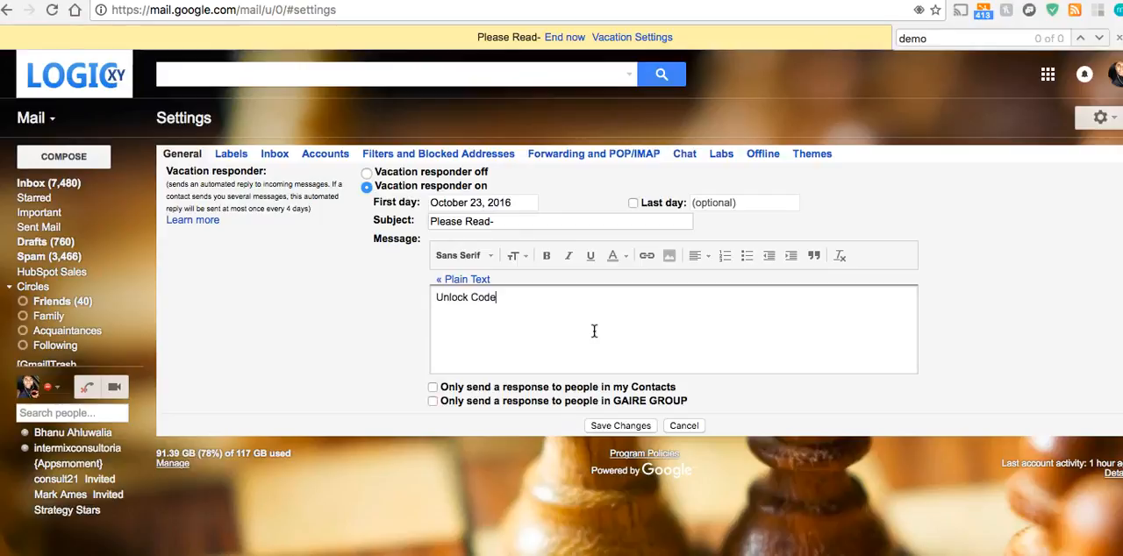
text( is gaire)
click(479, 331)
drag(479, 332, 403, 298)
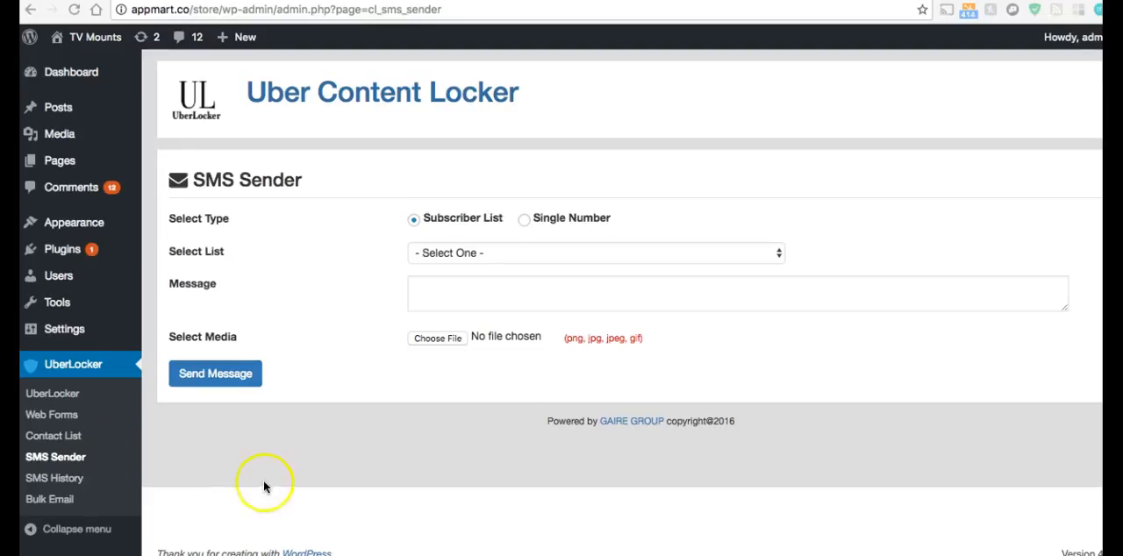
Return to the WordPress admin, open UberLocker's Bulk Email page and review the available email carriers, keeping Mail Chimp
click(265, 482)
click(50, 499)
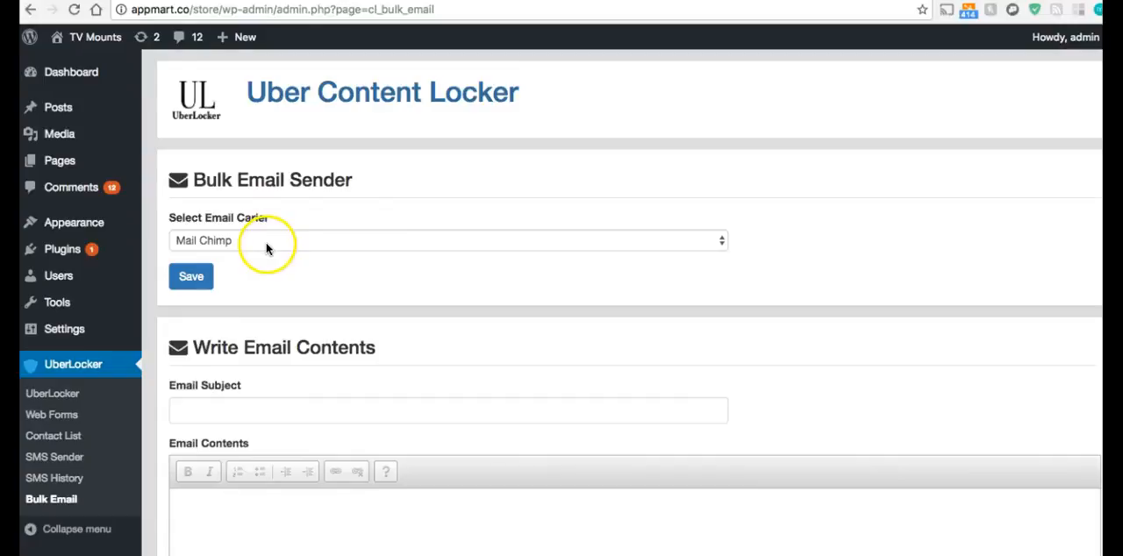
click(268, 246)
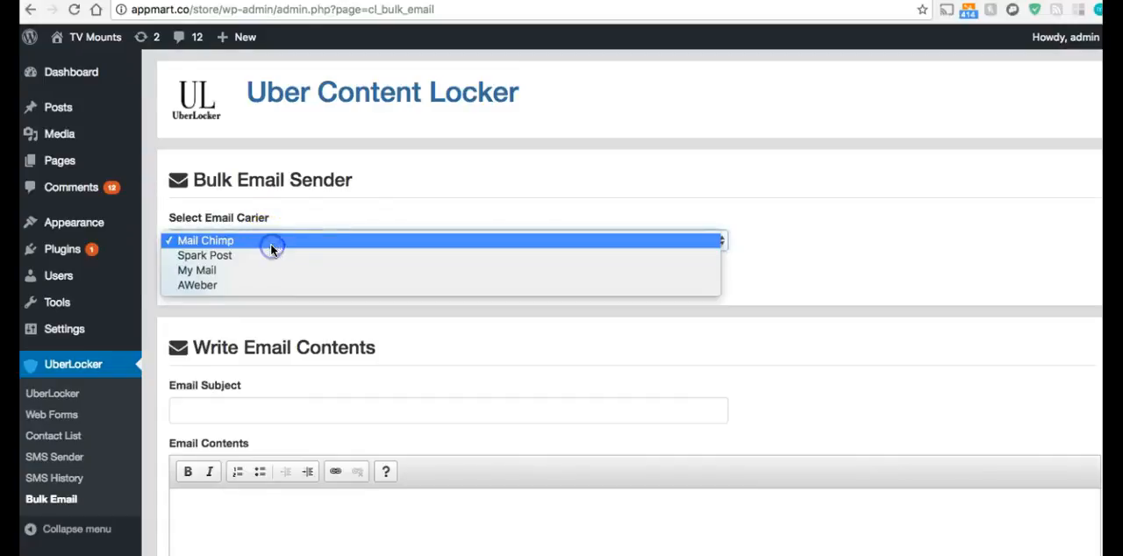
click(344, 326)
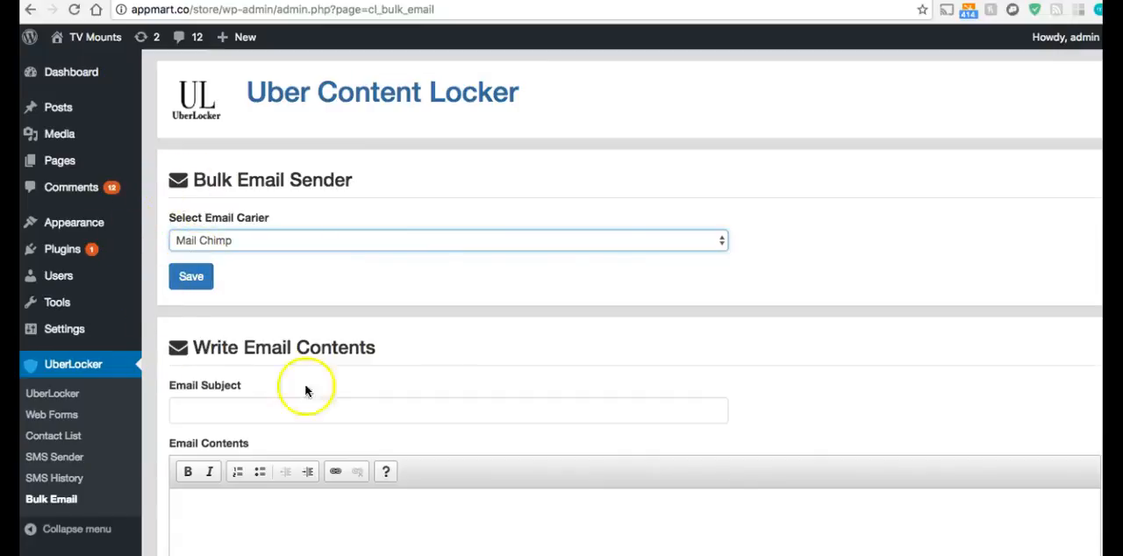
Set the bulk email carrier to Spark Post, My Mail and finally AWeber, checking the settings fields for each
click(319, 239)
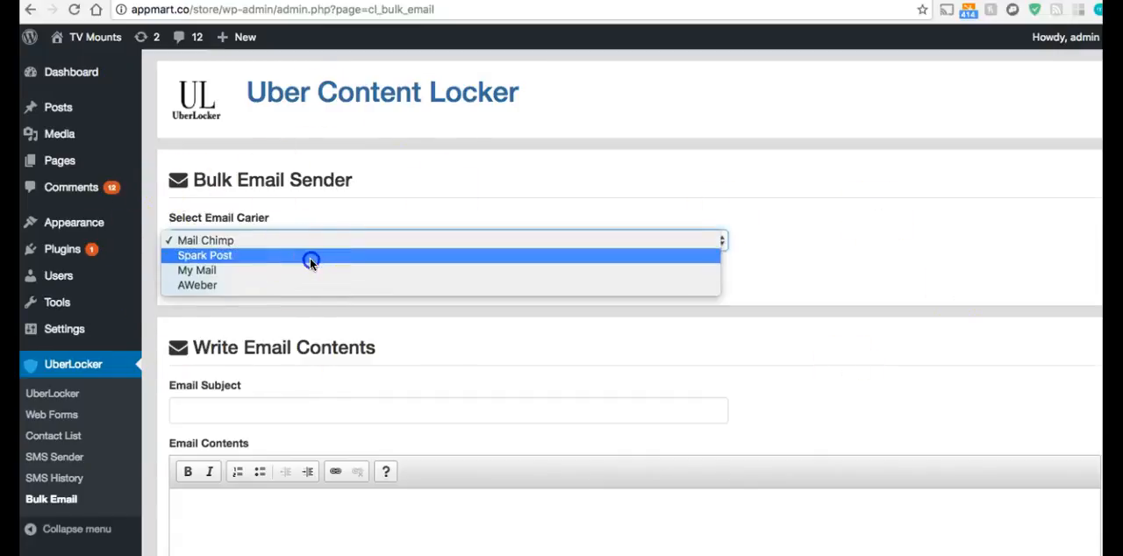
click(311, 255)
click(304, 246)
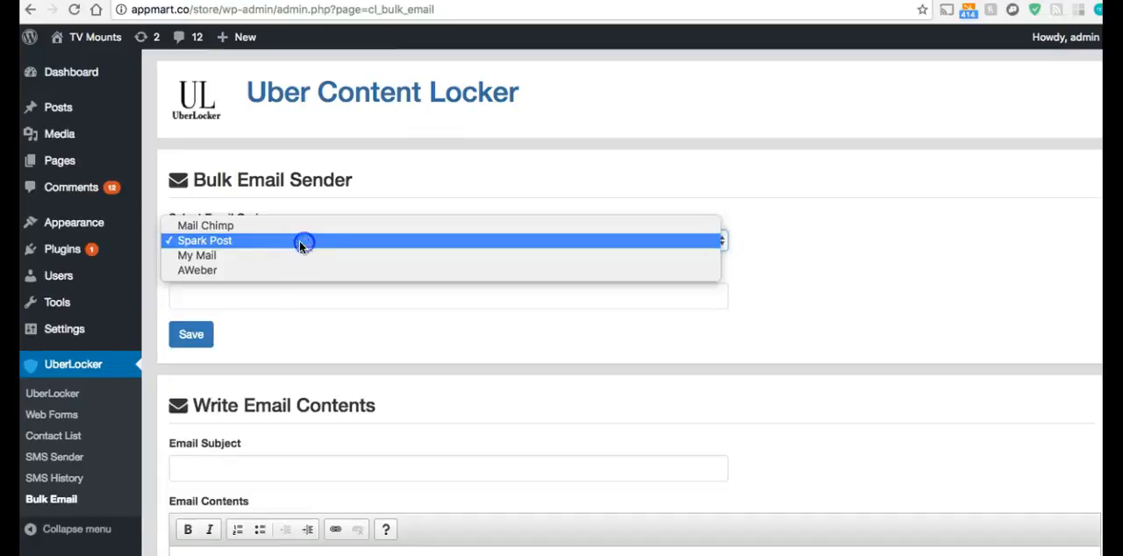
click(293, 257)
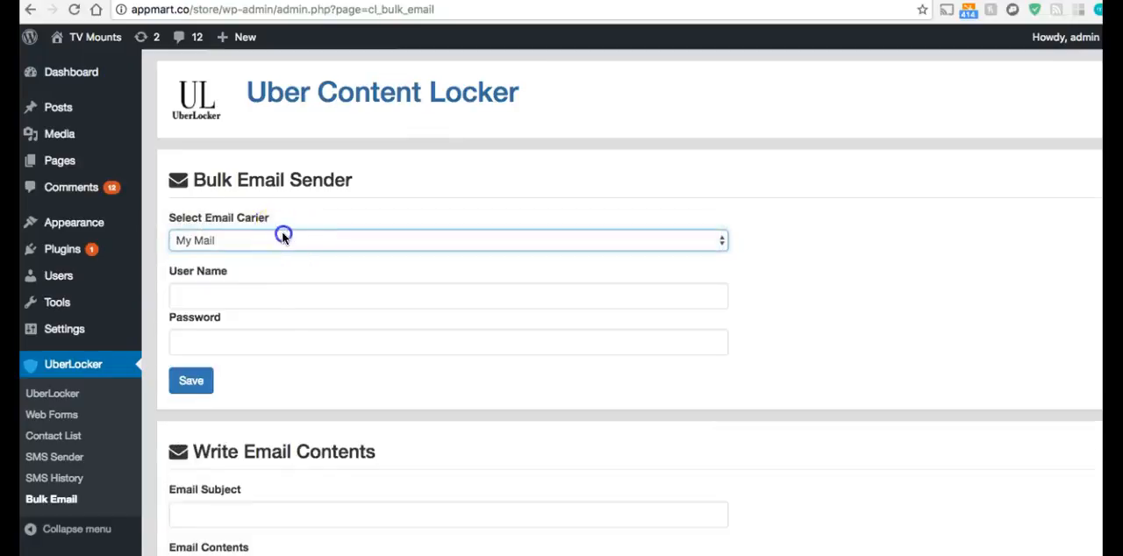
click(281, 231)
click(280, 248)
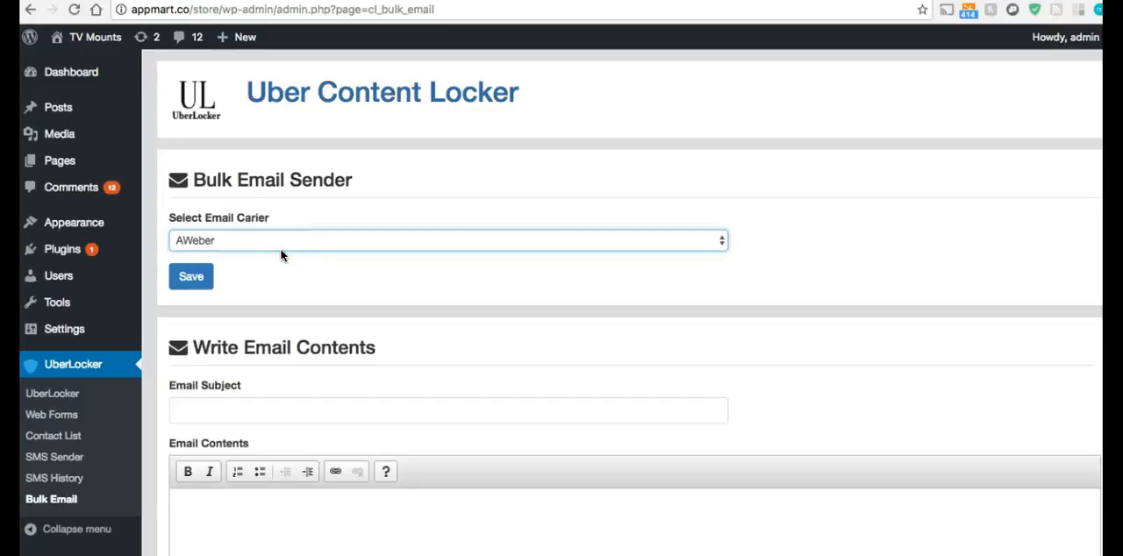
Examine the email subject and contents fields of the bulk email form and review the carrier options again
scroll(289, 263, down, 5)
click(250, 194)
click(284, 311)
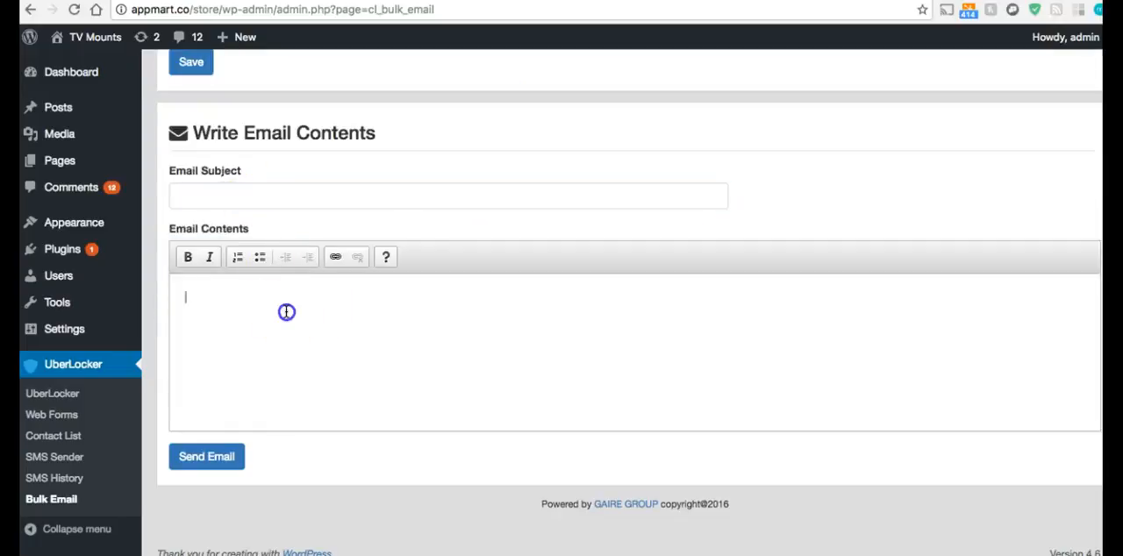
scroll(331, 328, up, 5)
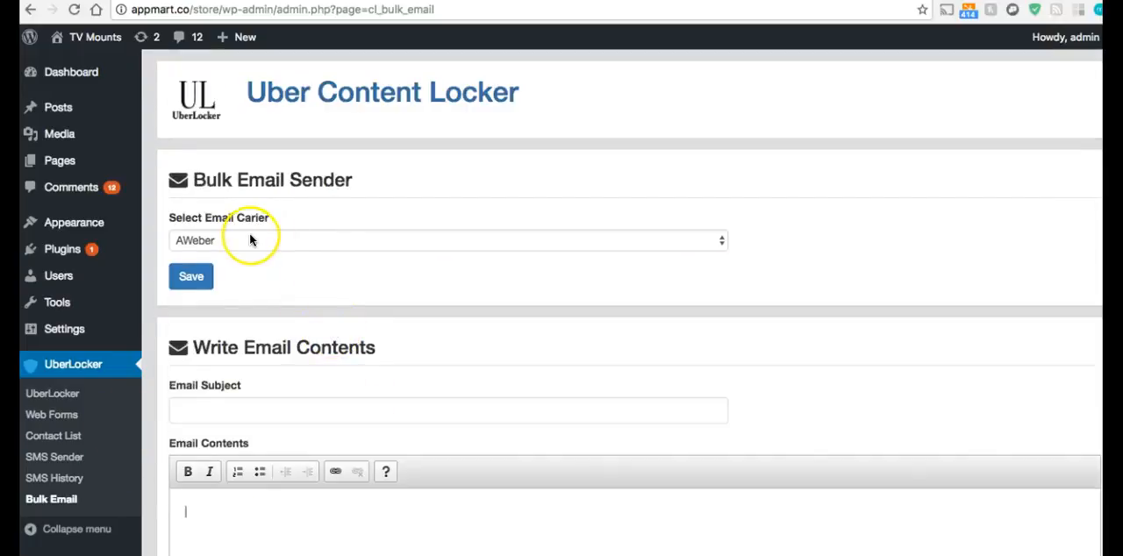
click(258, 239)
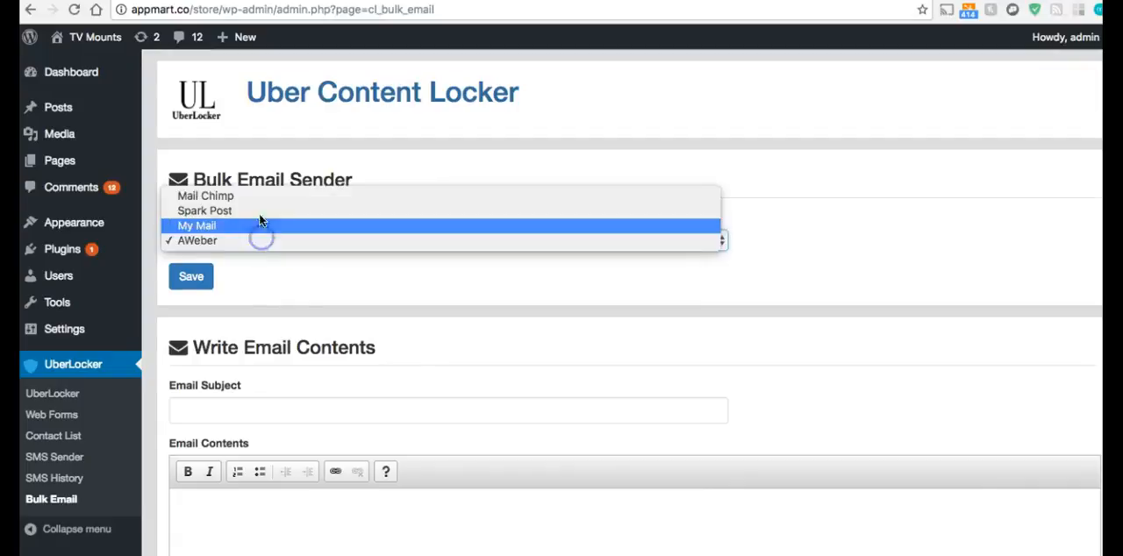
click(403, 147)
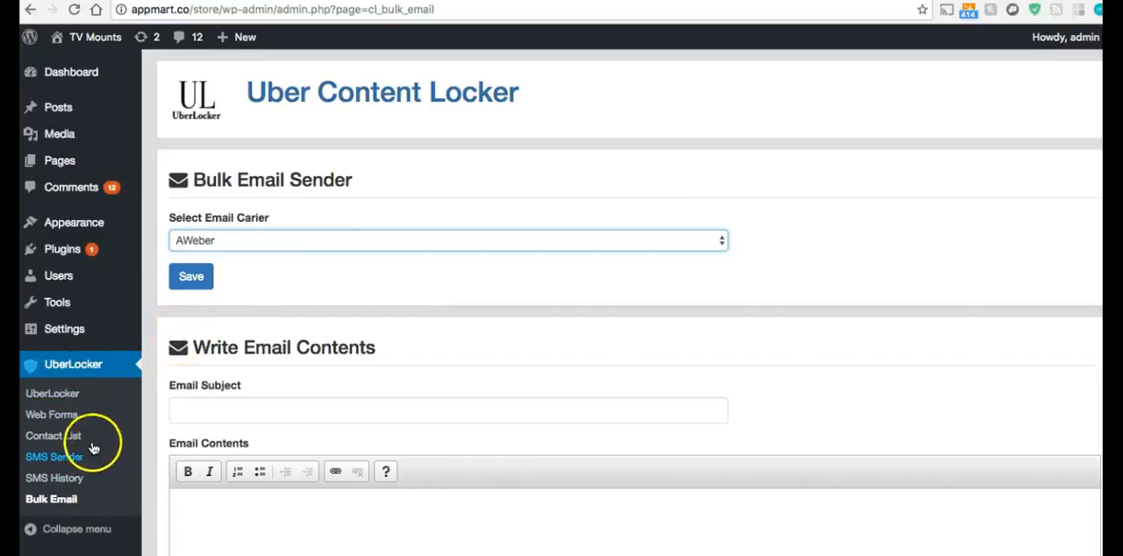
click(172, 353)
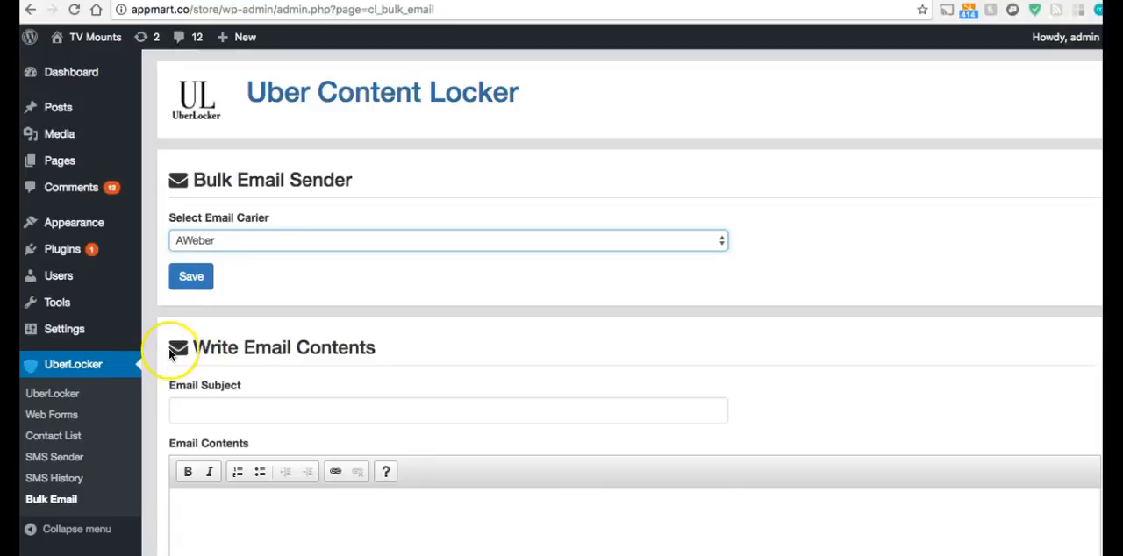
click(75, 410)
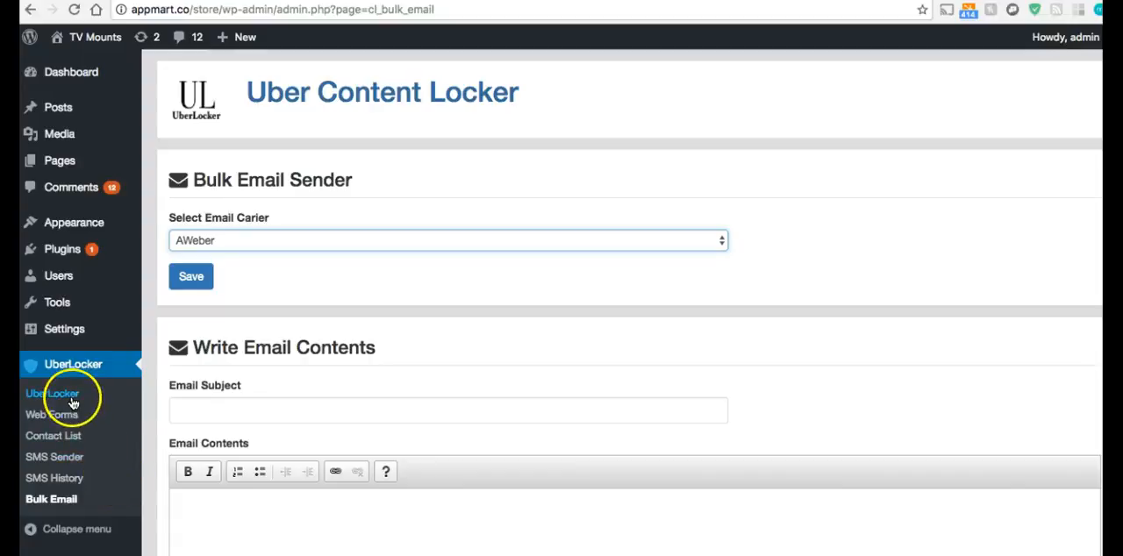